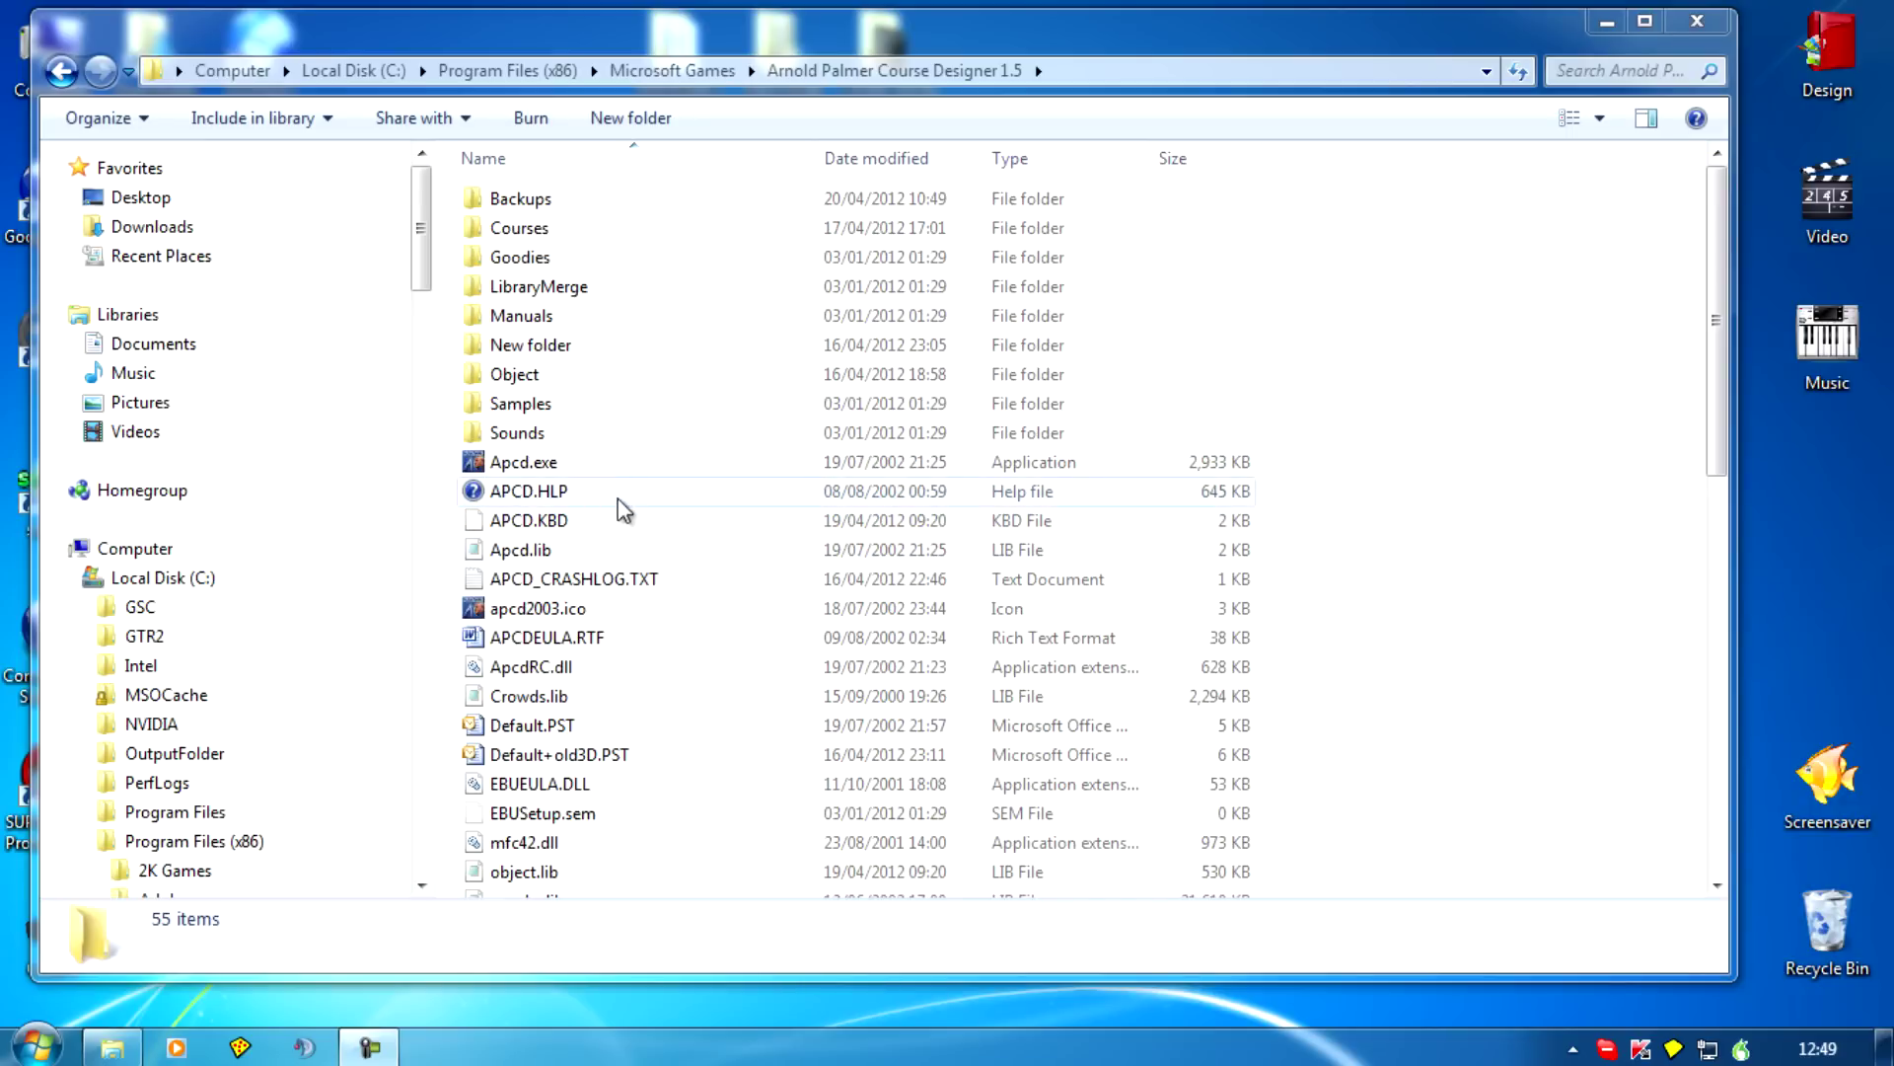
- Check in the compatibility properties of Apcd.exe that the program is set to run as an administrator
click(534, 470)
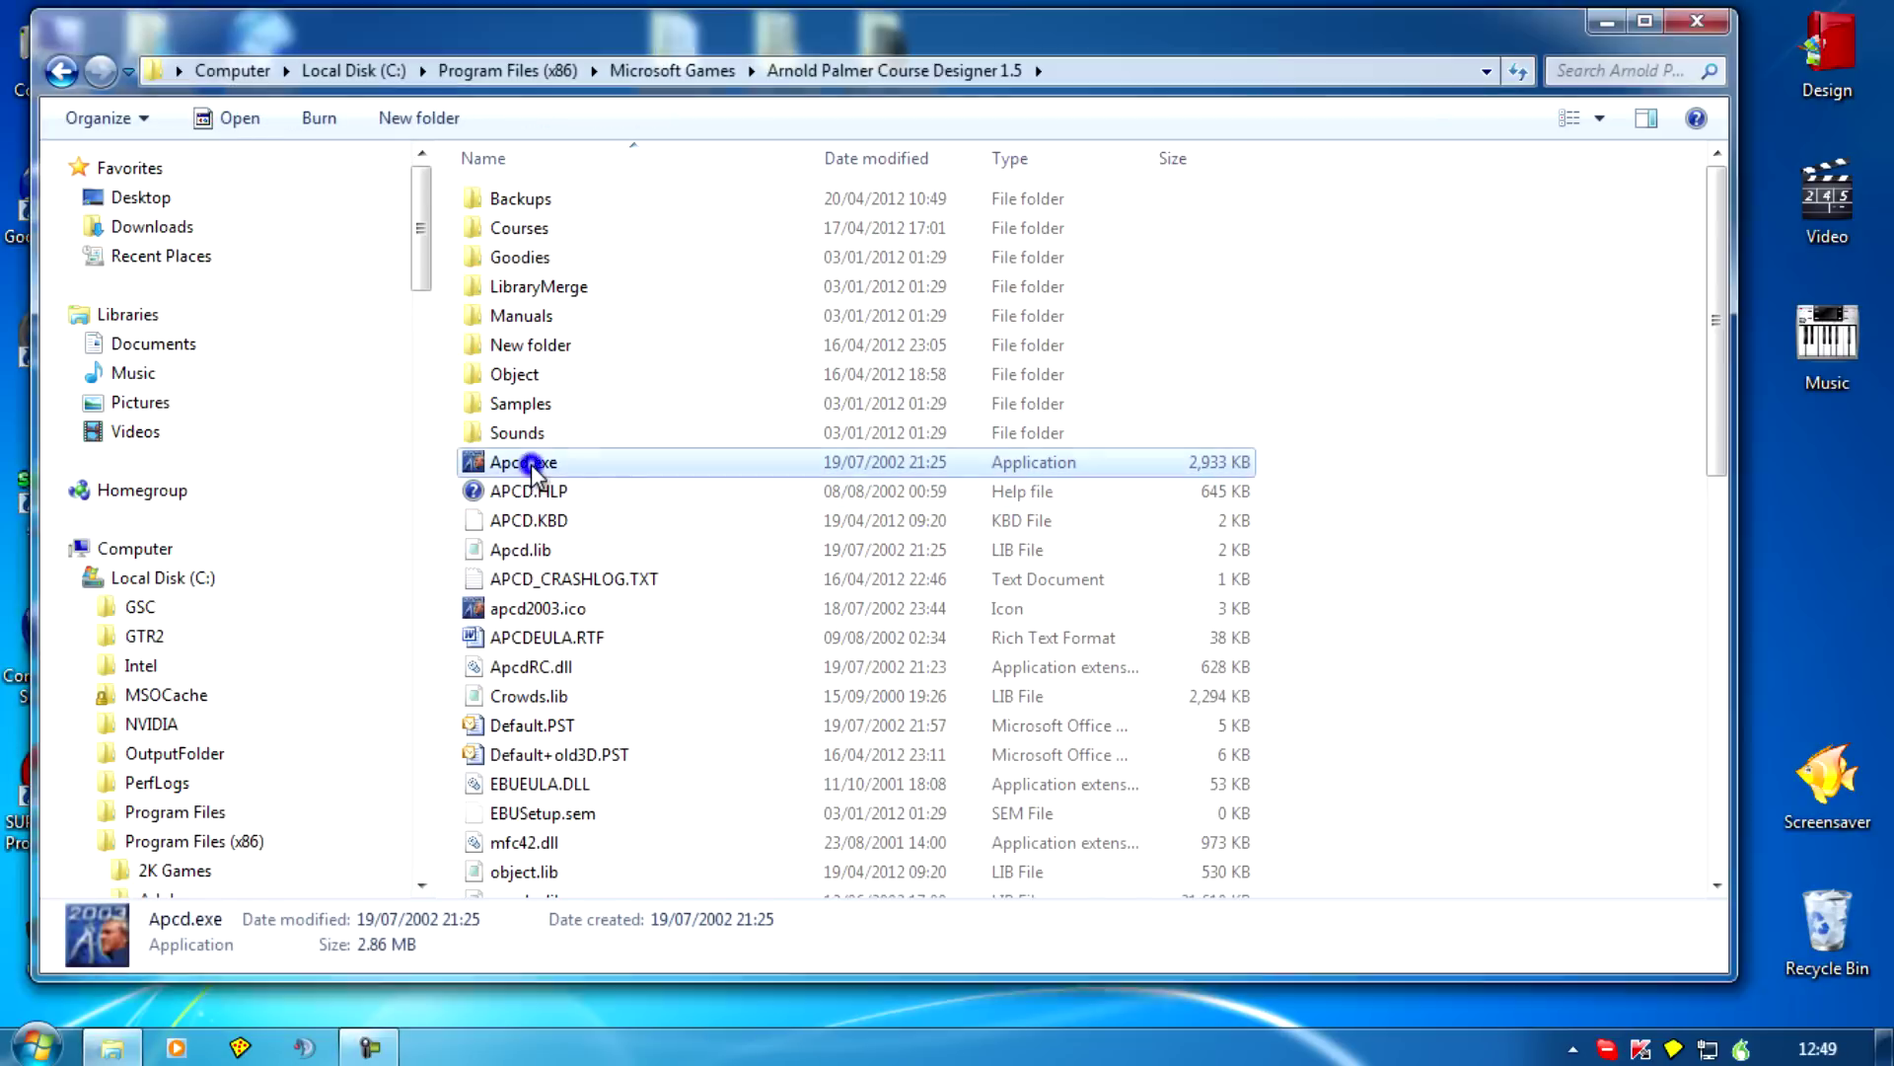
right_click(534, 470)
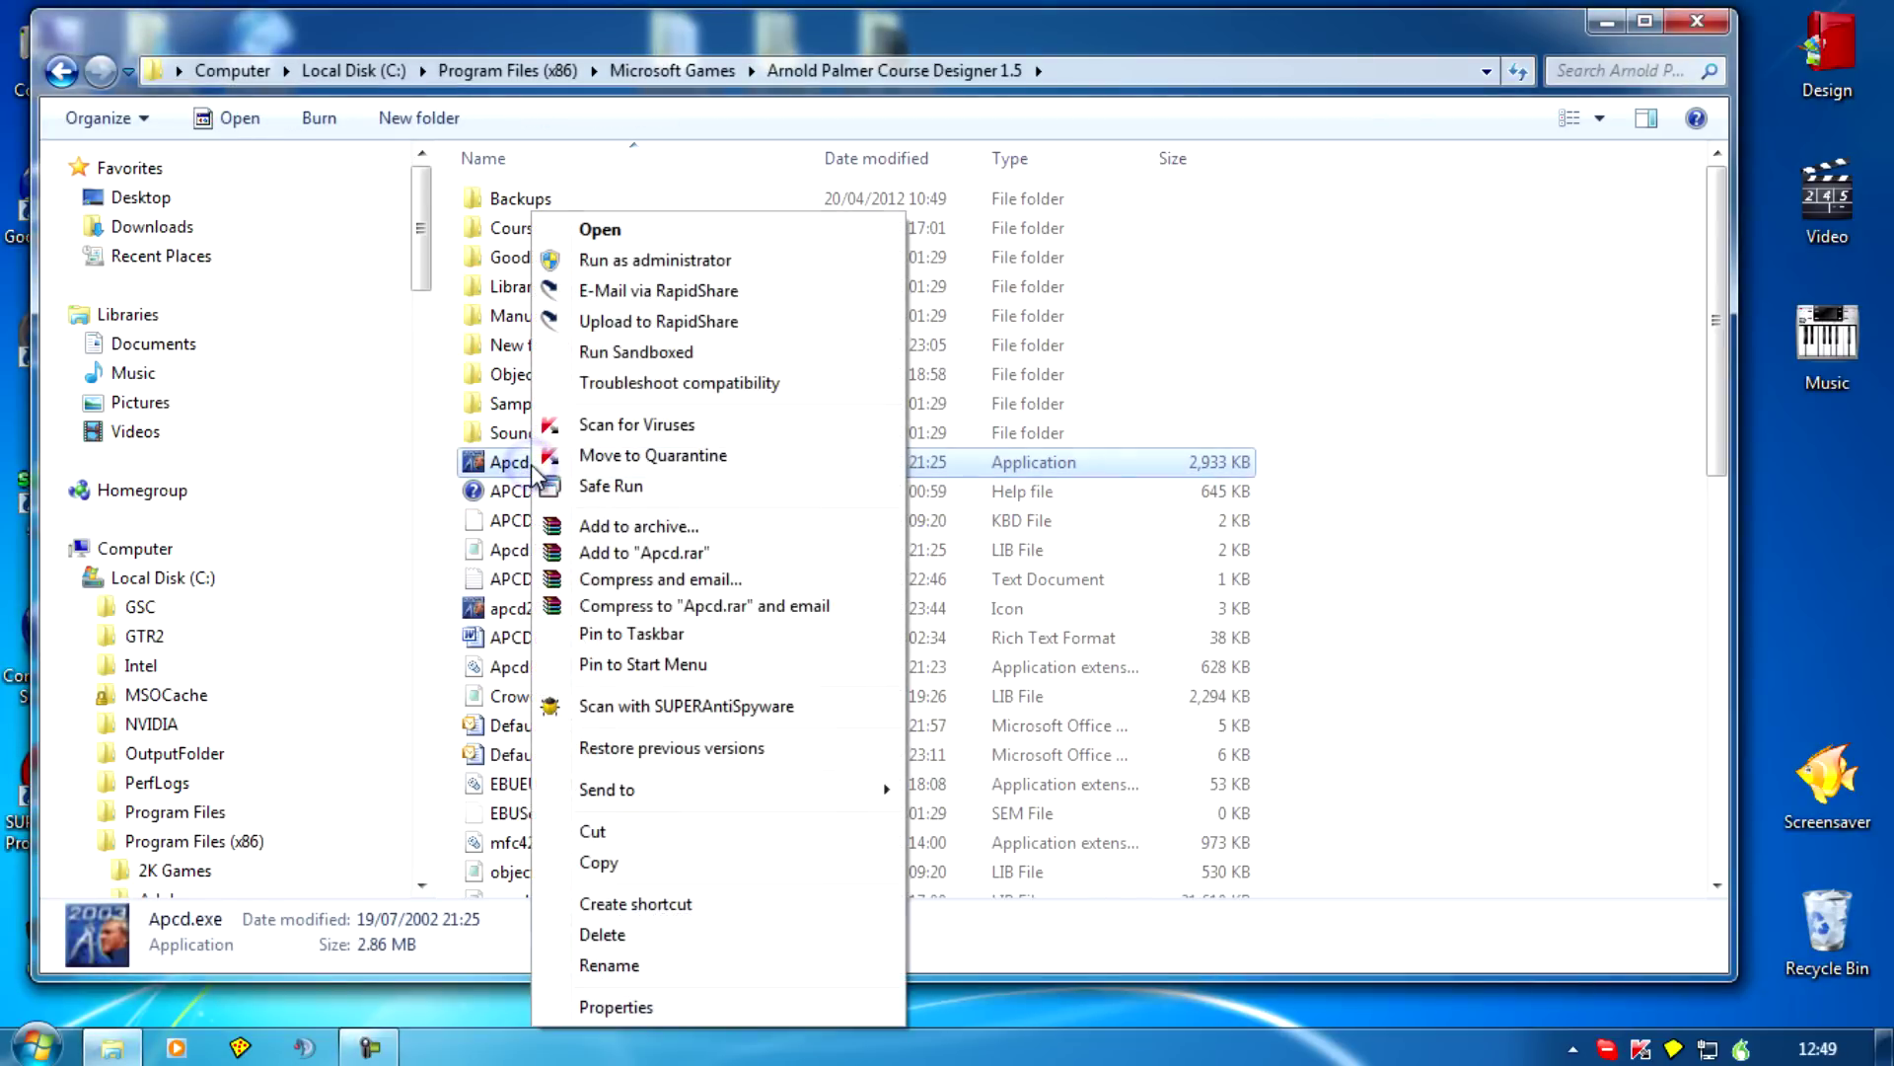
click(619, 1007)
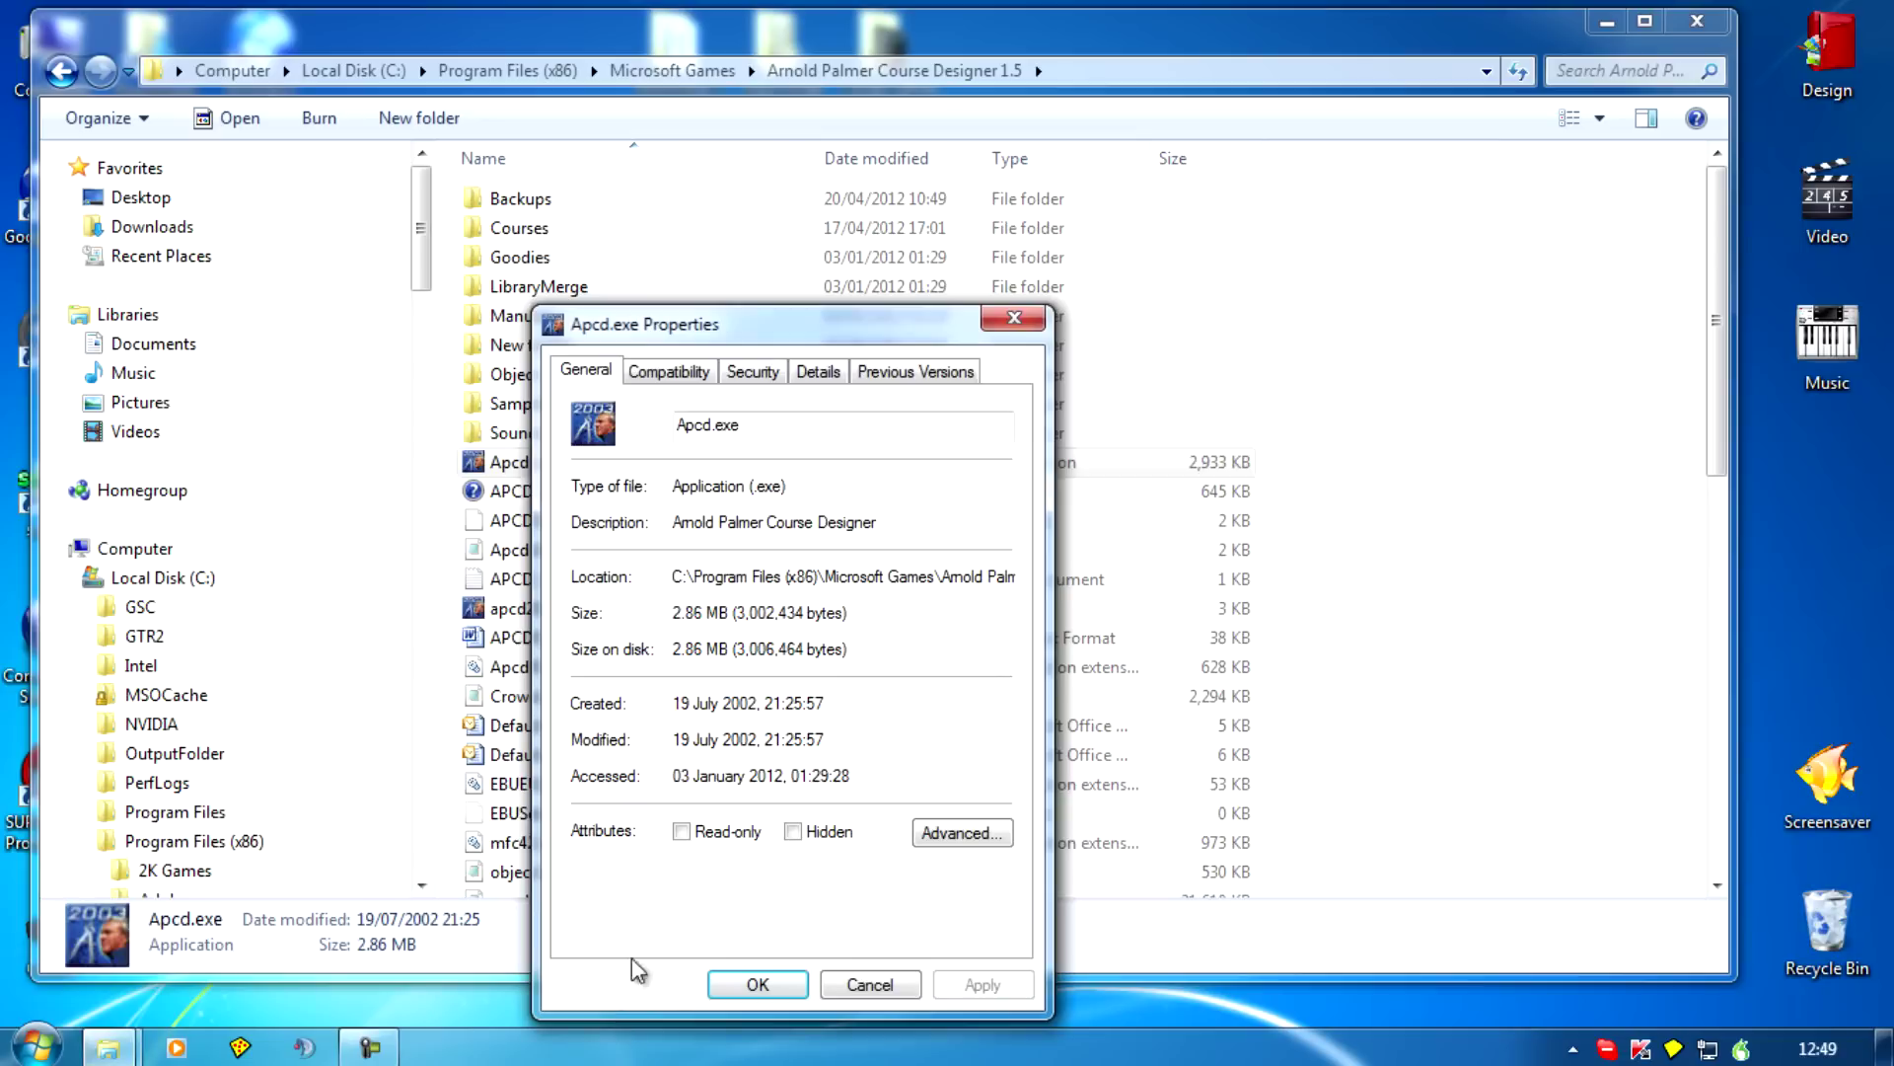
click(666, 381)
drag(827, 318, 1315, 136)
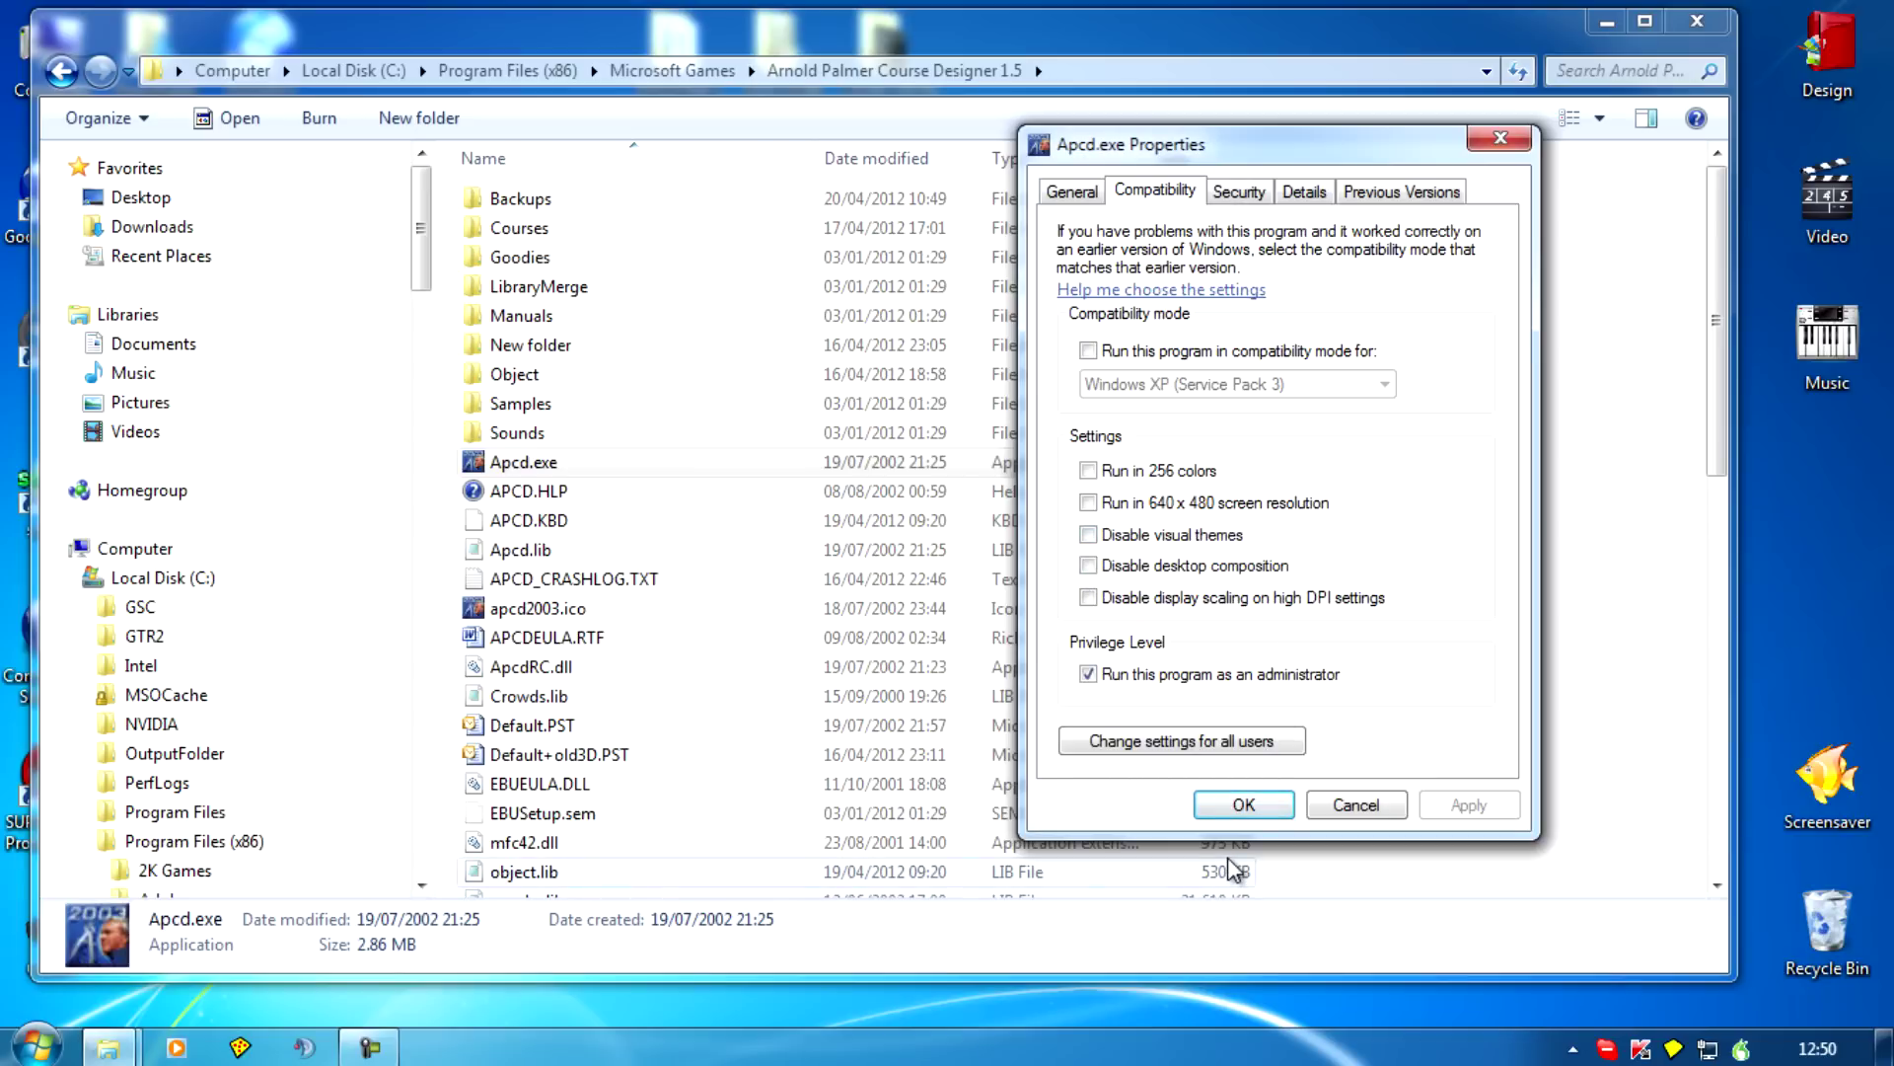
click(1244, 806)
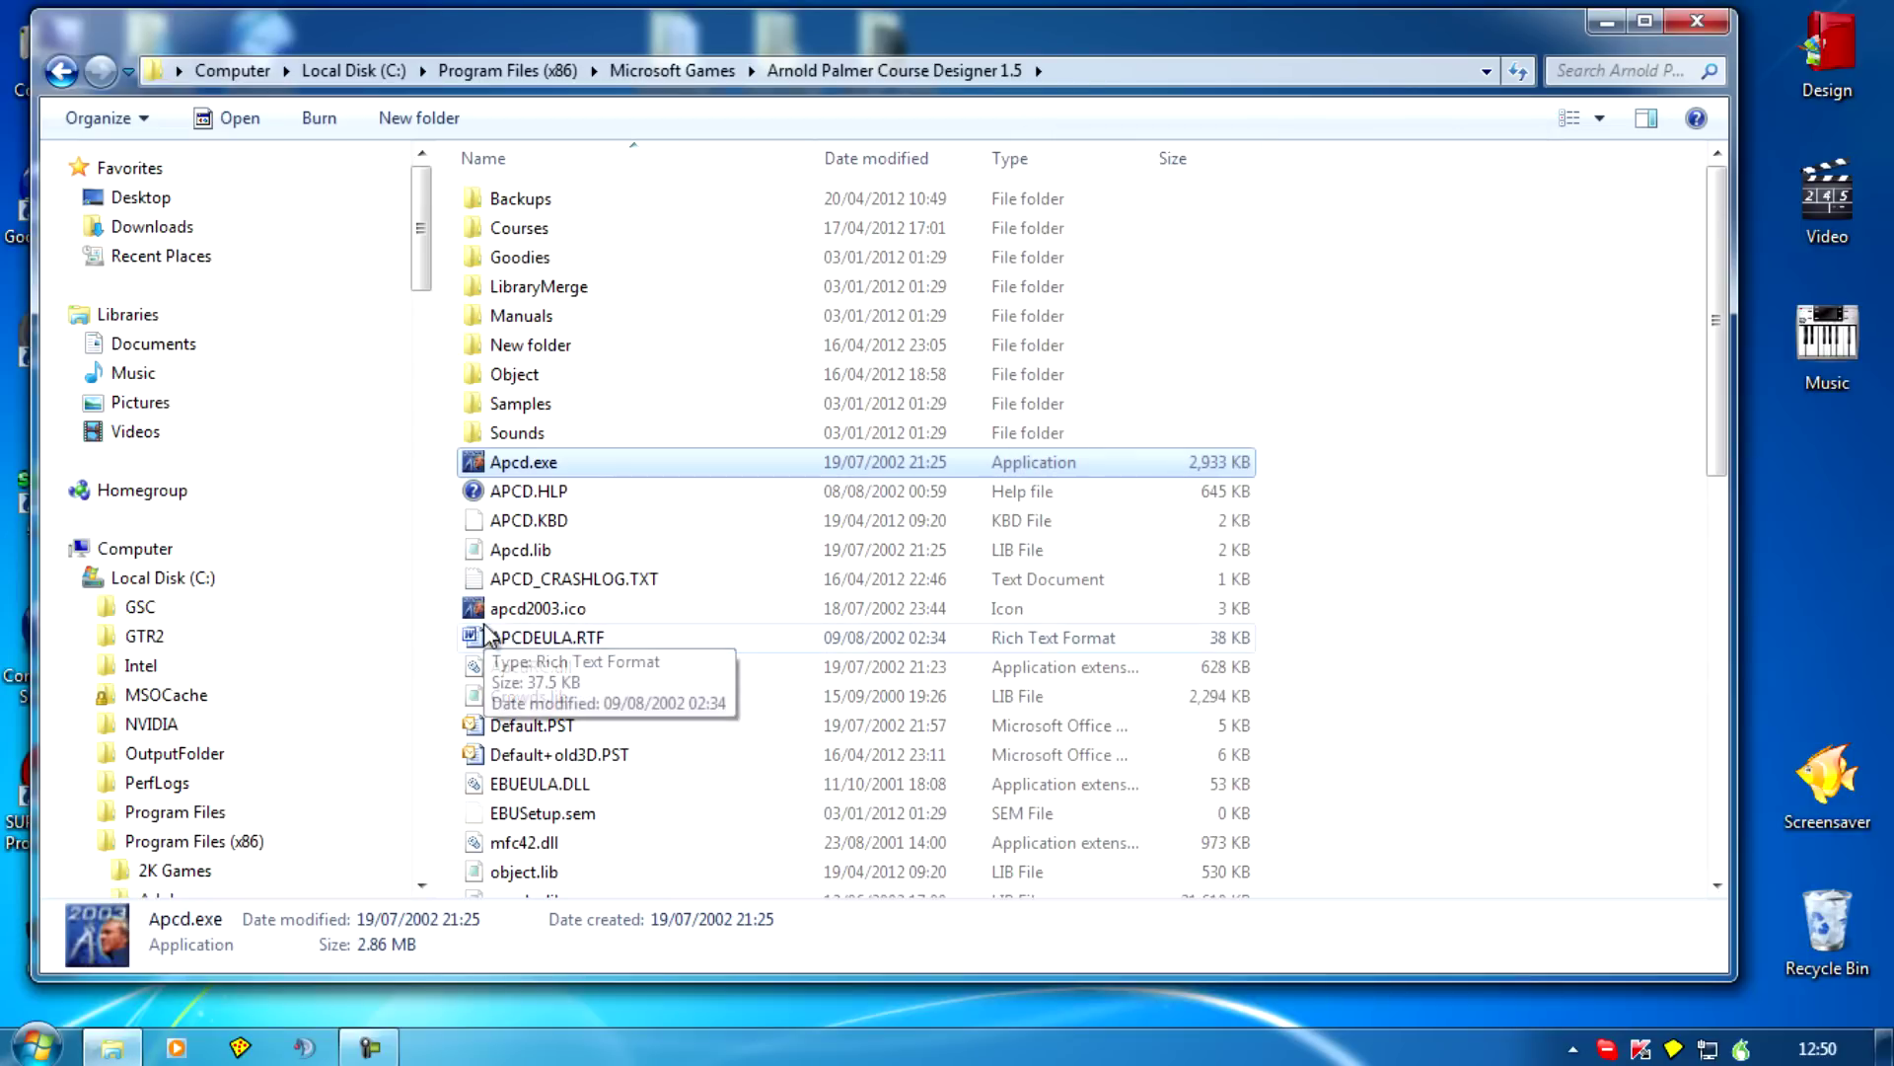
- Launch Arnold Palmer Course Designer from Apcd.exe and maximize its window
double_click(613, 462)
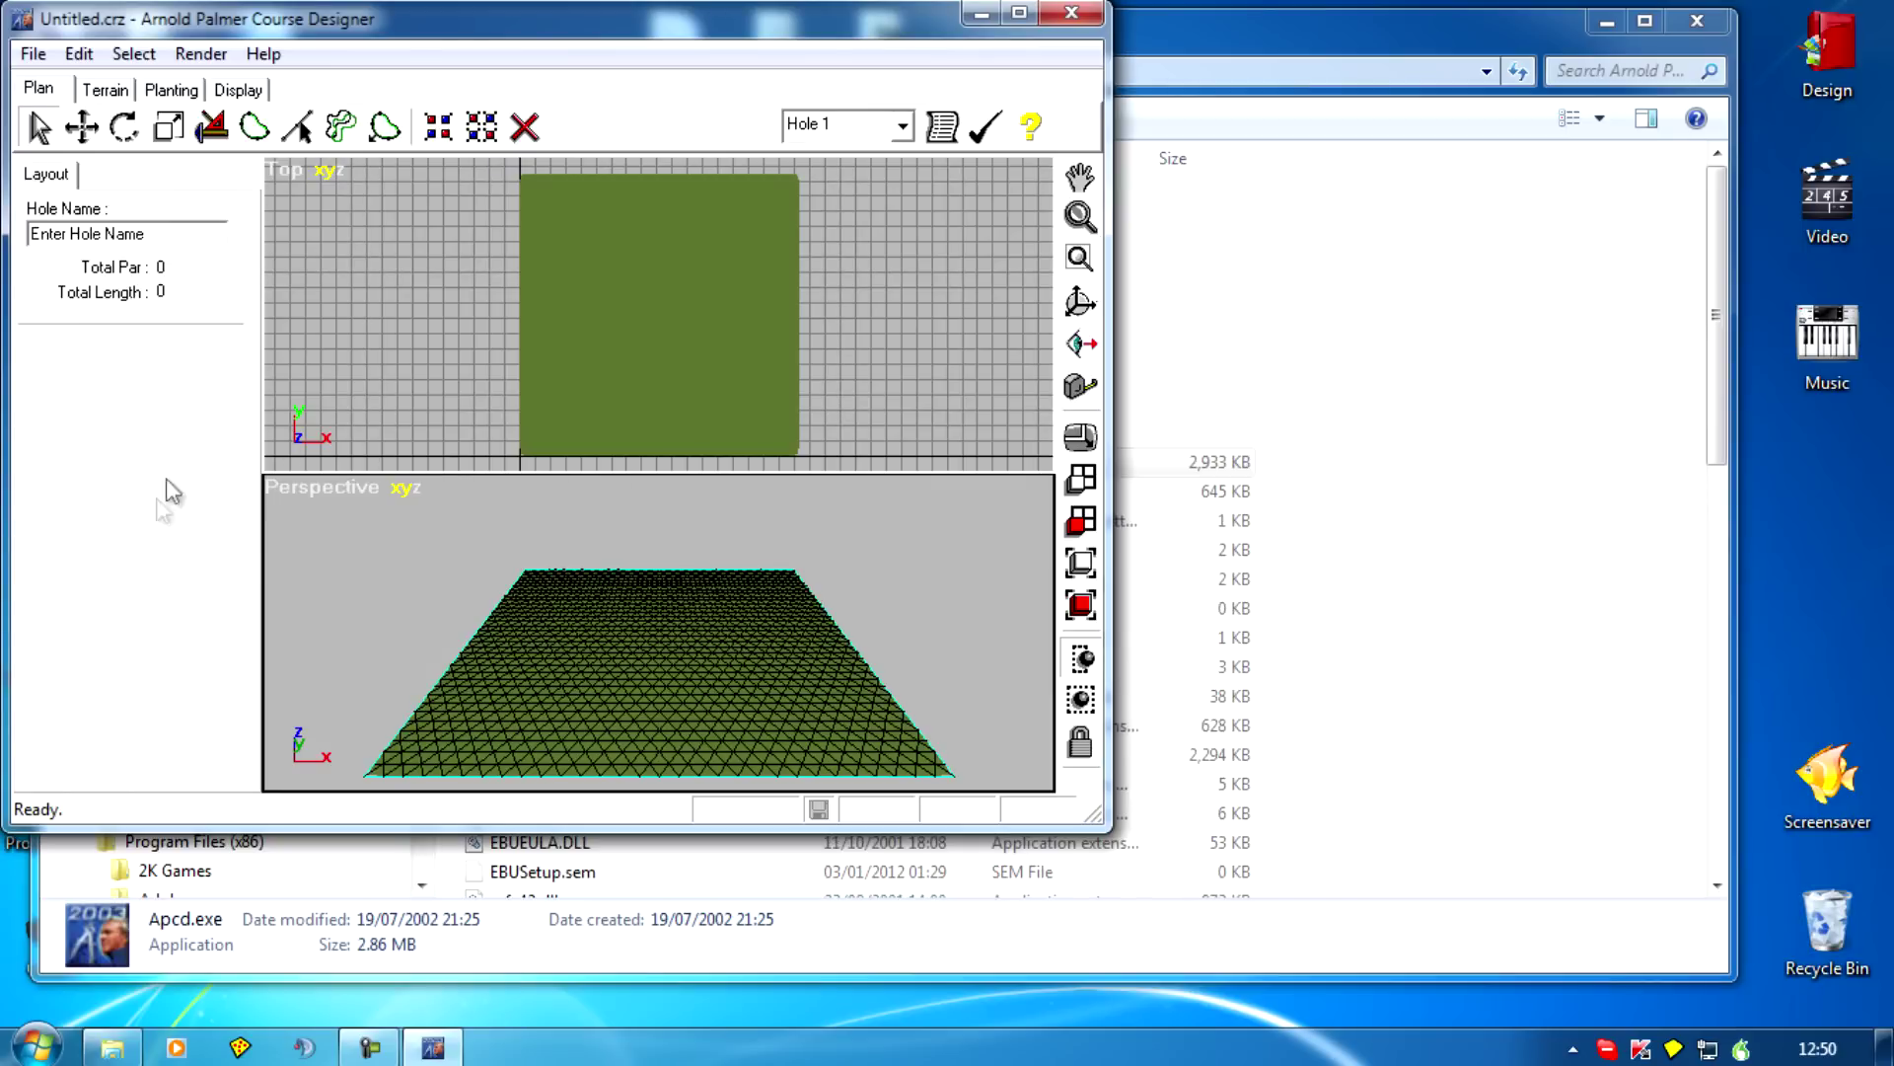
drag(293, 29, 761, 77)
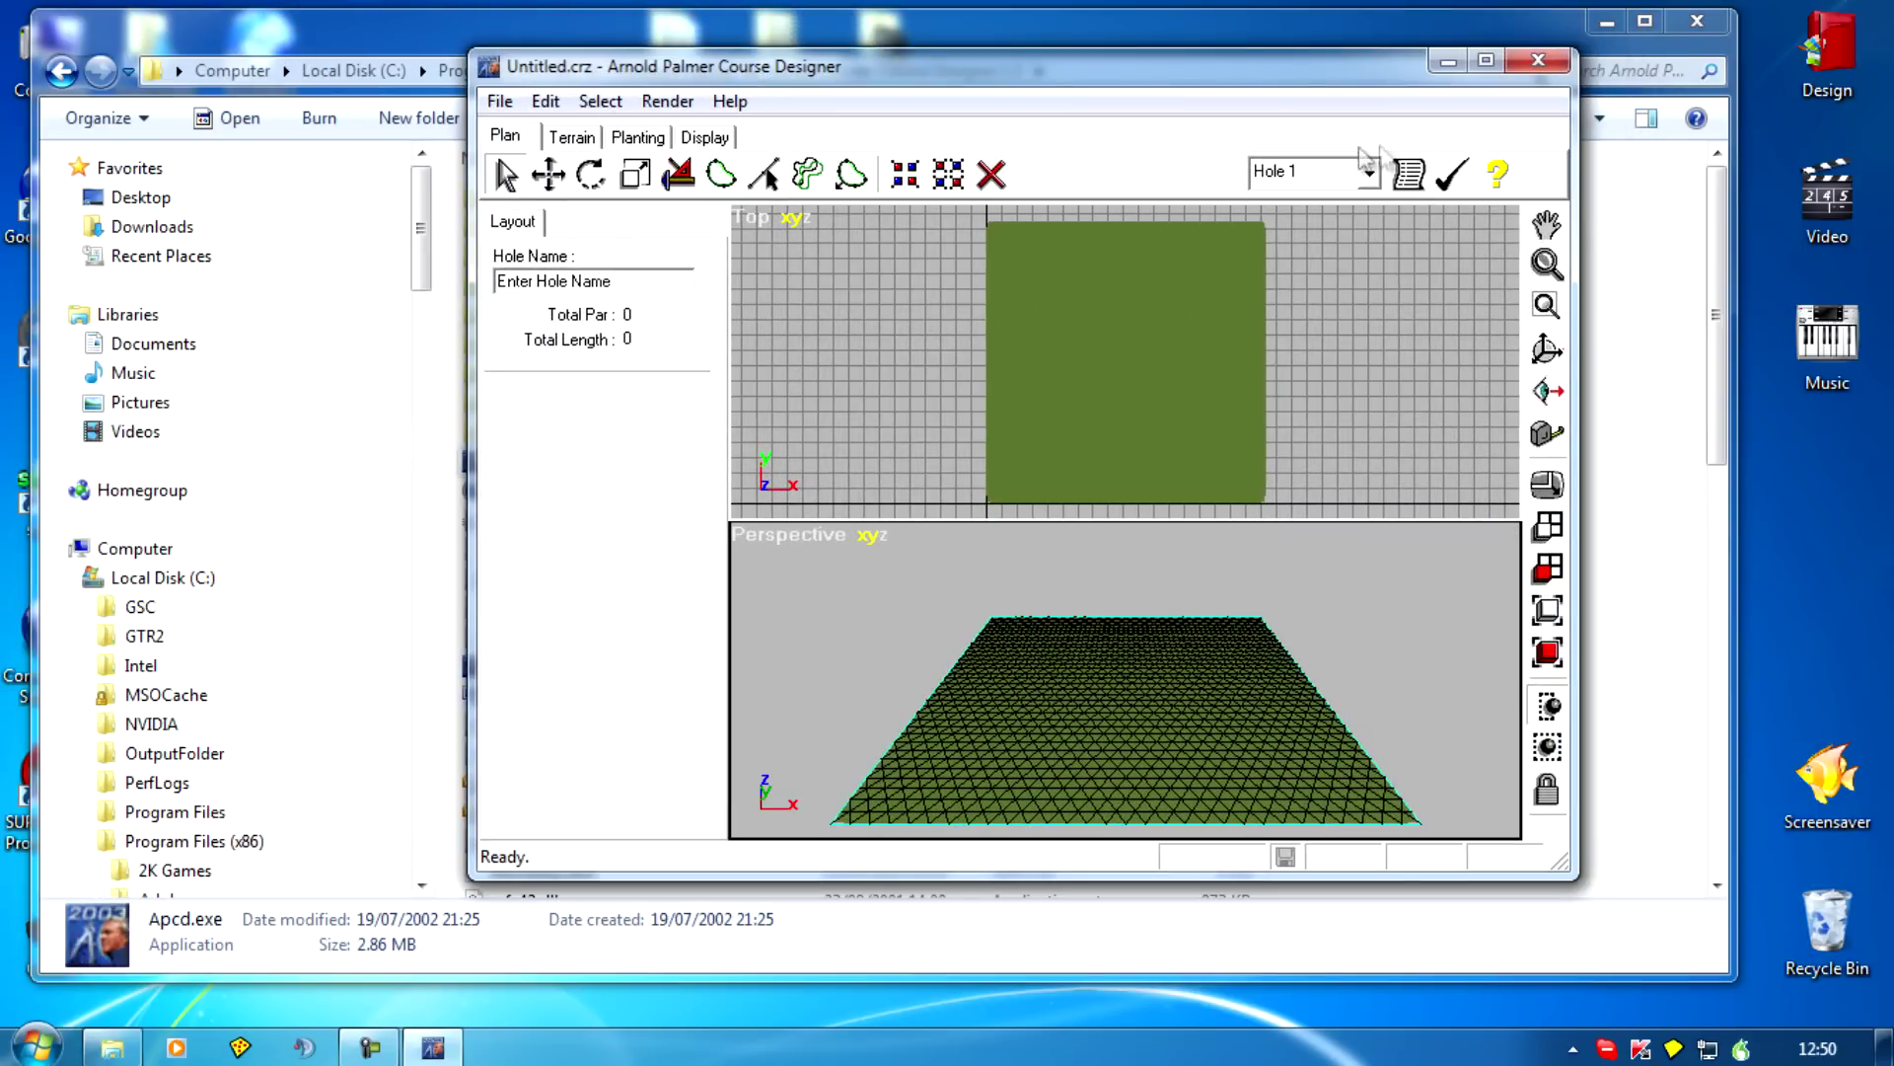
click(1487, 63)
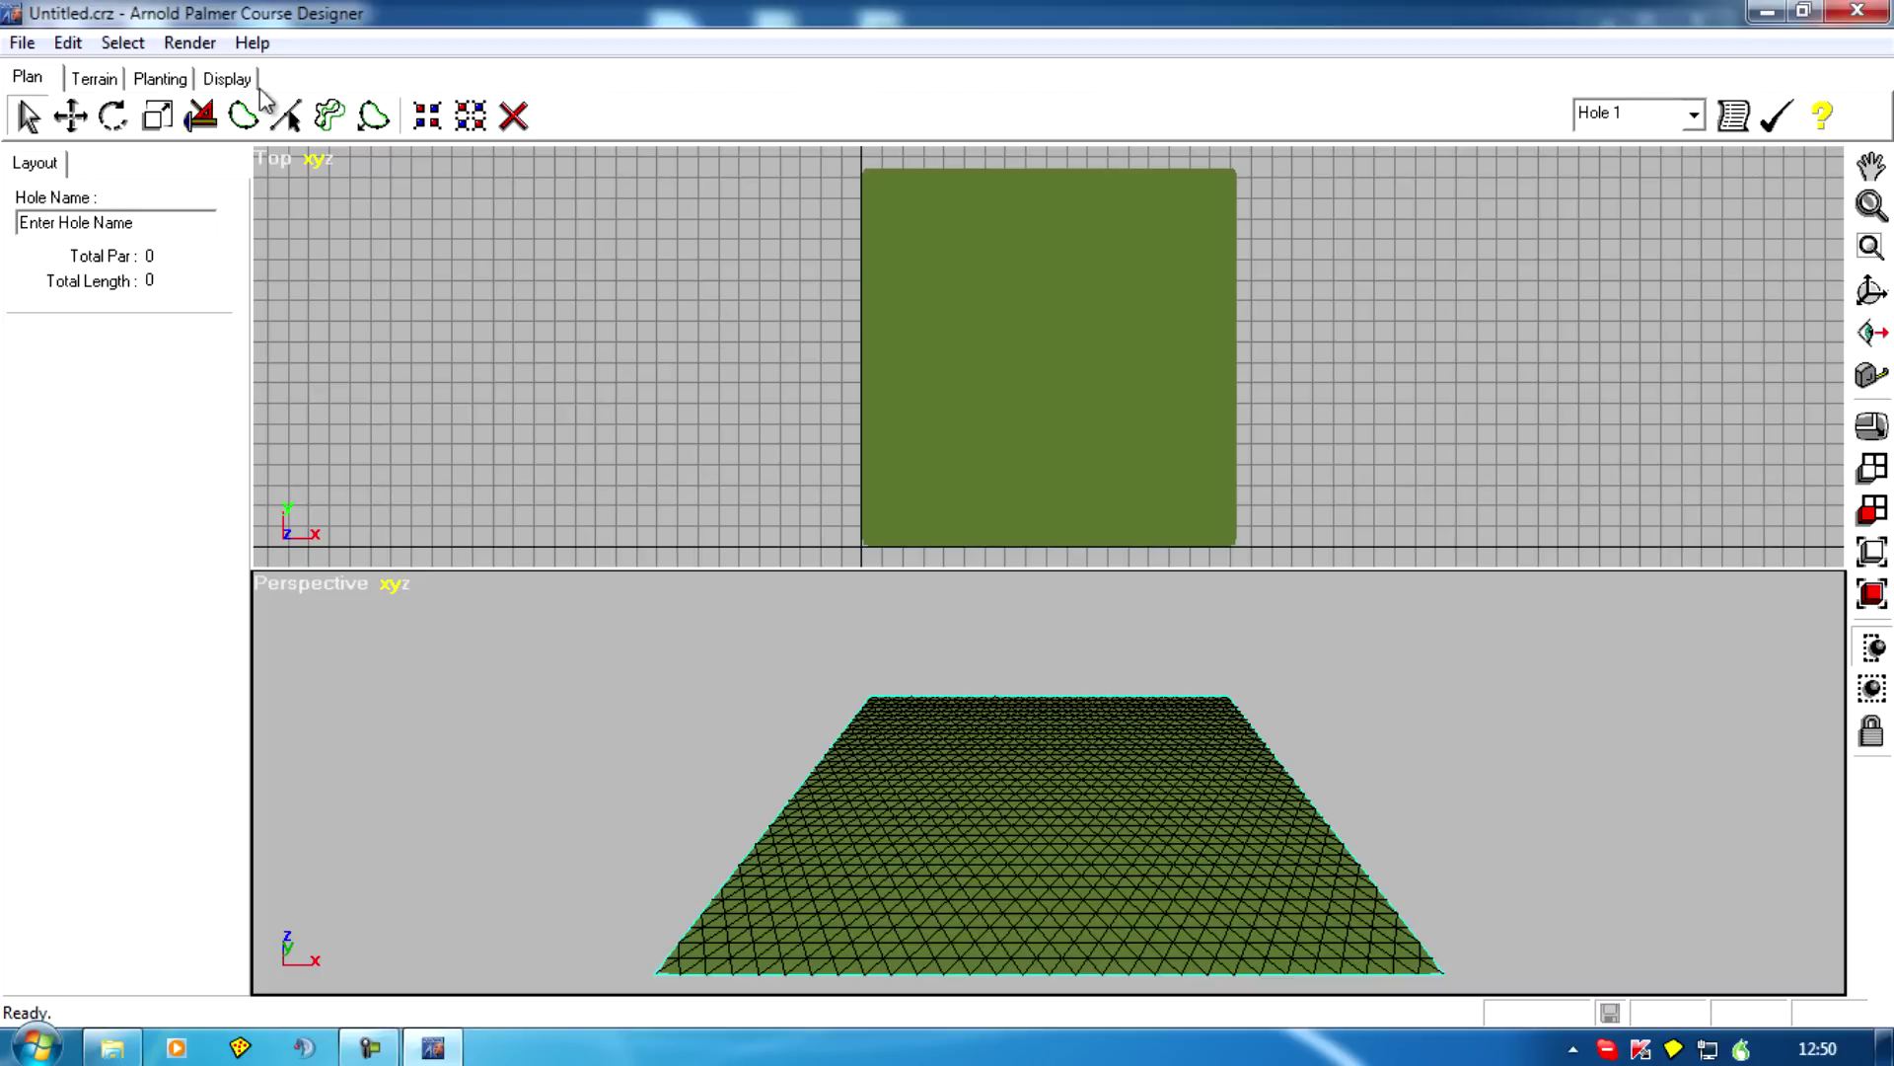
- Arrange the Top and Perspective viewports side by side, with the divider placed so the Top view is slightly wider
click(226, 81)
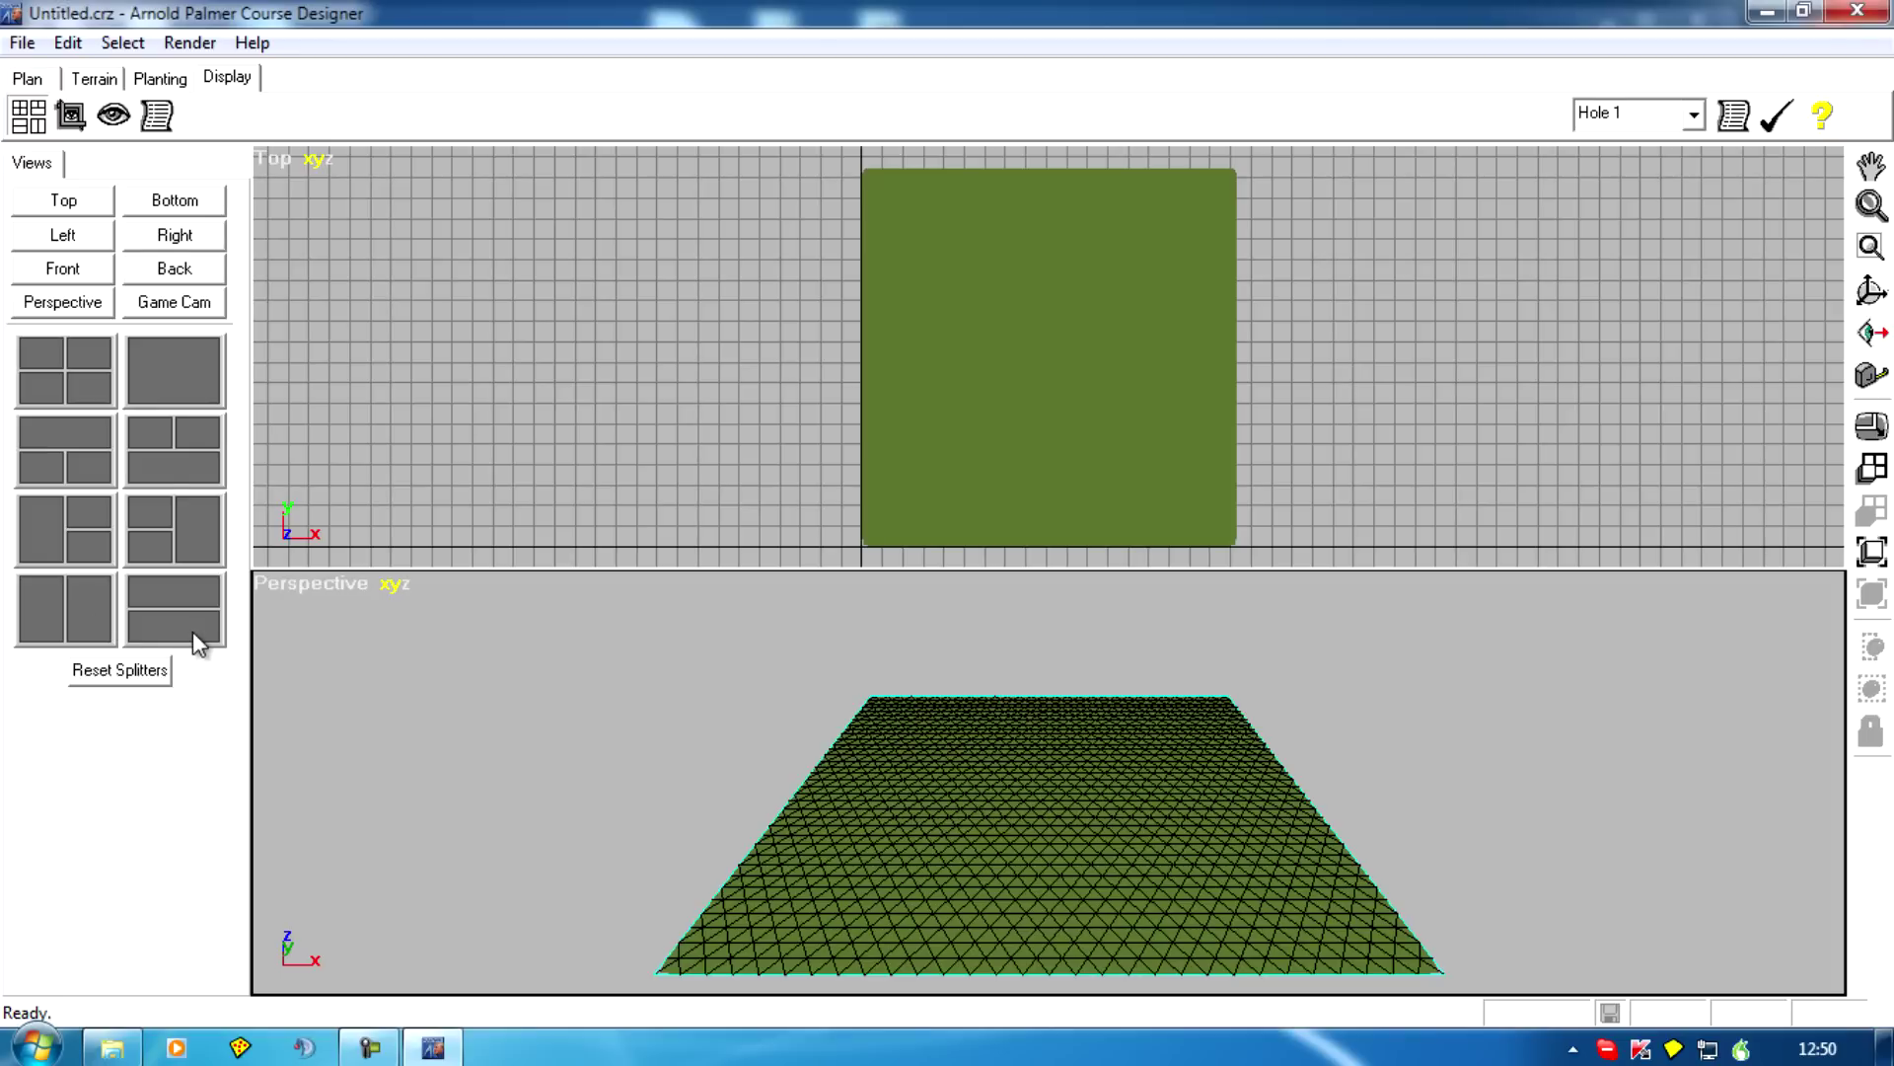
click(55, 616)
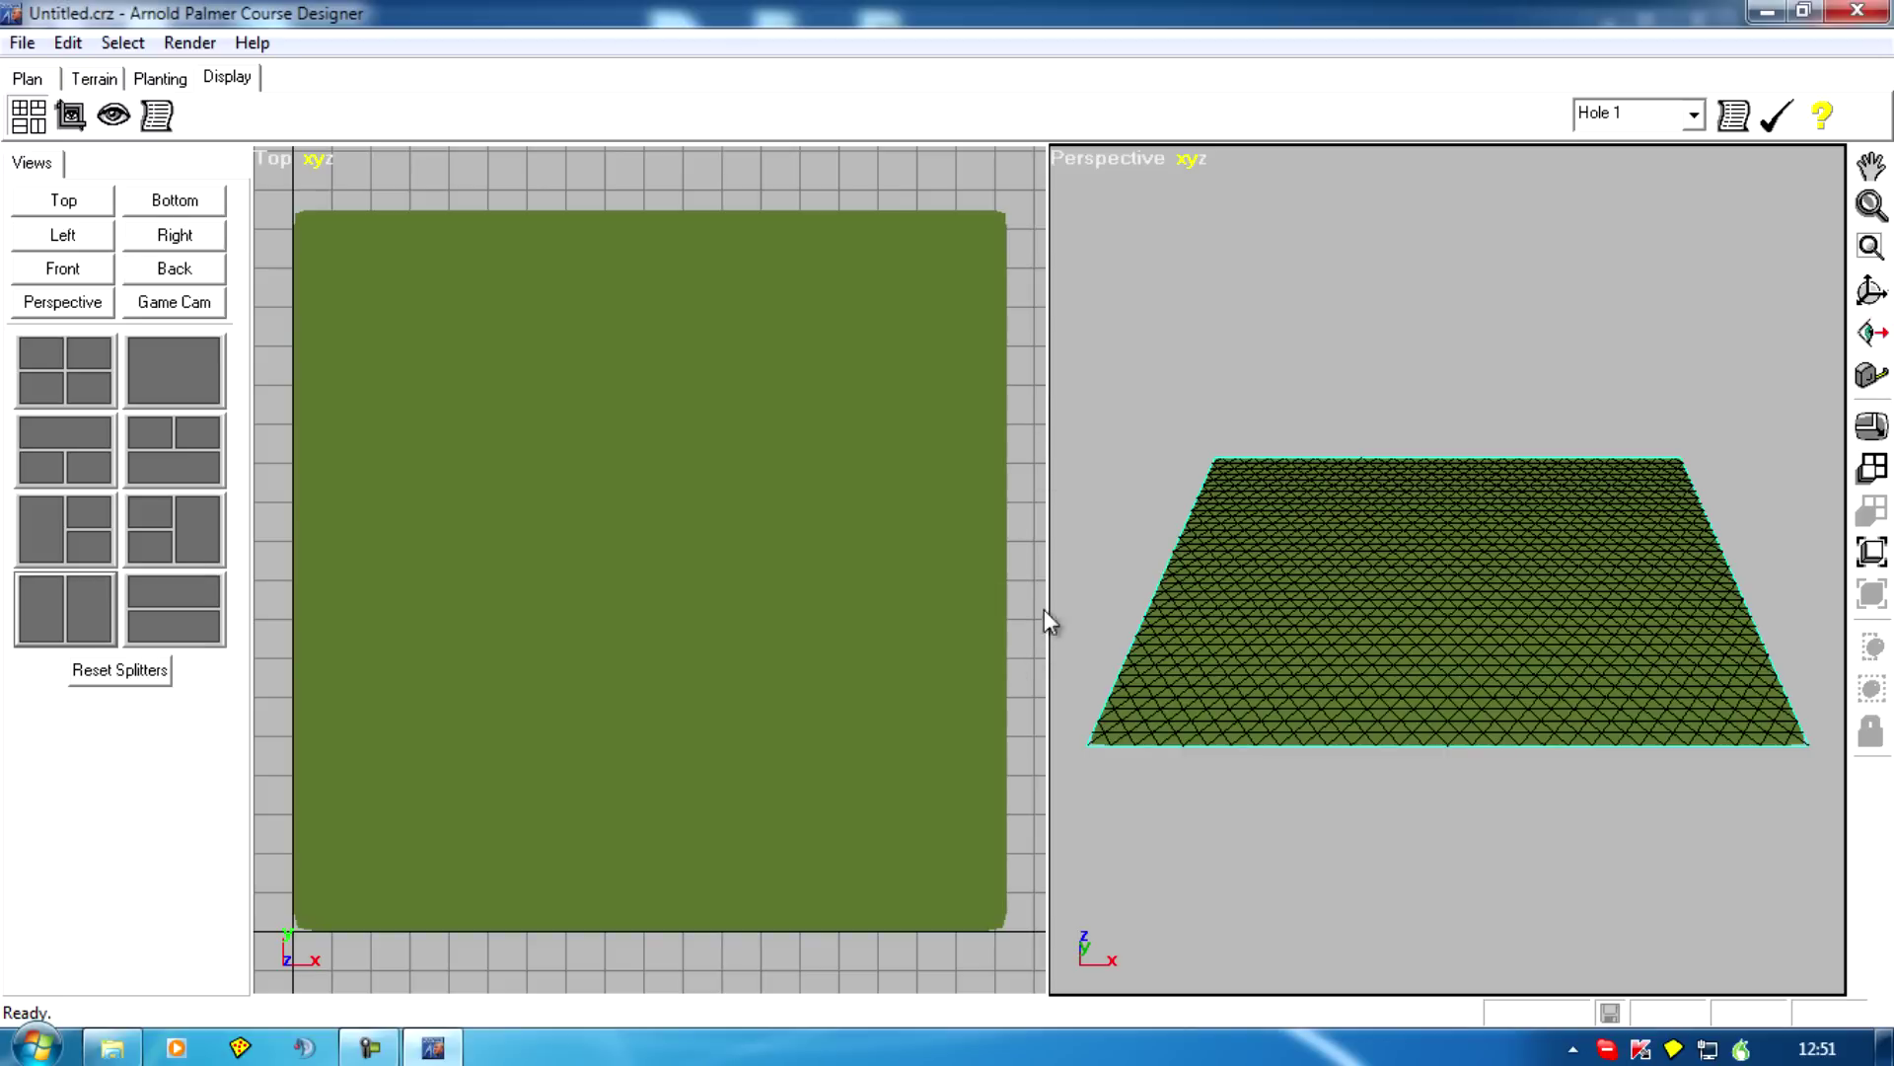
click(1048, 572)
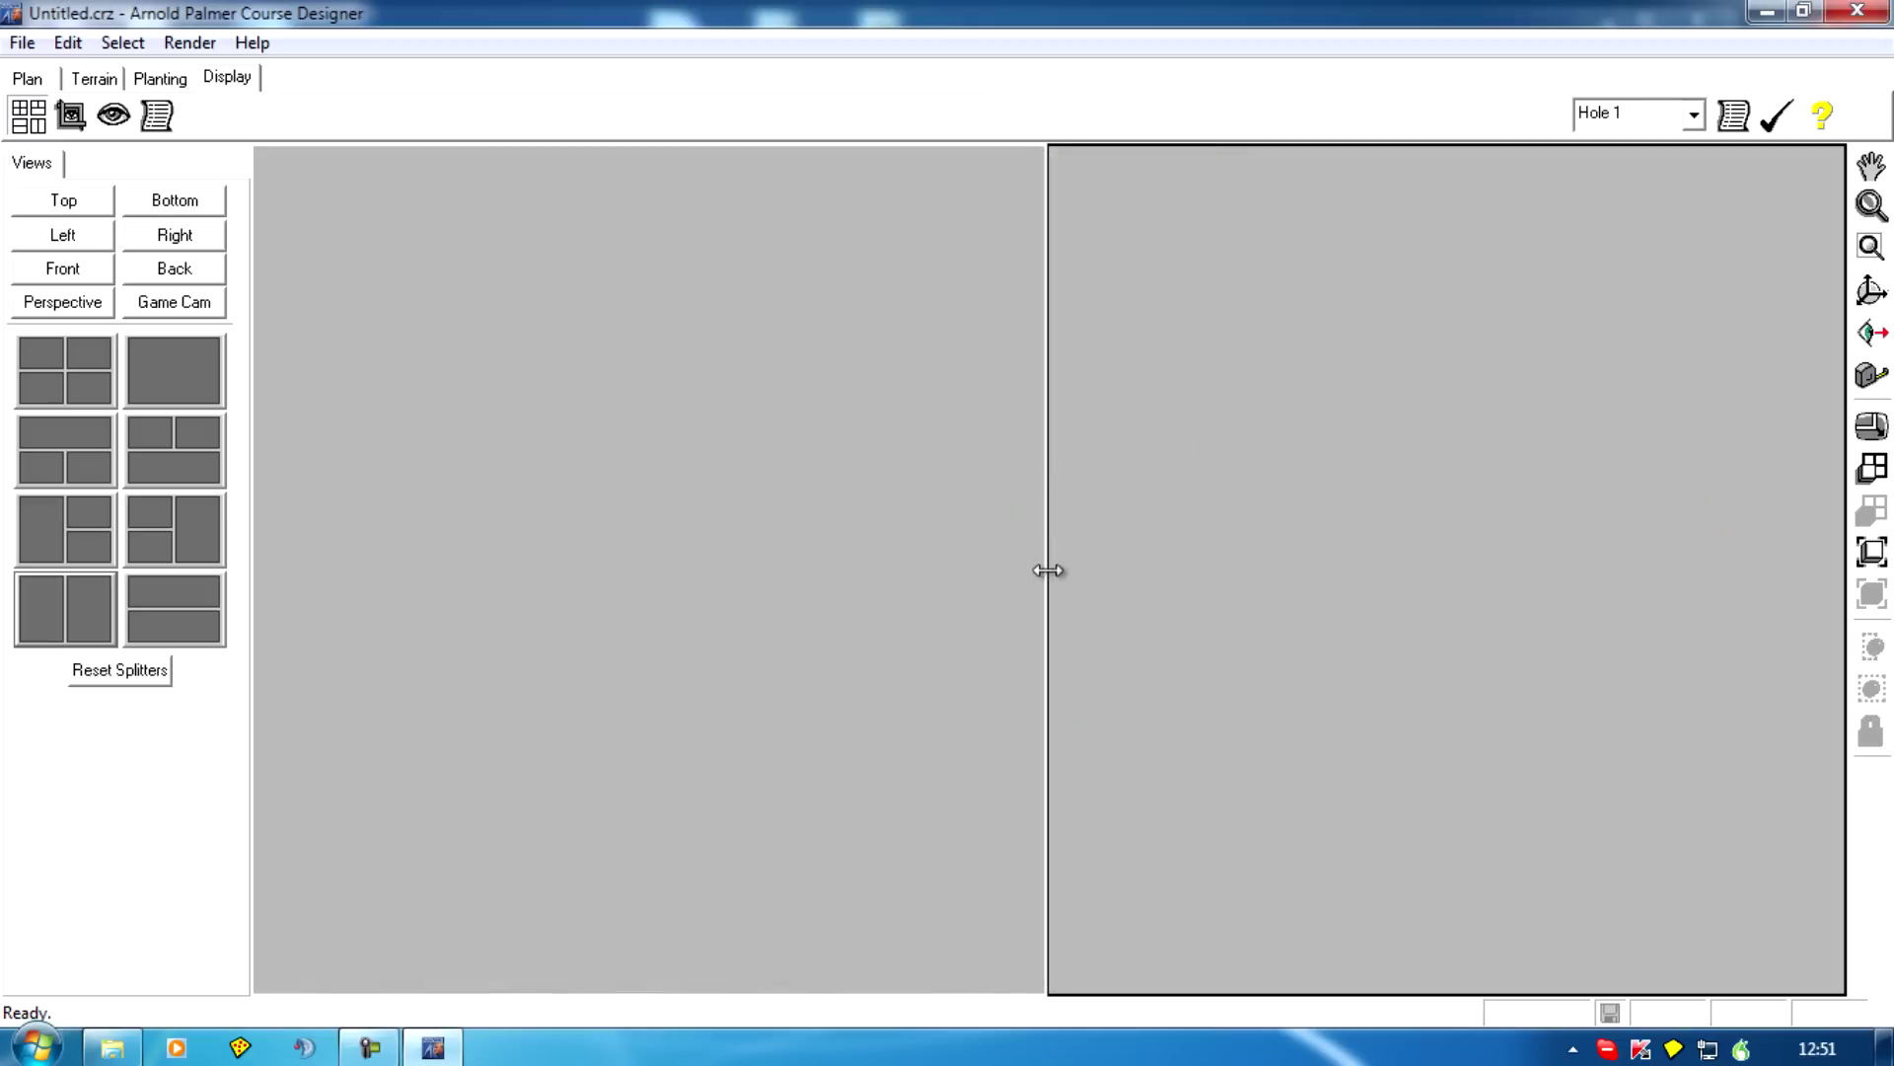
drag(1048, 570, 198, 518)
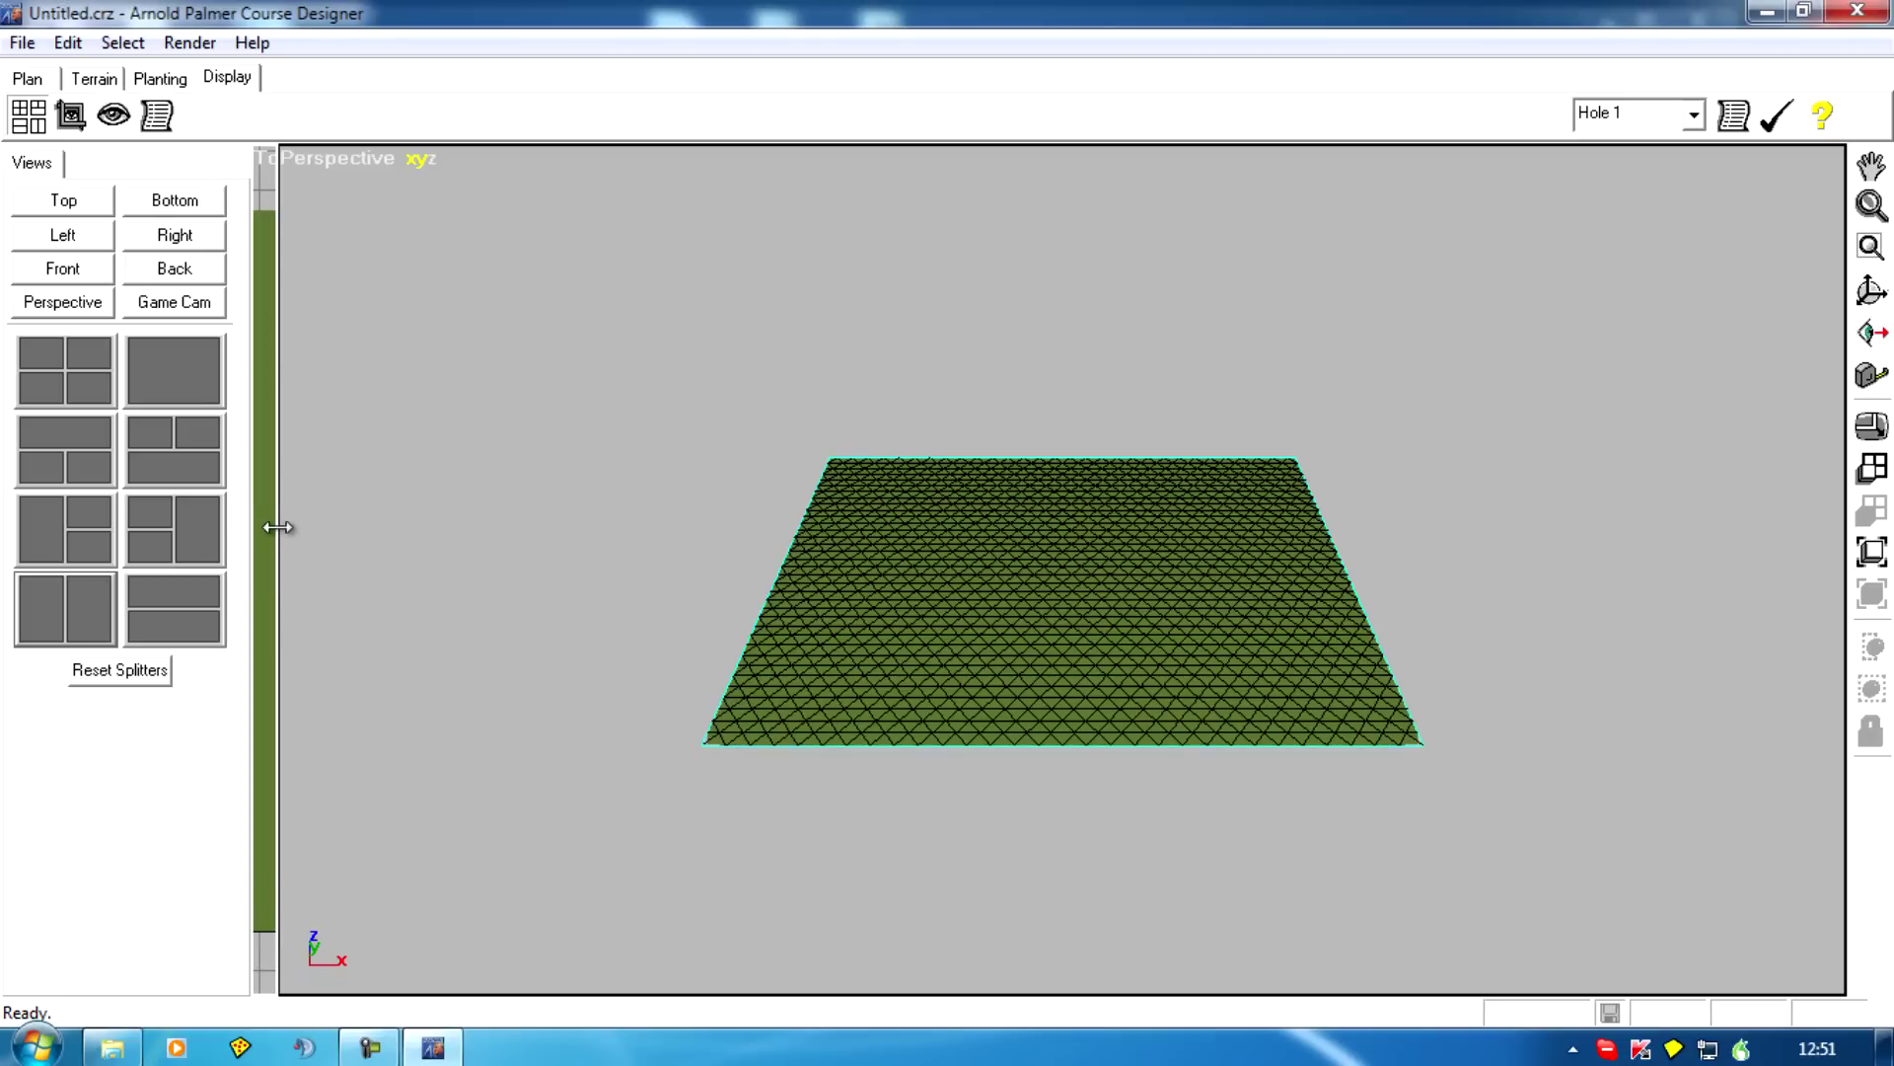
drag(277, 527, 345, 582)
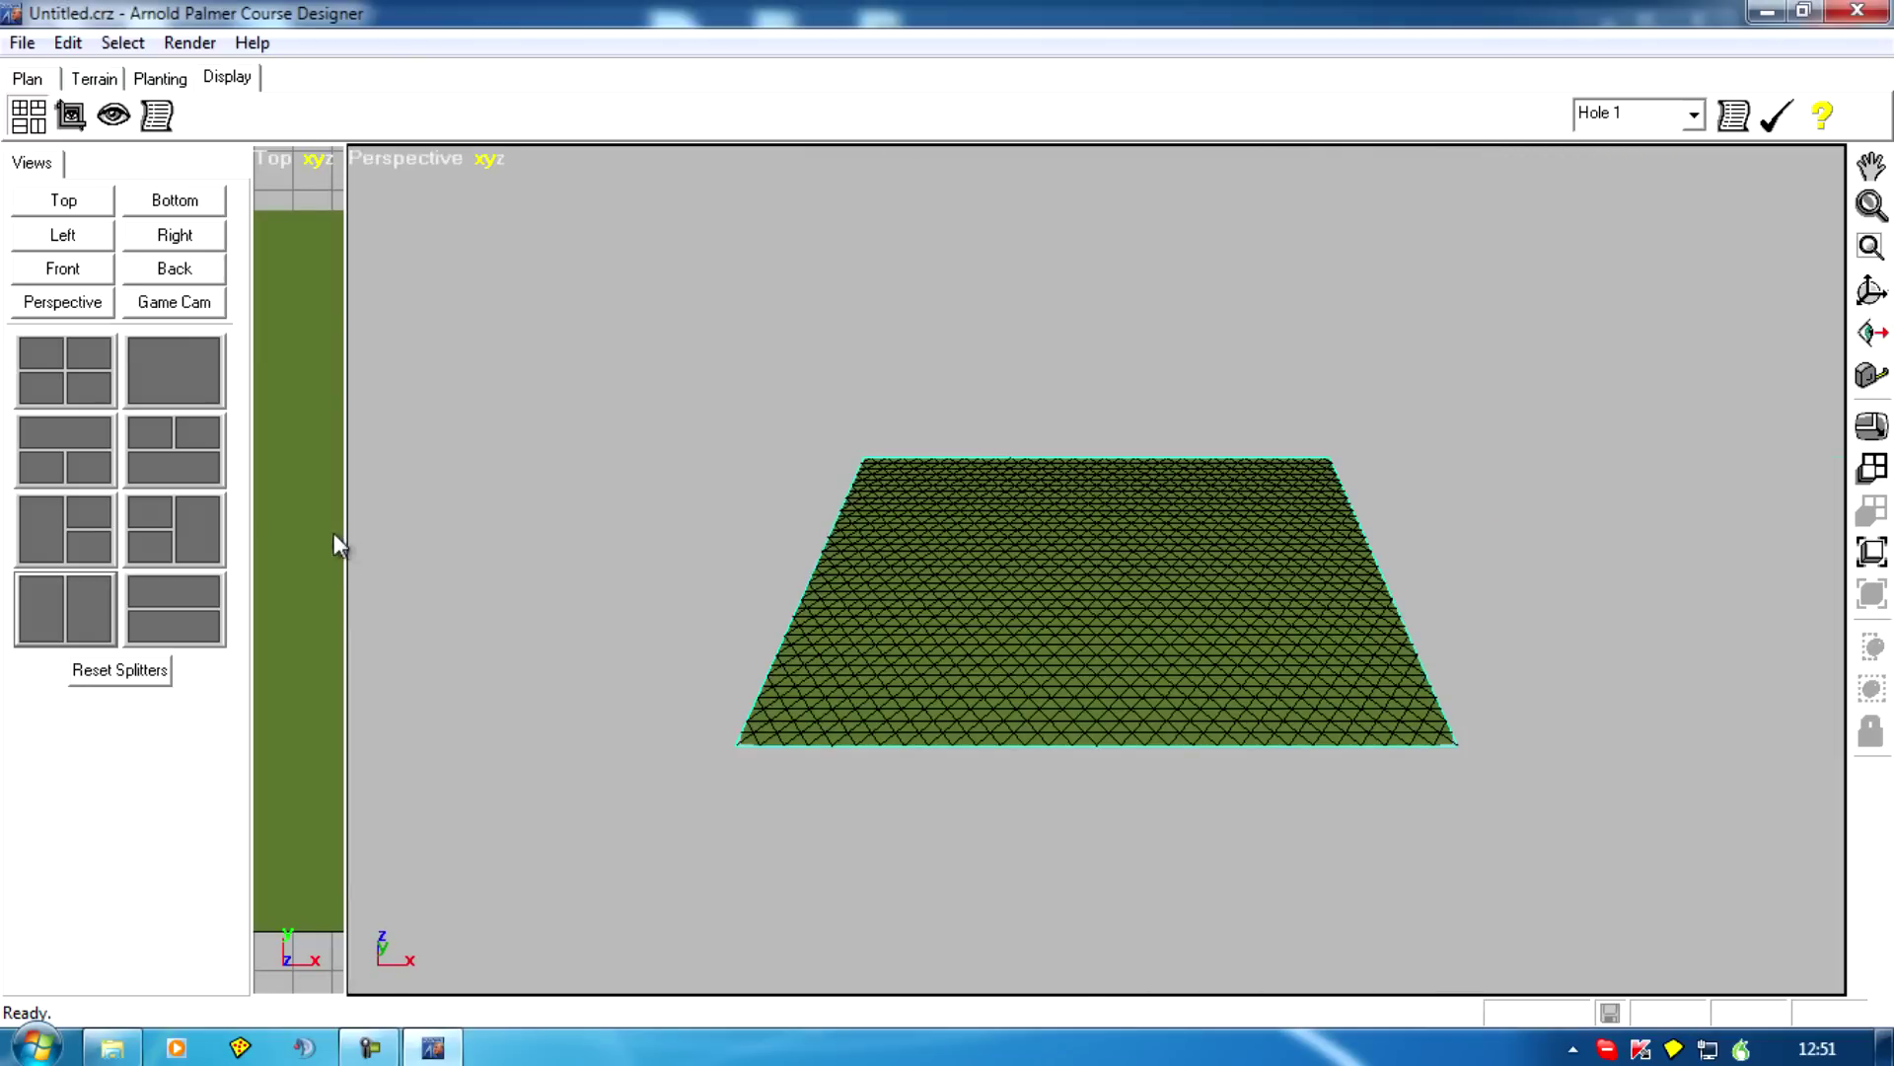
drag(345, 526, 1089, 597)
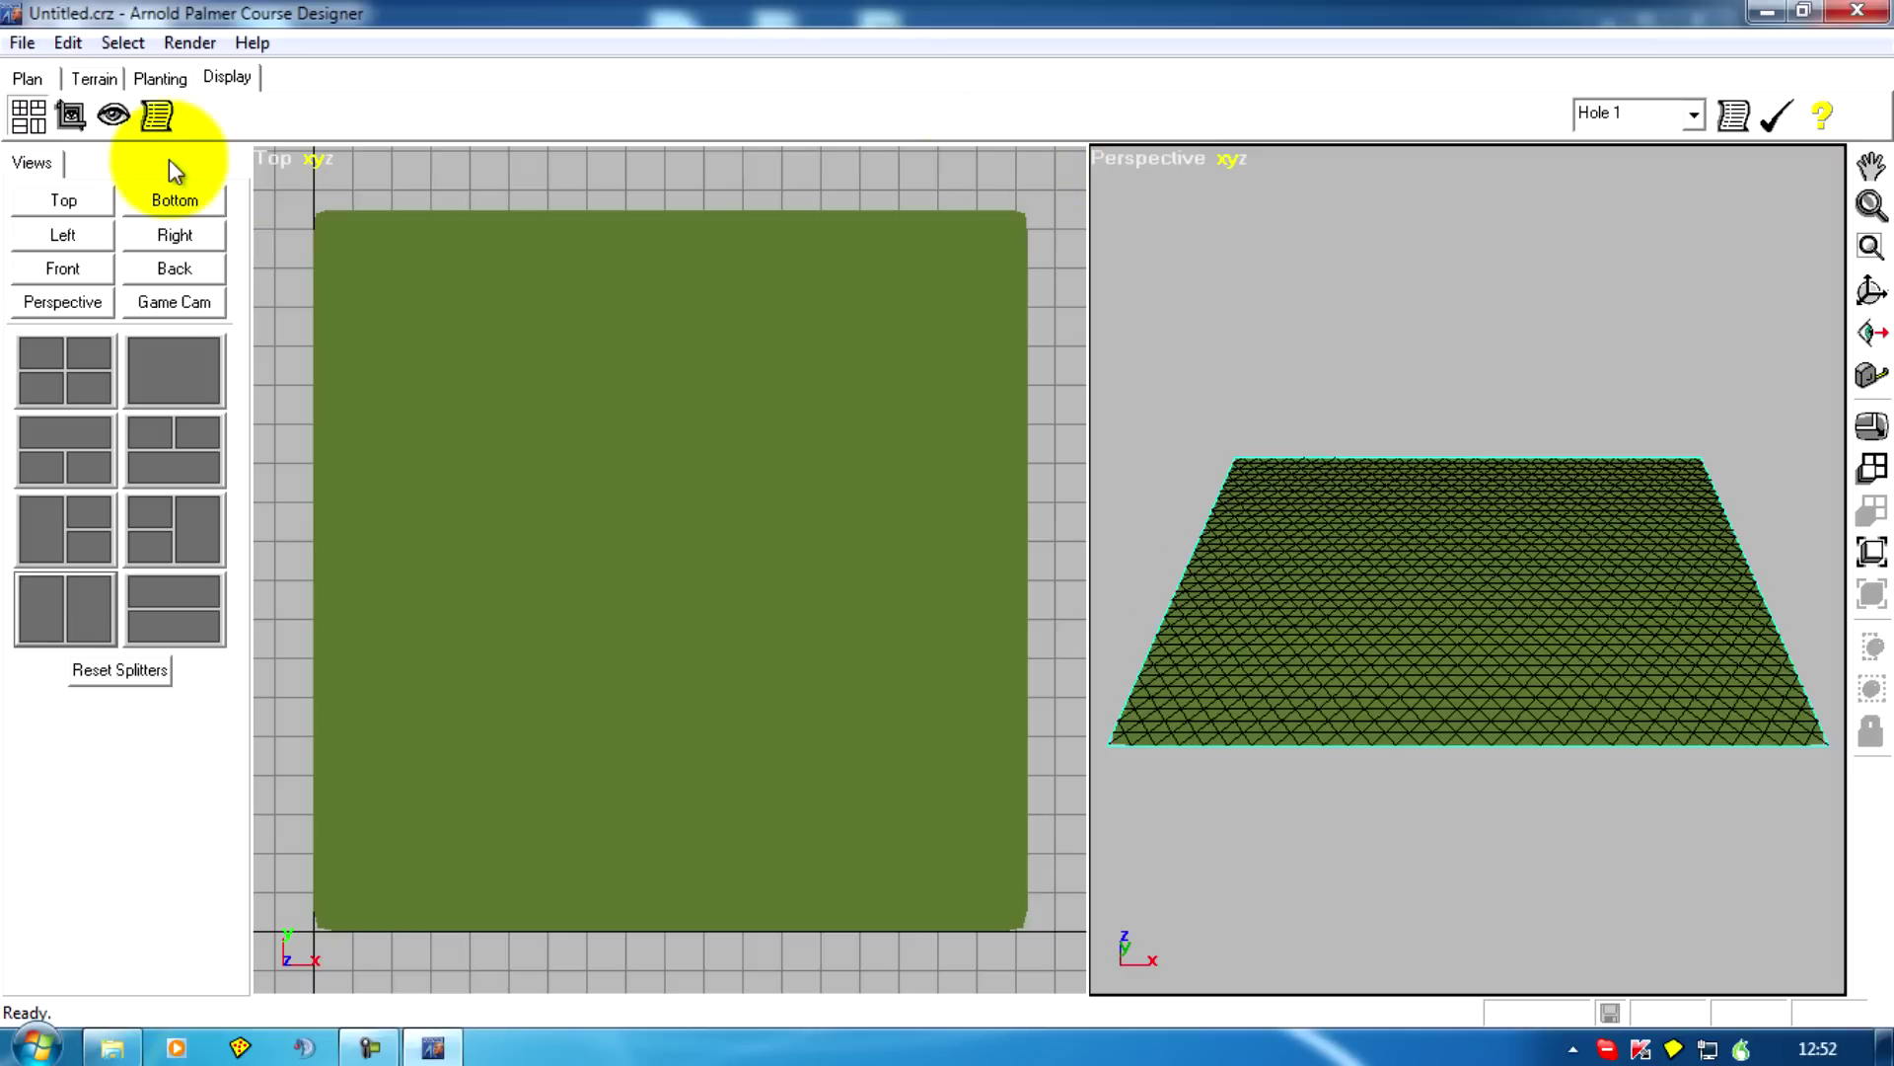
- Show the hull and hide the grid in the Top viewport
click(266, 158)
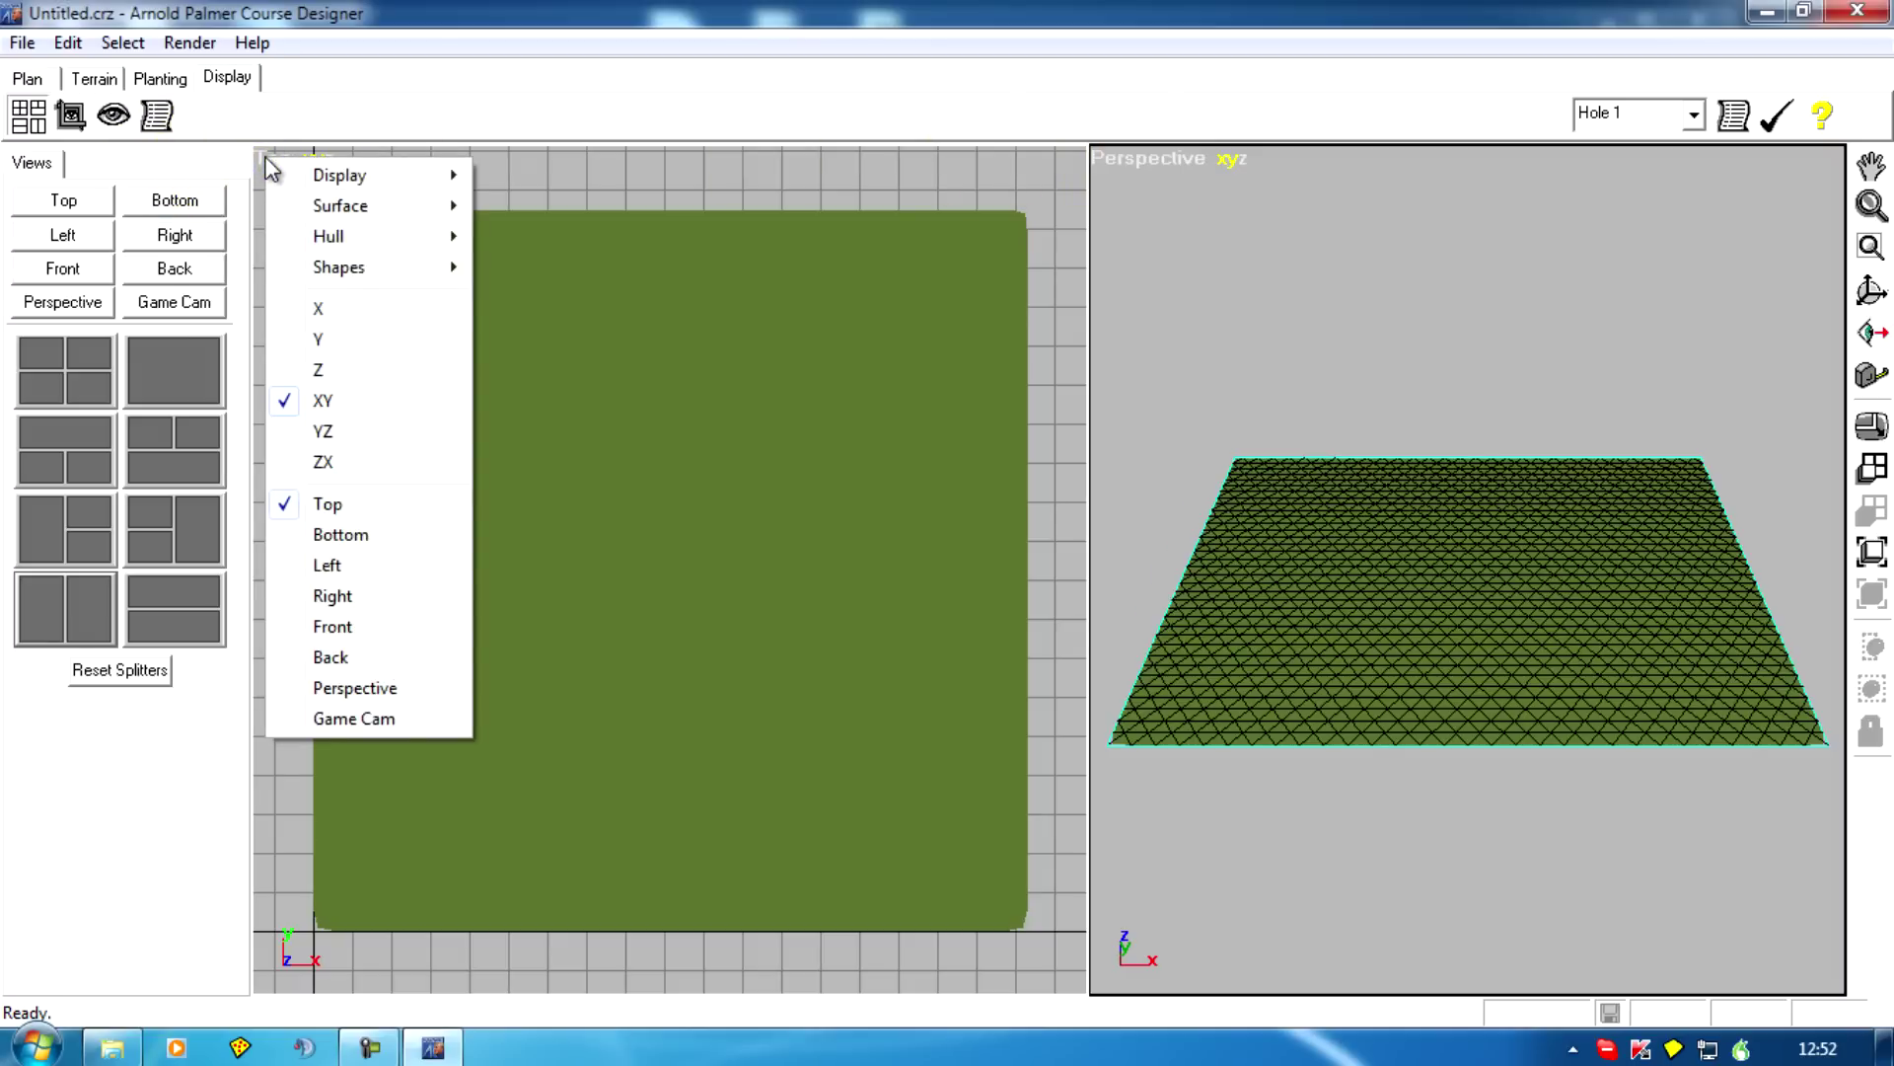
mouse_move(361, 184)
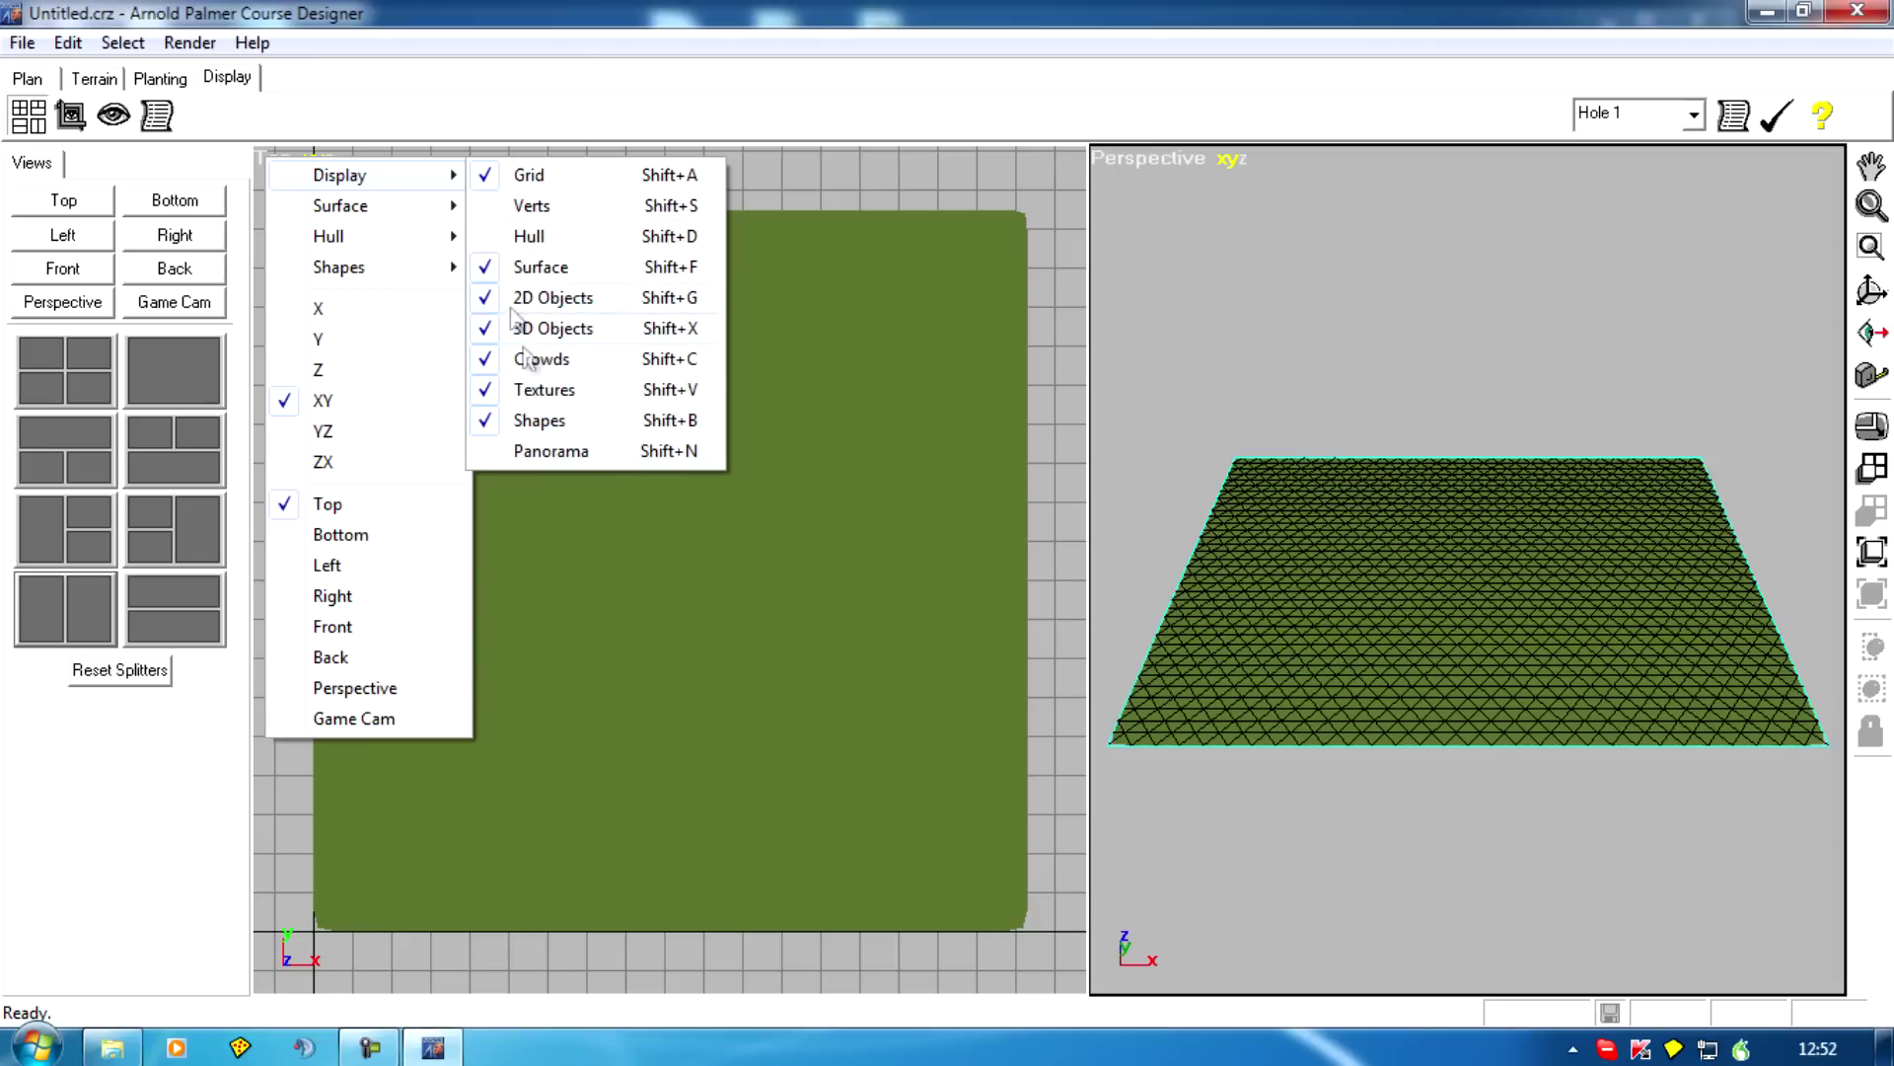
click(523, 237)
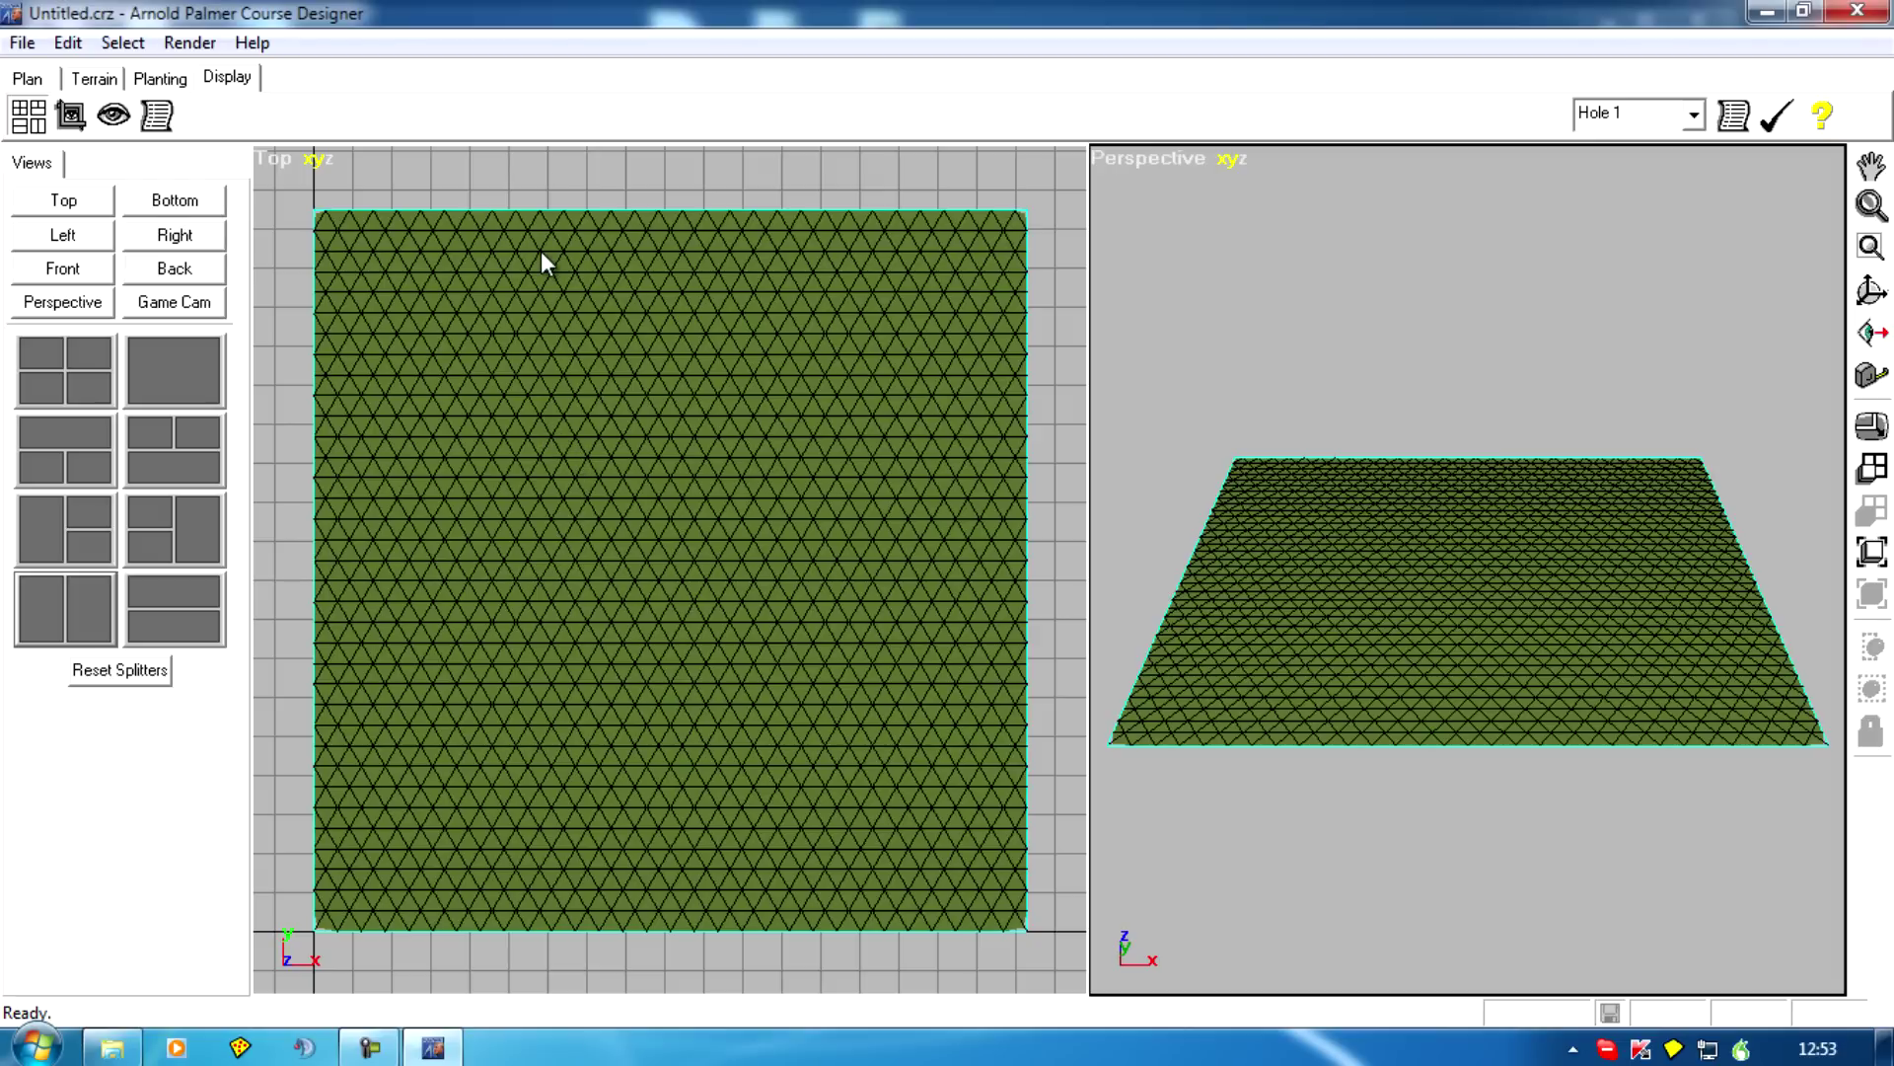
click(269, 162)
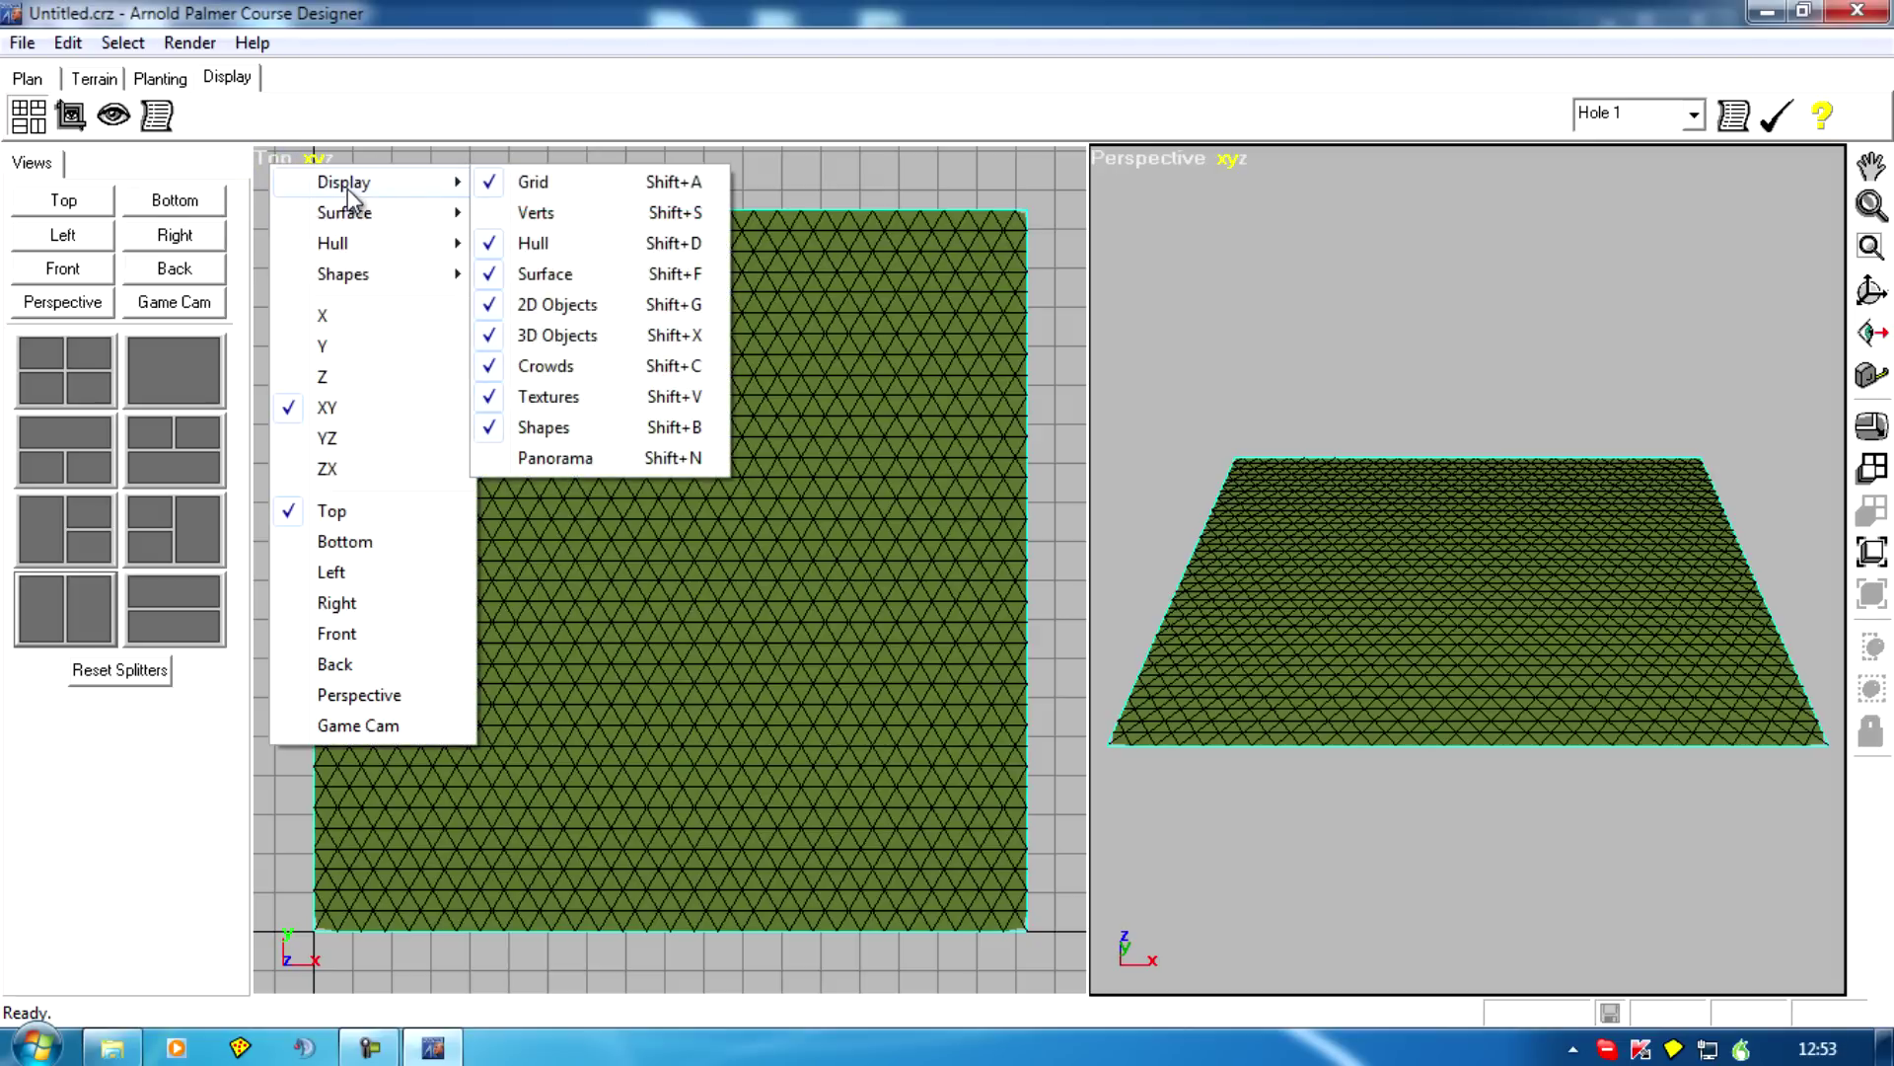
click(533, 181)
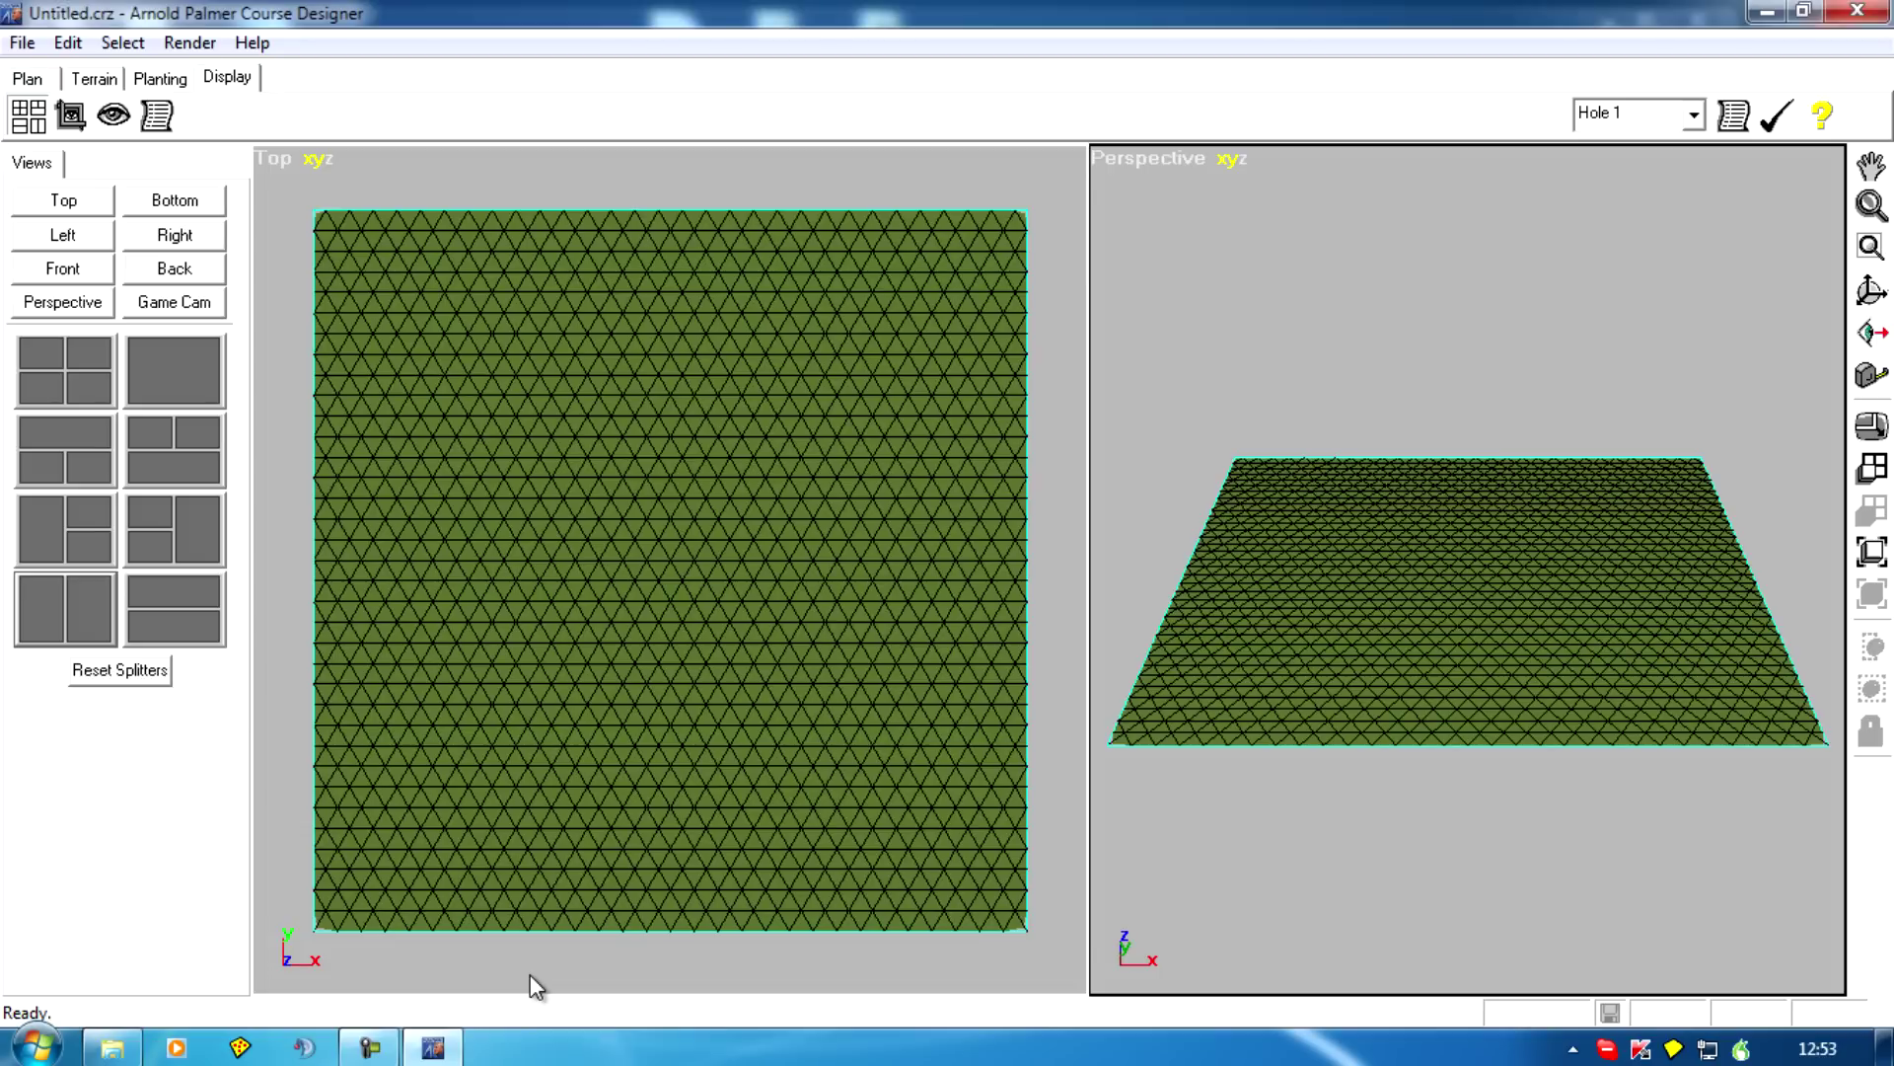
- Hide the hull in the Perspective viewport
click(1115, 160)
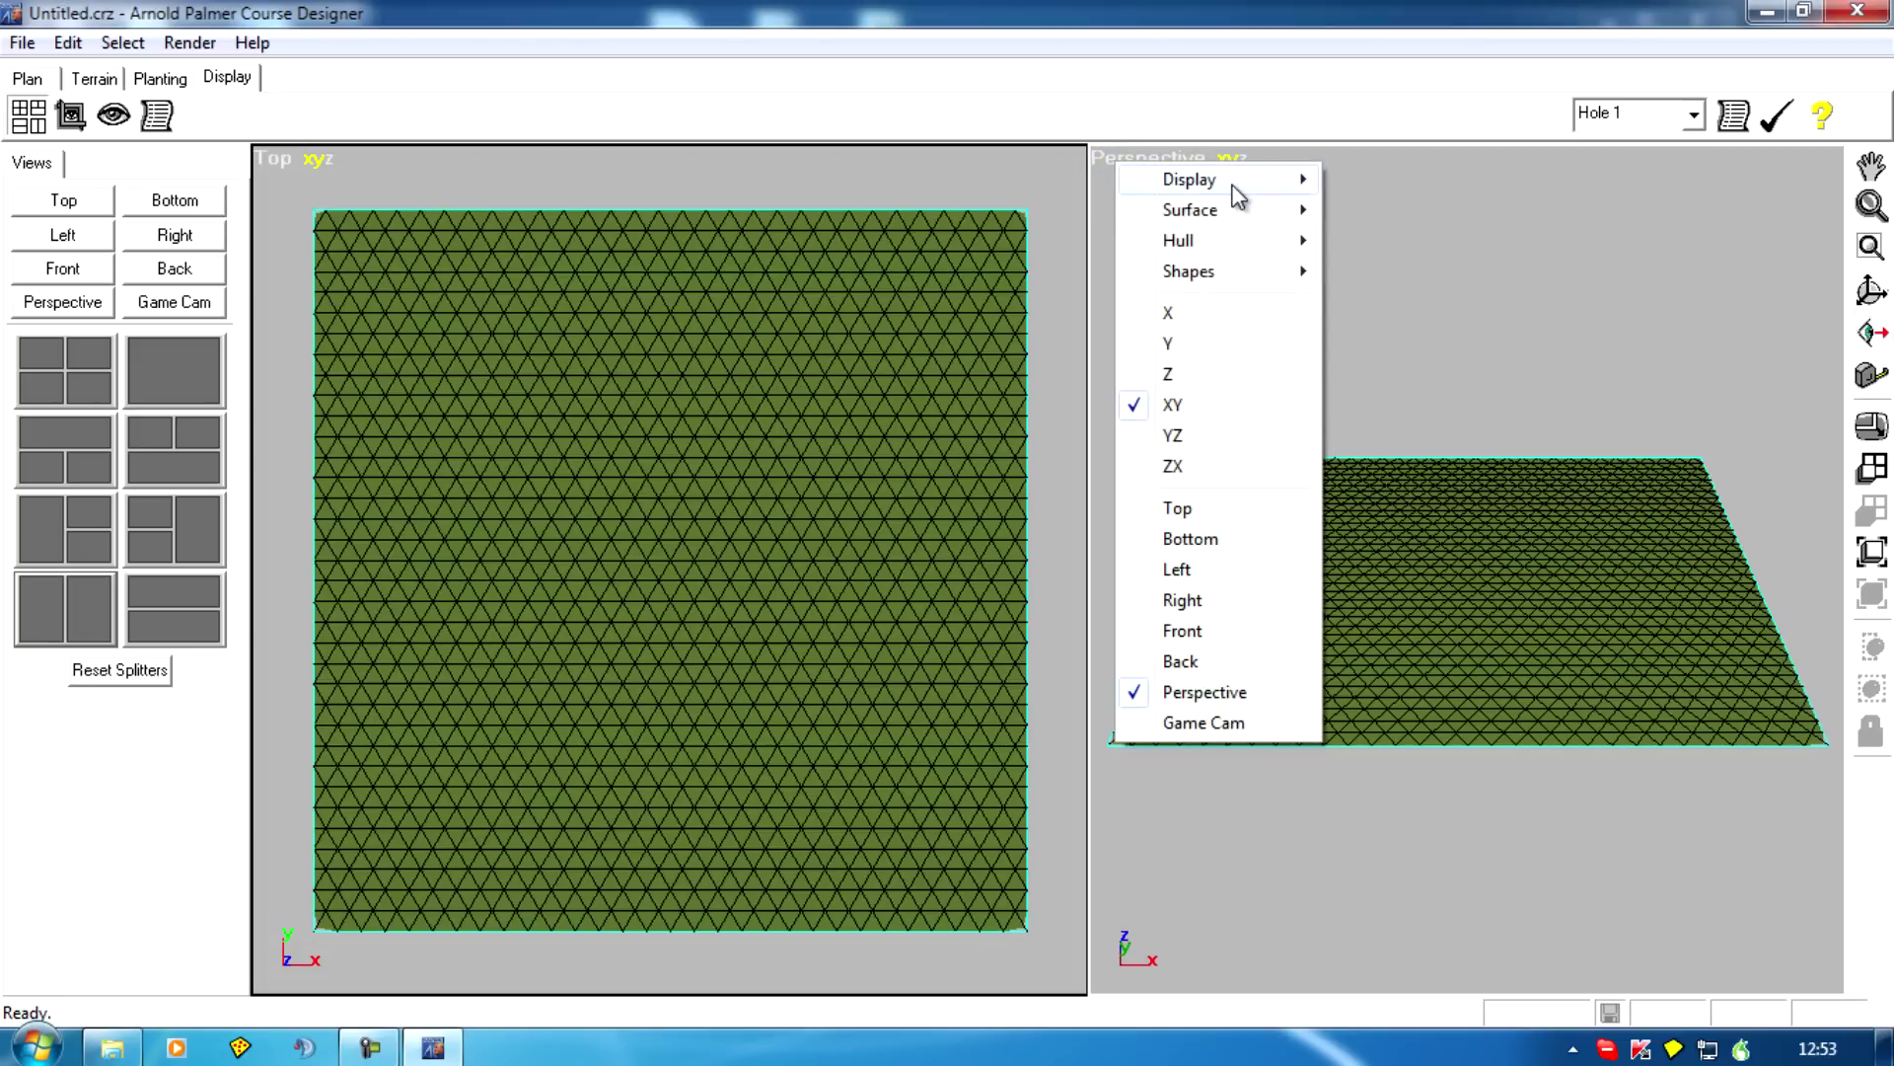
mouse_move(1233, 190)
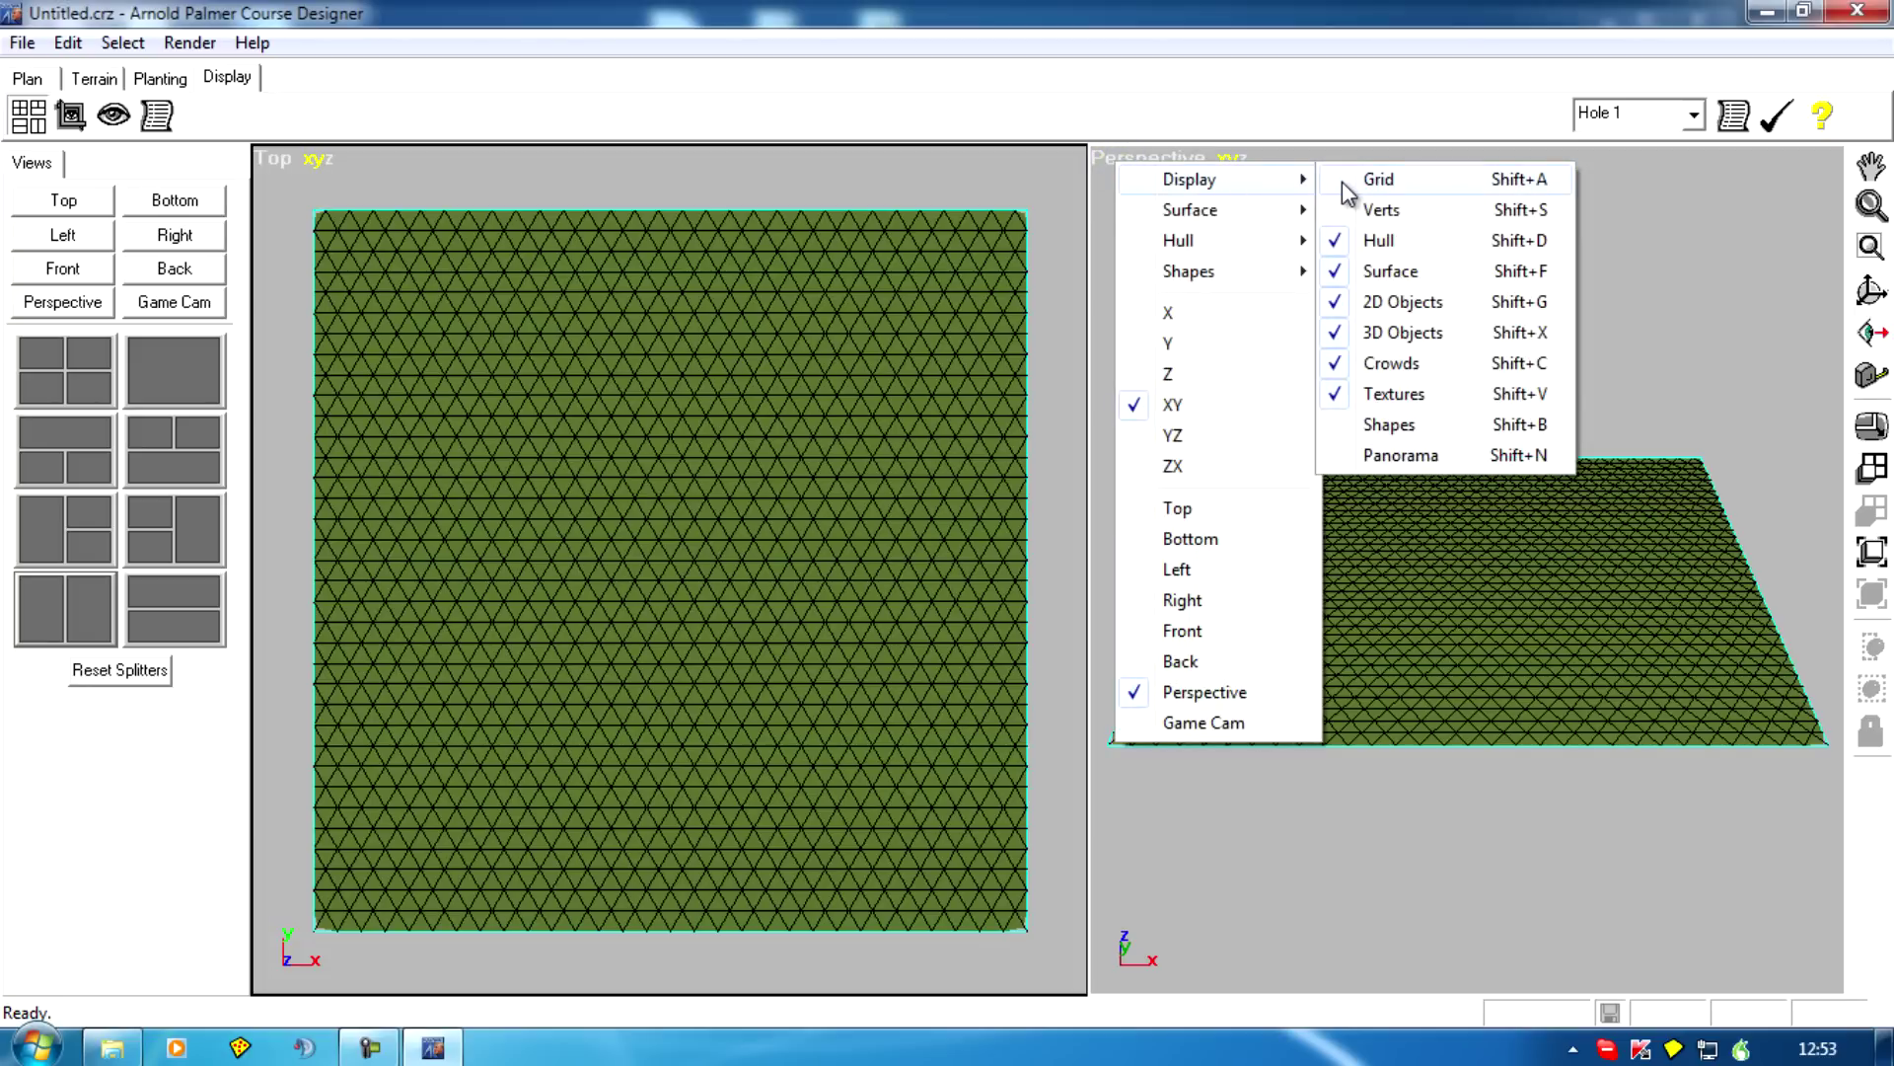
click(1380, 246)
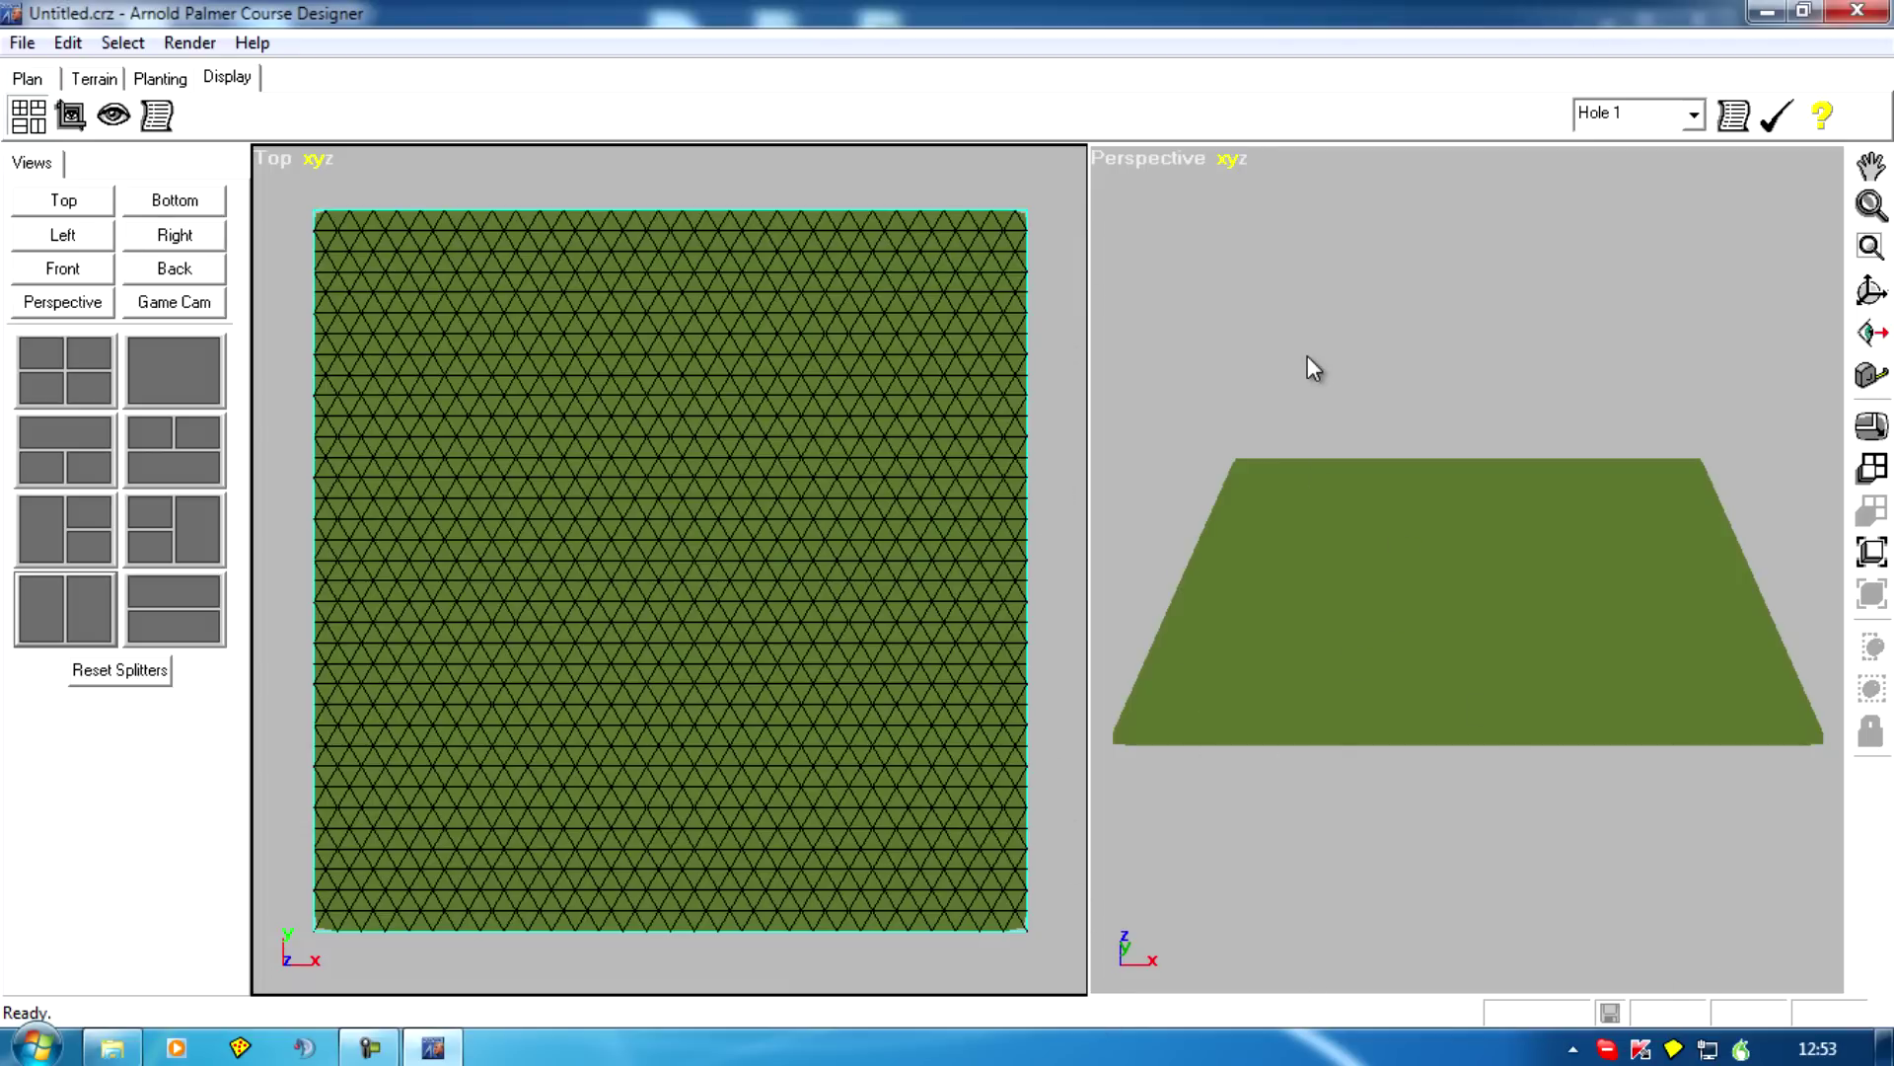
- Switch the active viewport repeatedly between Top and Perspective, finishing in the Top view
click(683, 445)
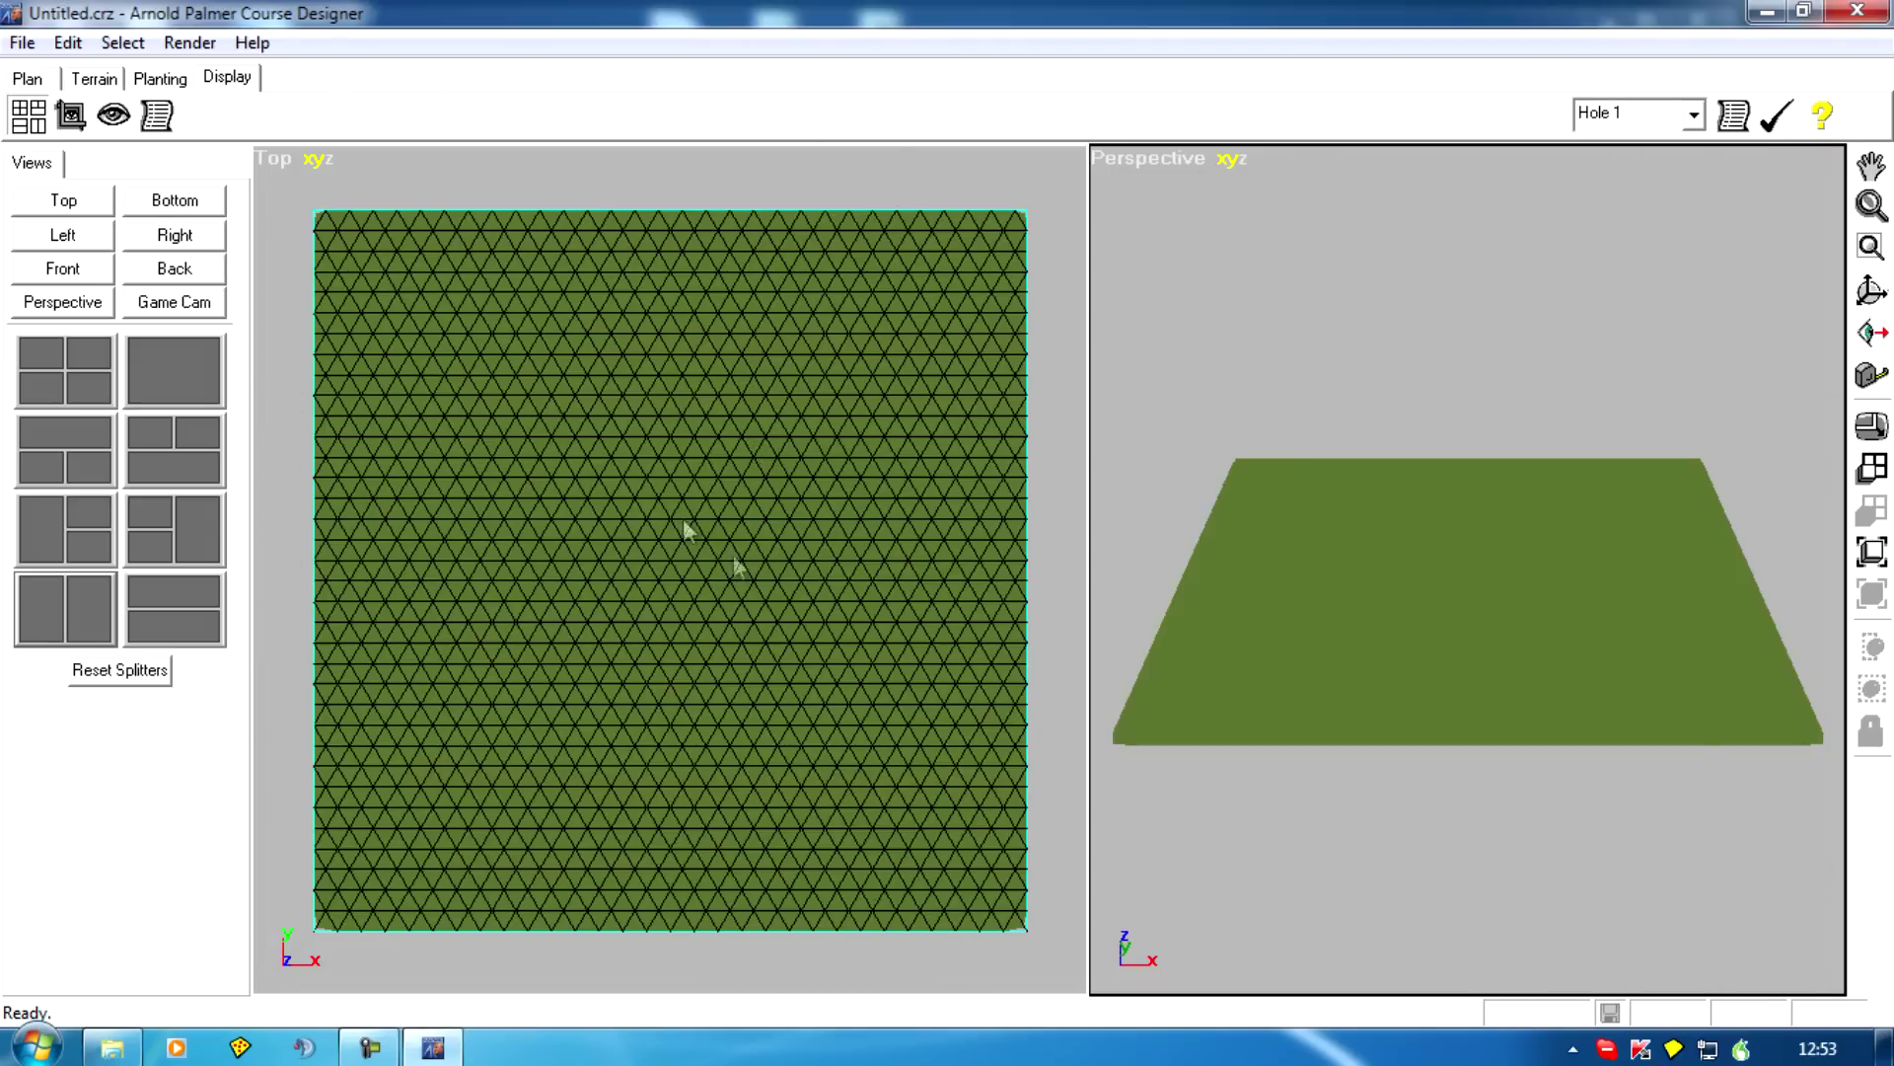
click(1417, 388)
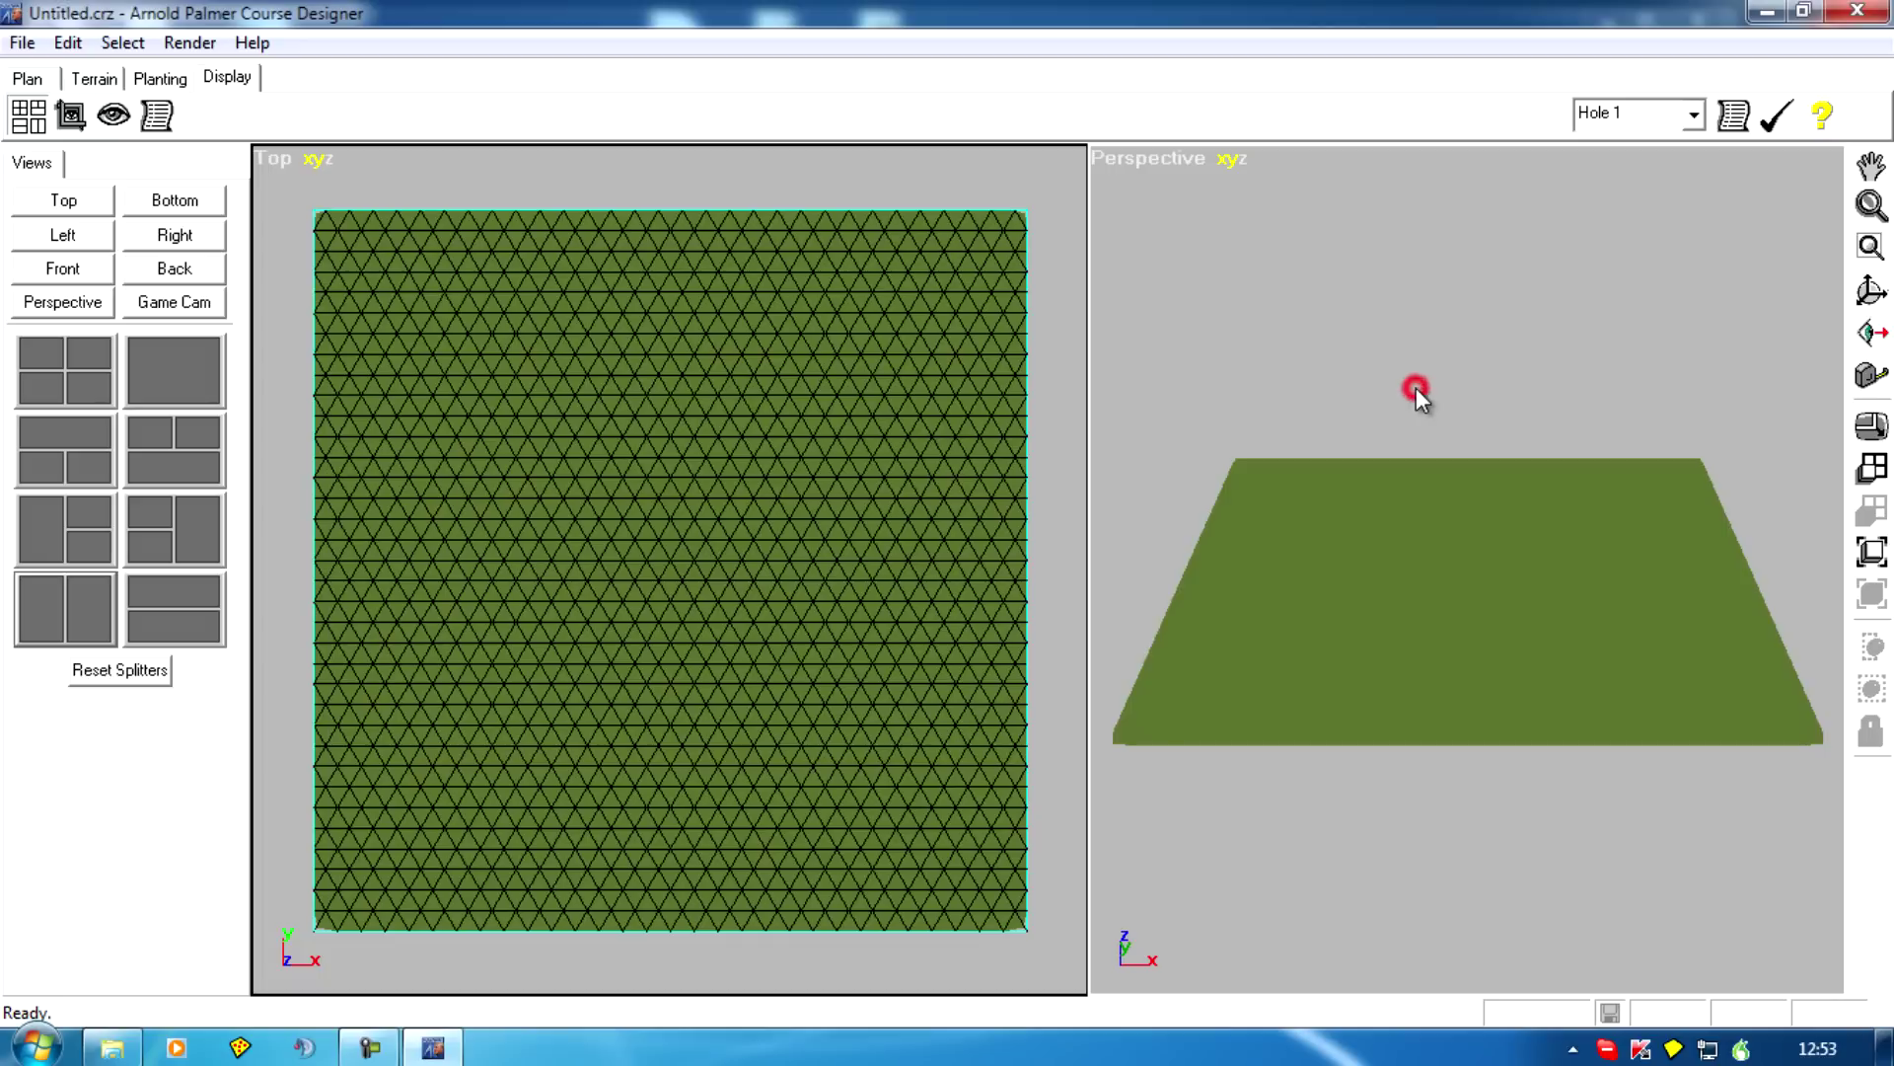
click(499, 416)
click(1343, 447)
click(975, 466)
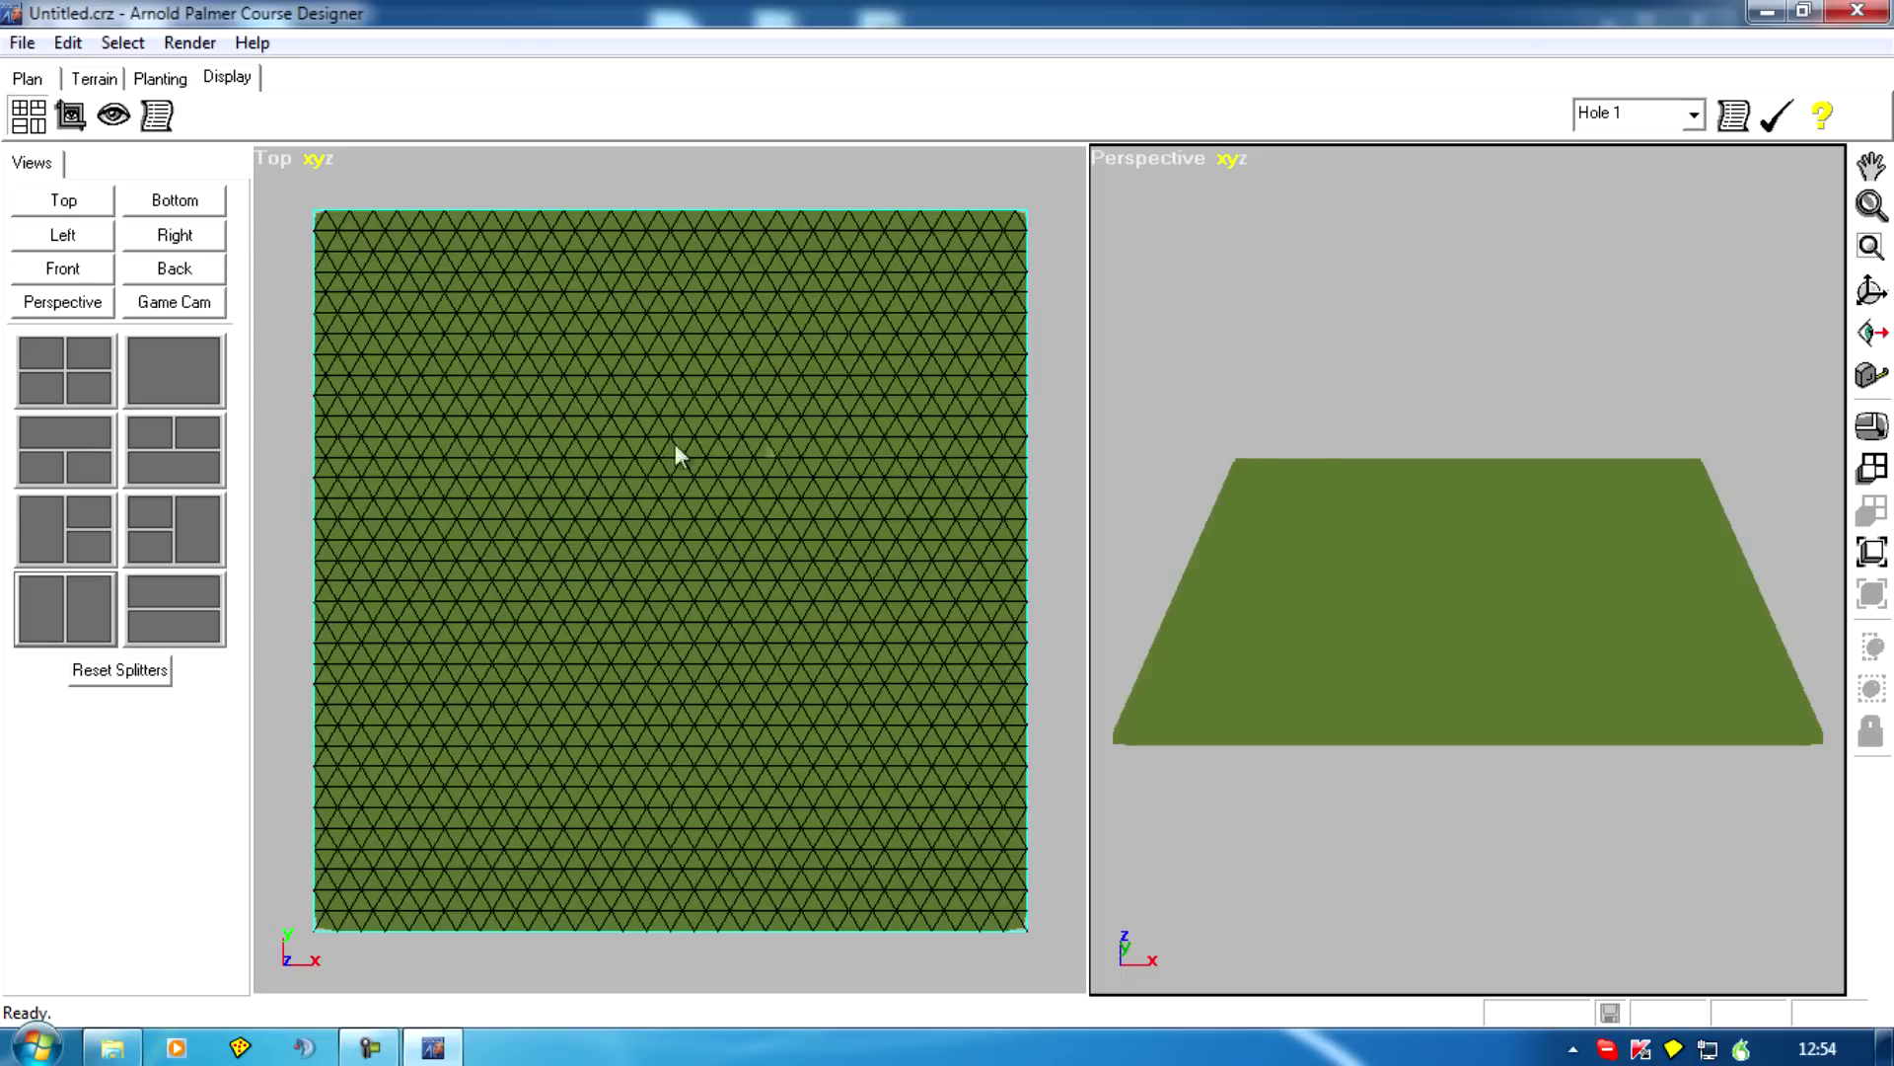
click(1422, 381)
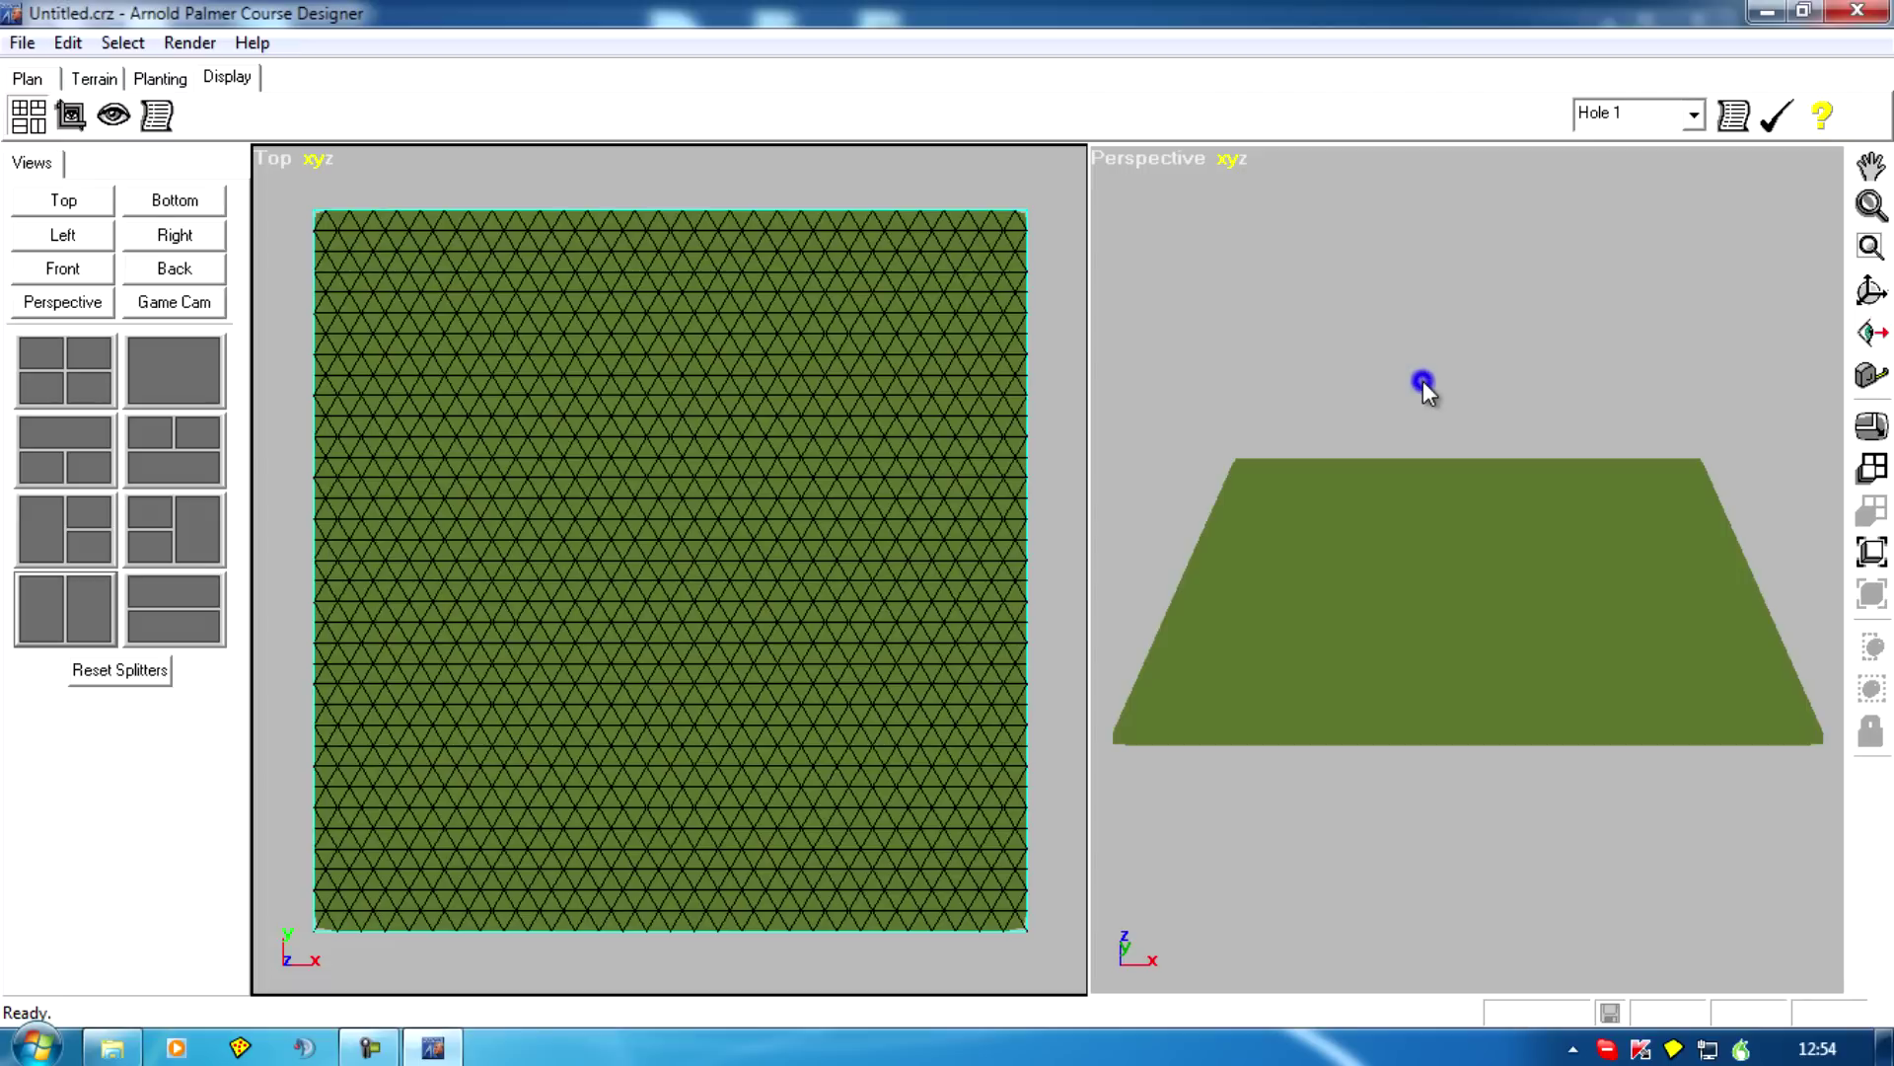
click(666, 394)
click(1447, 360)
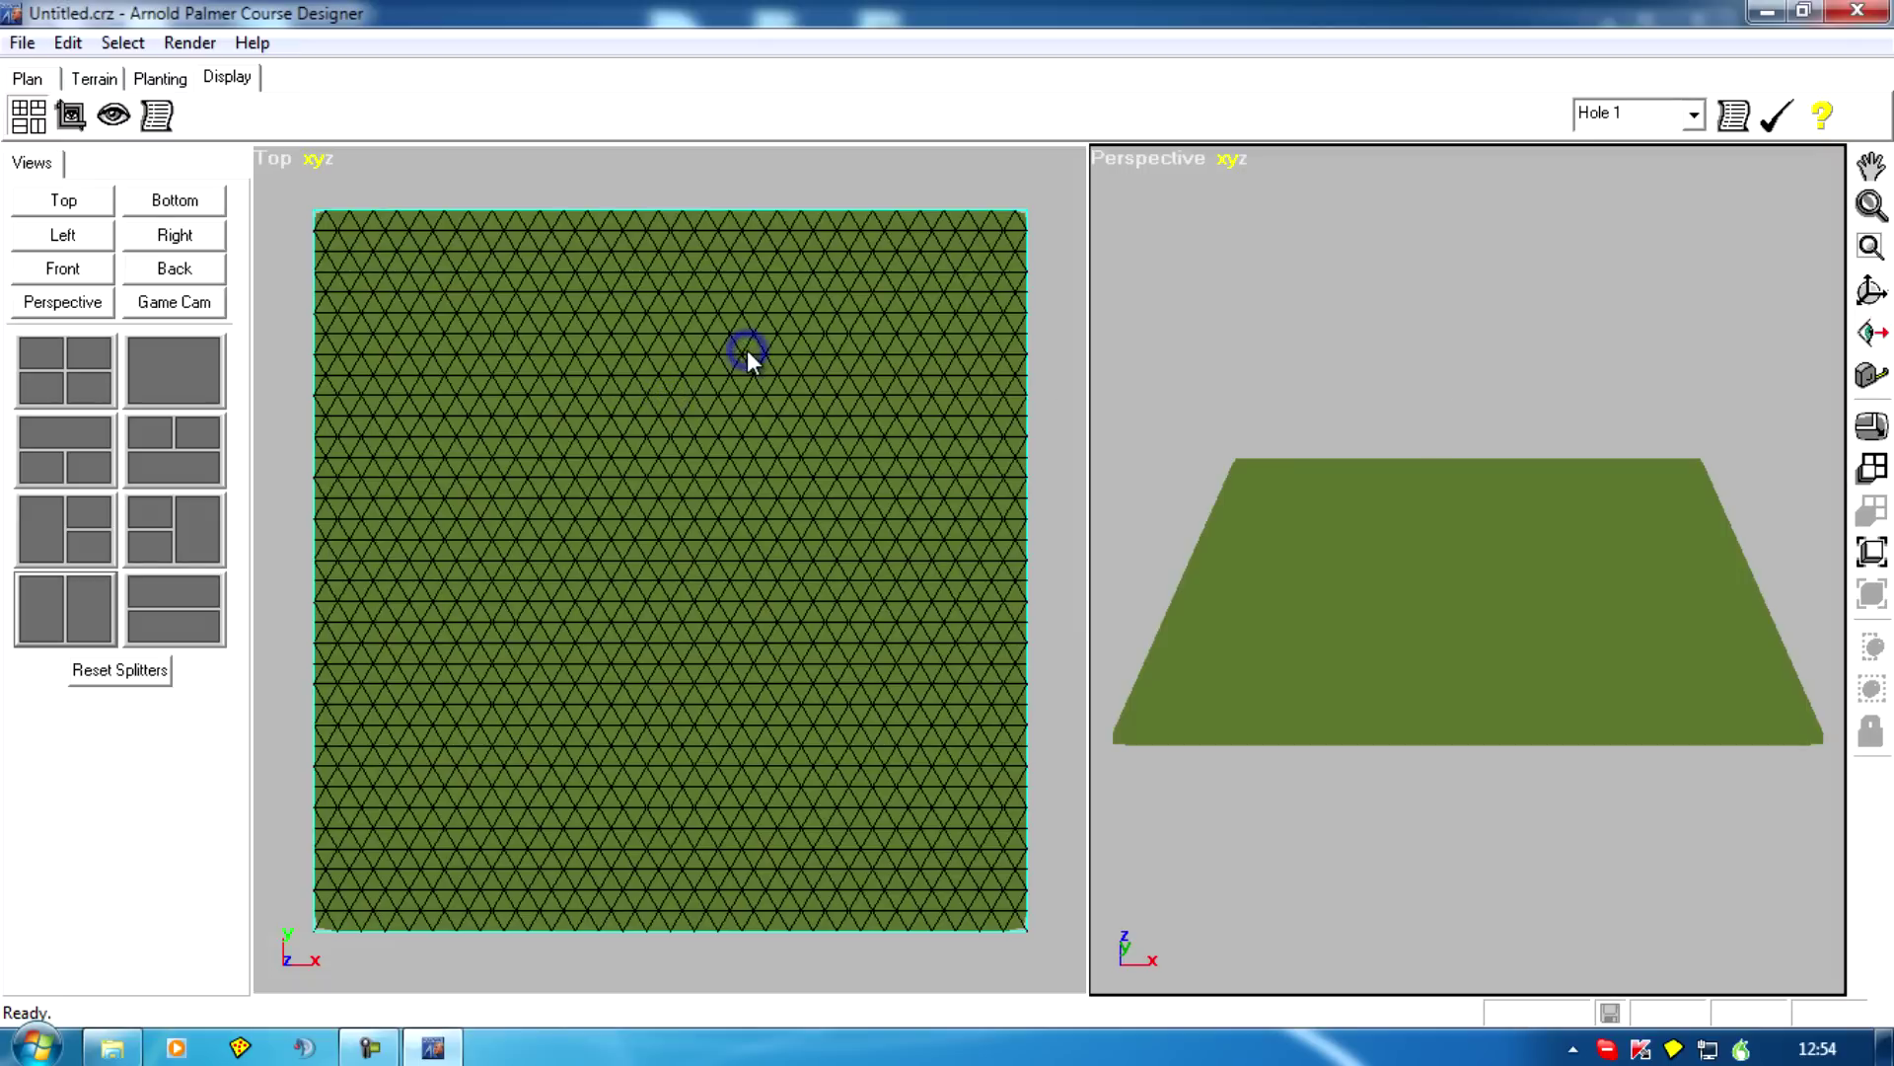
click(1388, 322)
click(683, 406)
click(1247, 404)
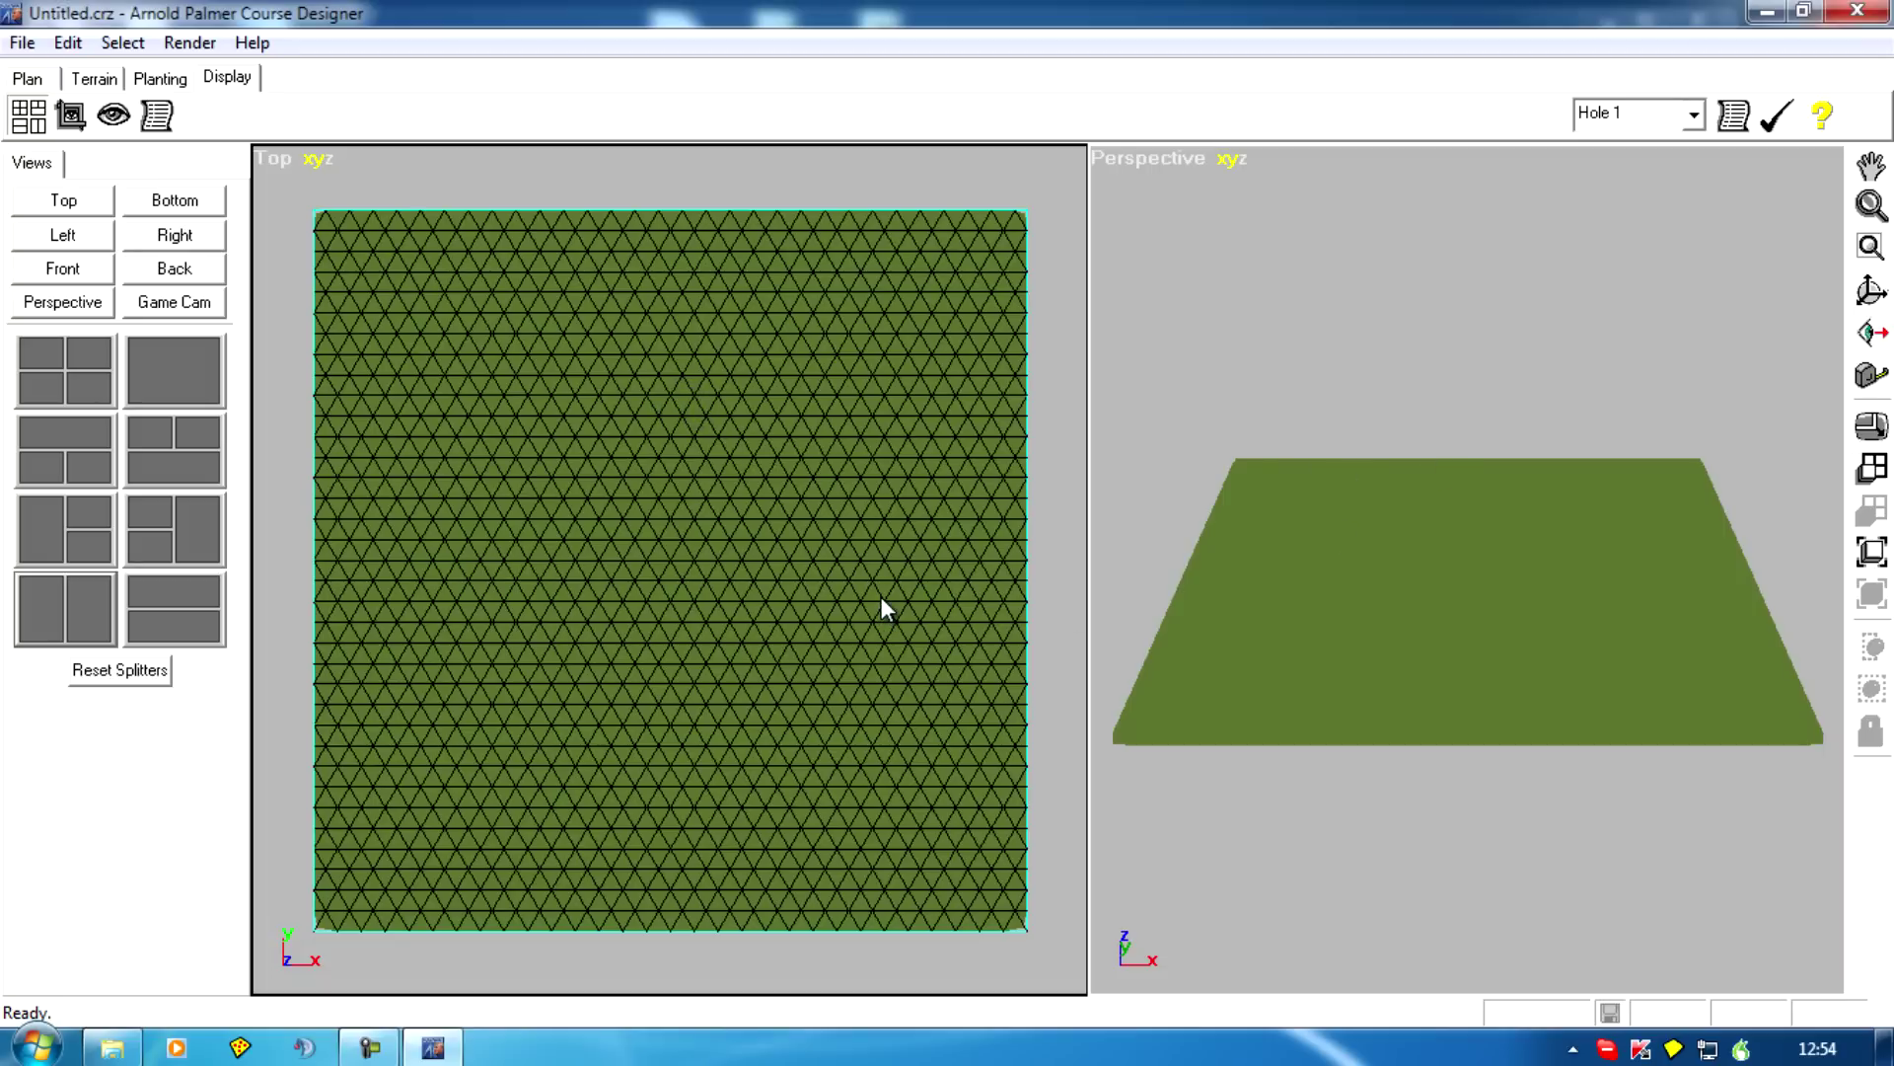
click(651, 430)
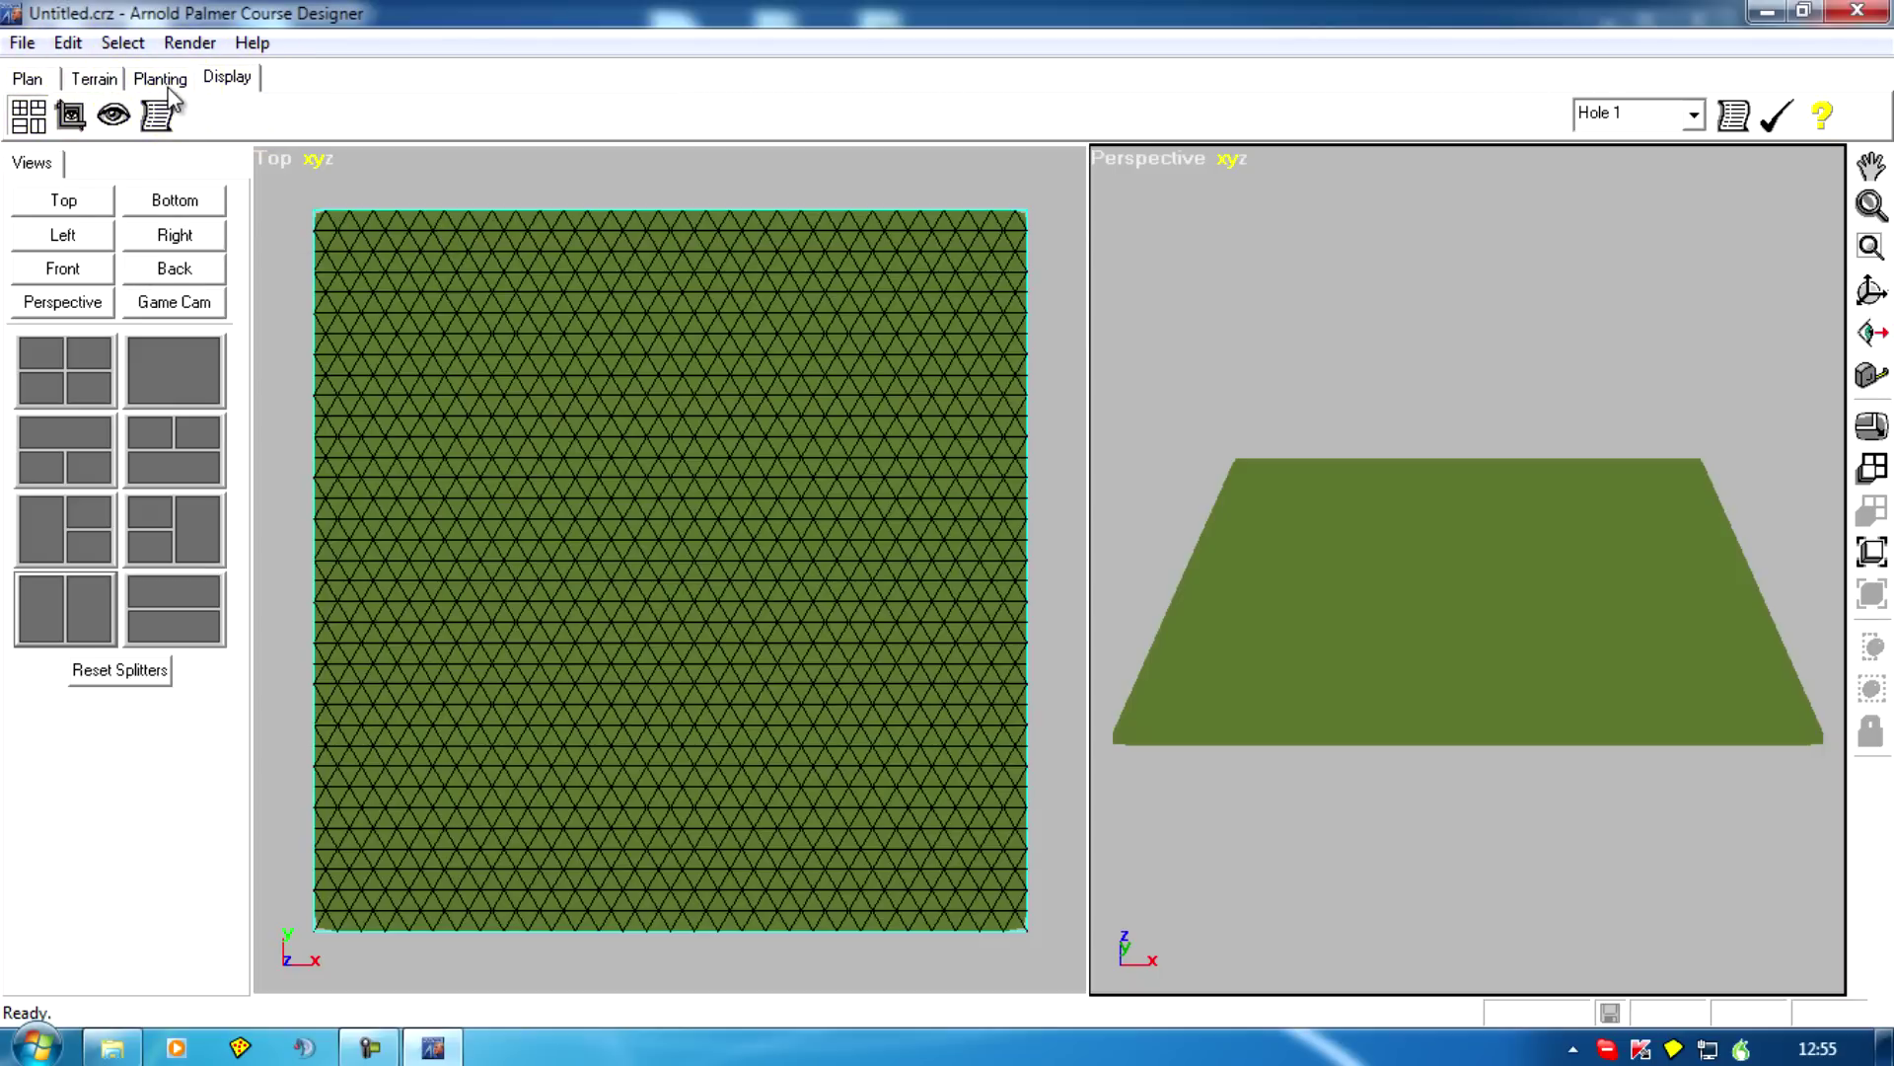
- Look through the Plan, Terrain and Planting tool sets, and return to the Display tools
click(28, 79)
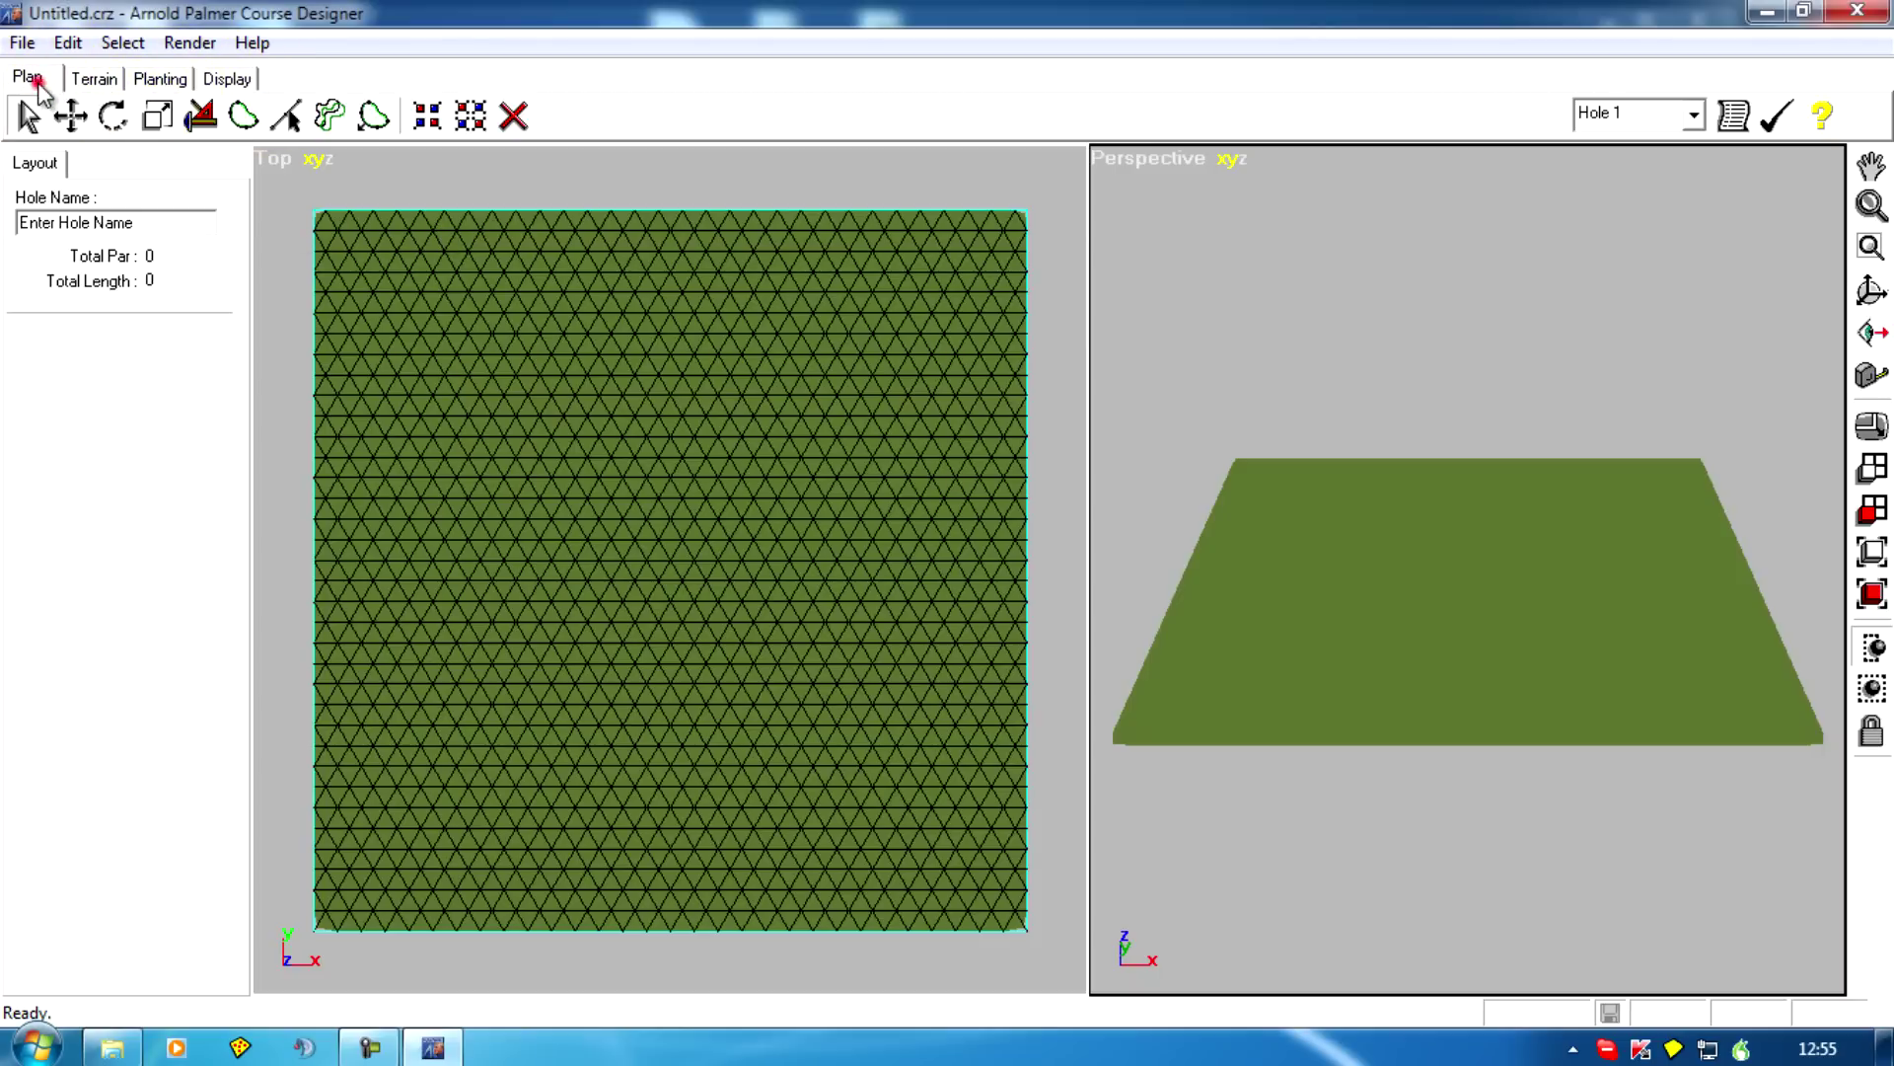
click(94, 79)
click(160, 78)
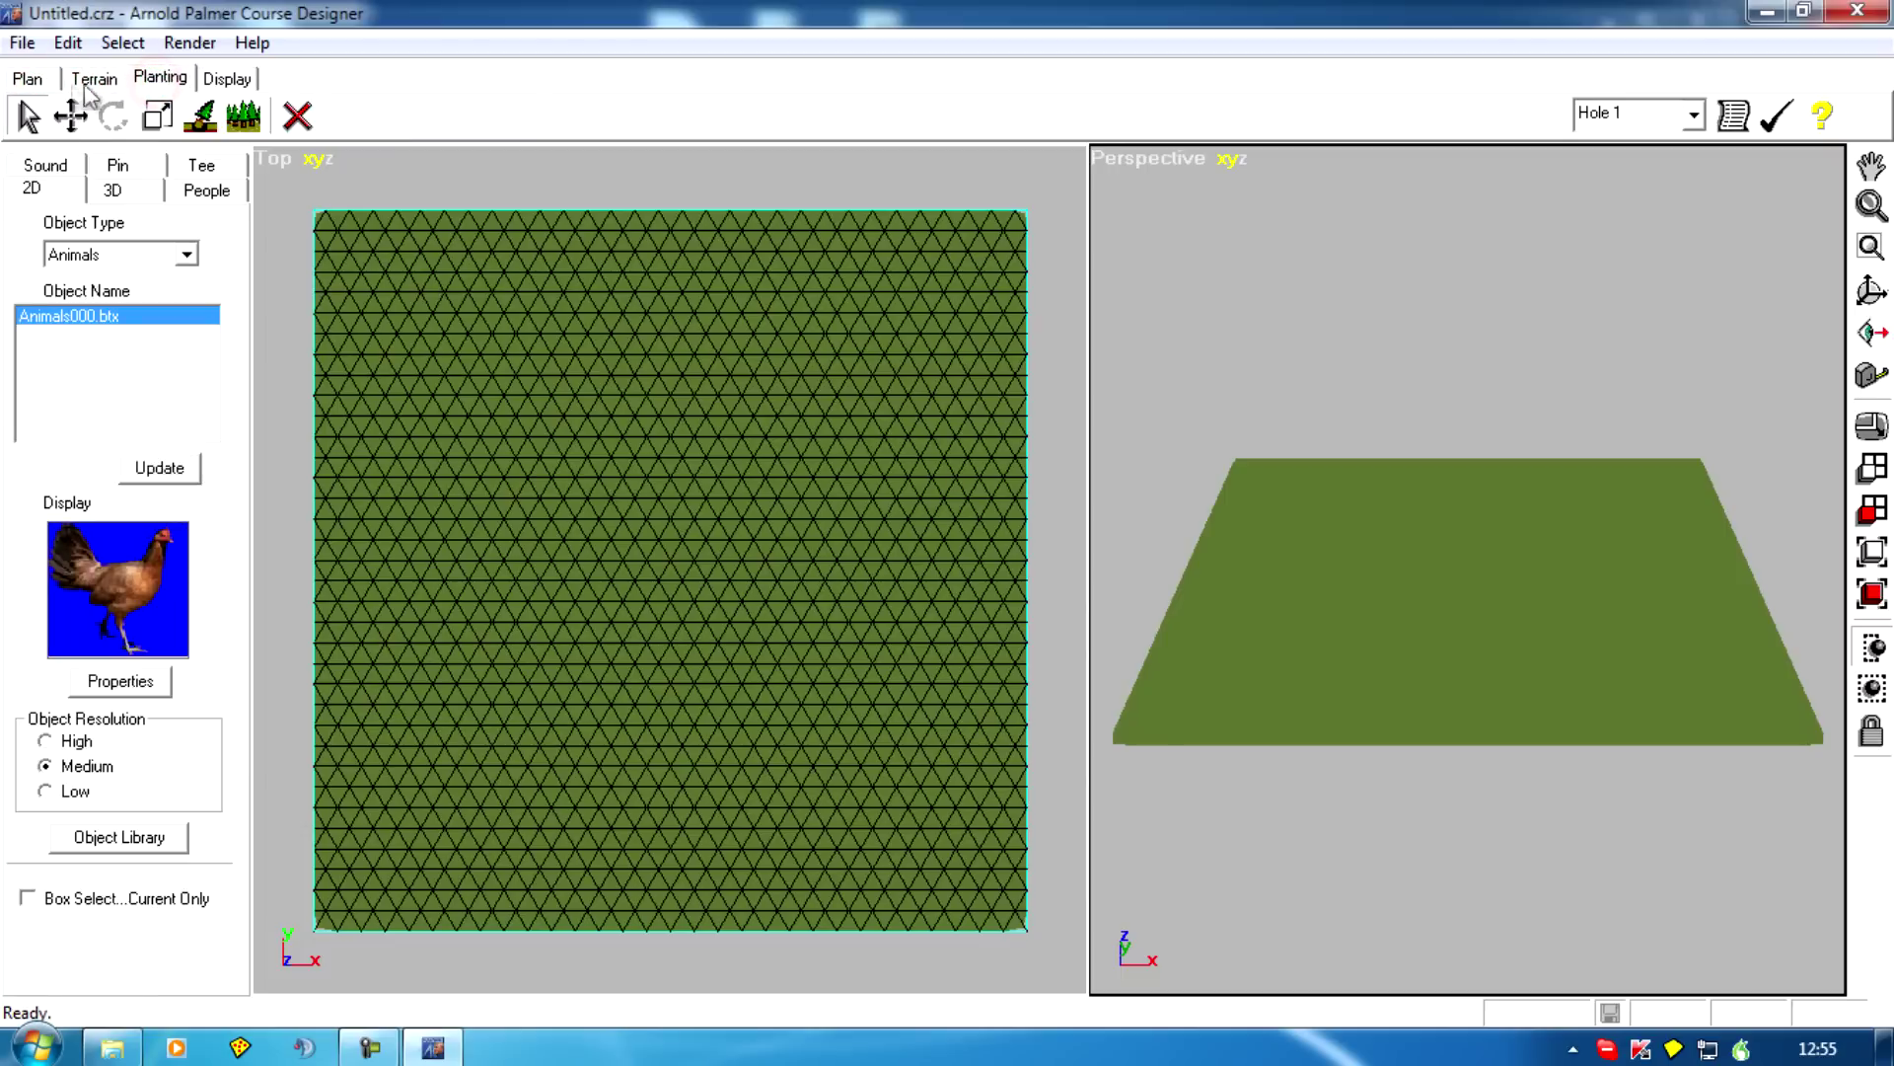
click(29, 79)
click(90, 81)
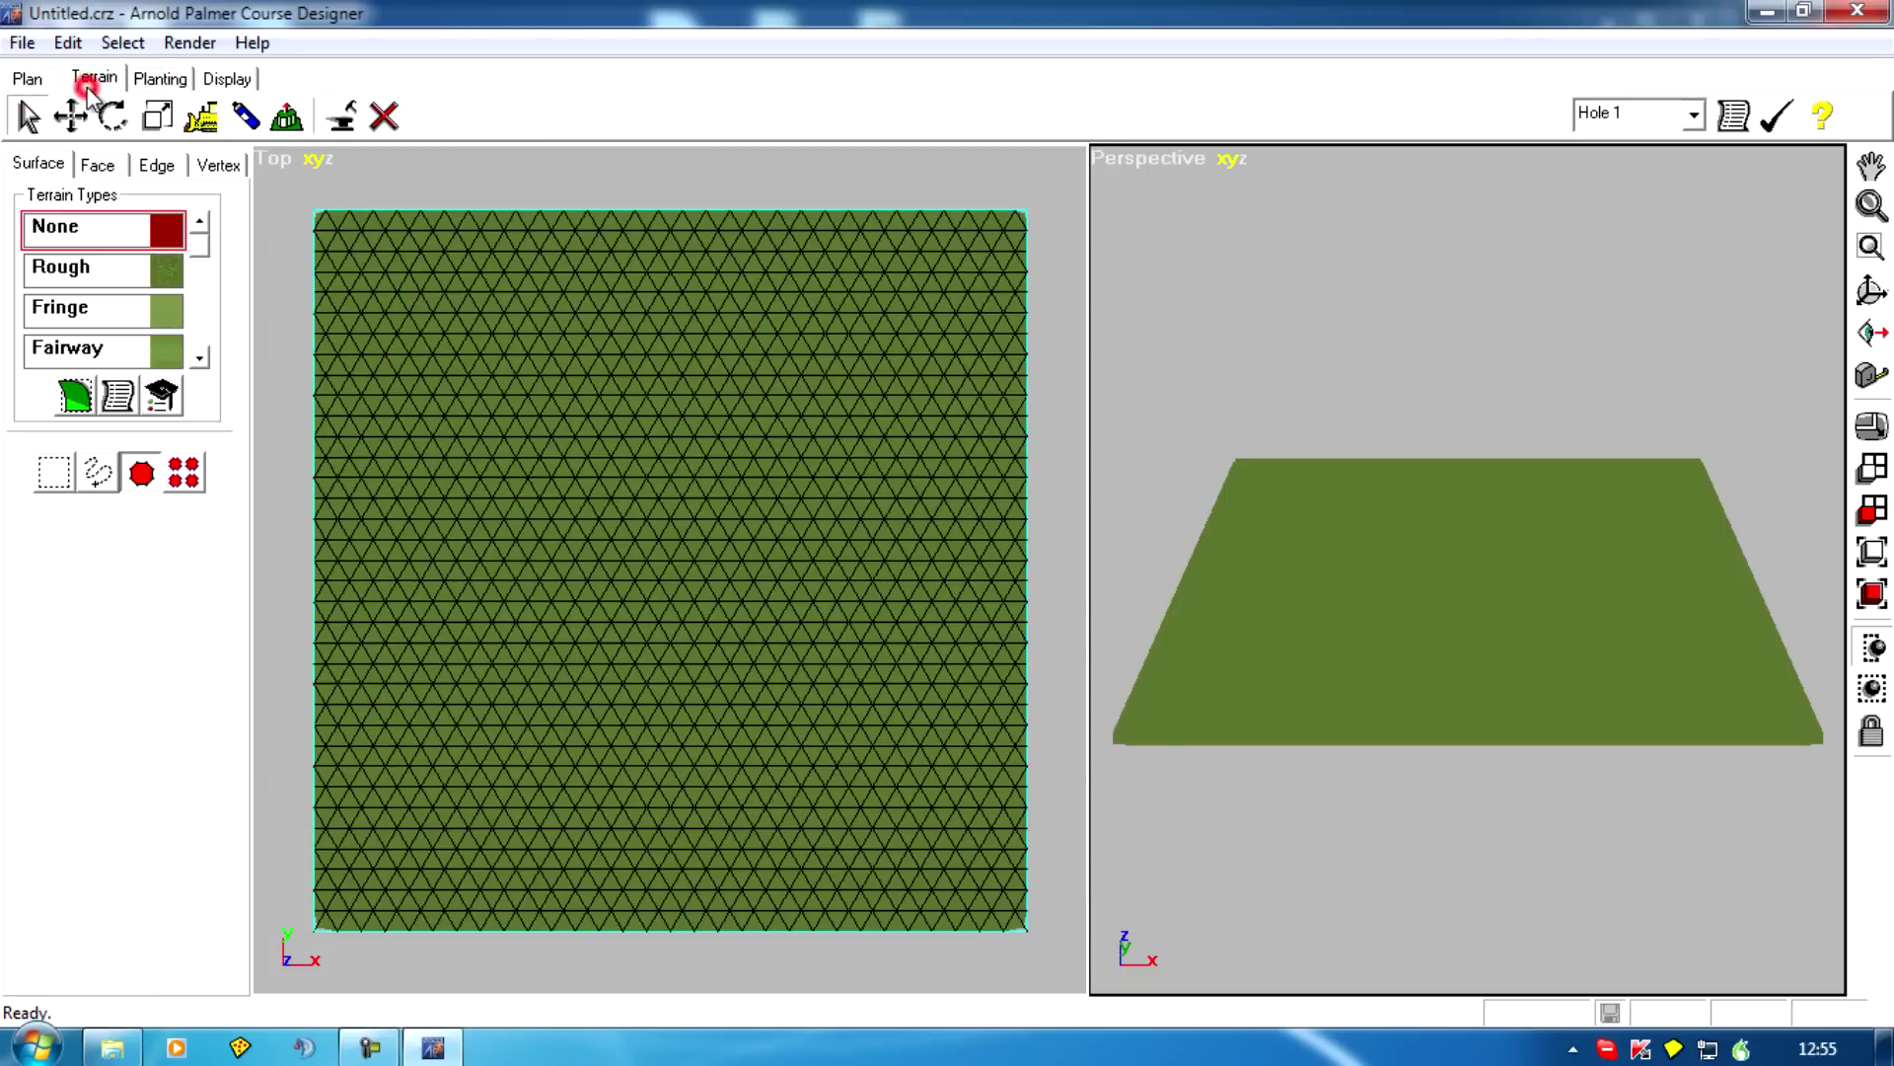
click(160, 79)
click(93, 79)
click(30, 79)
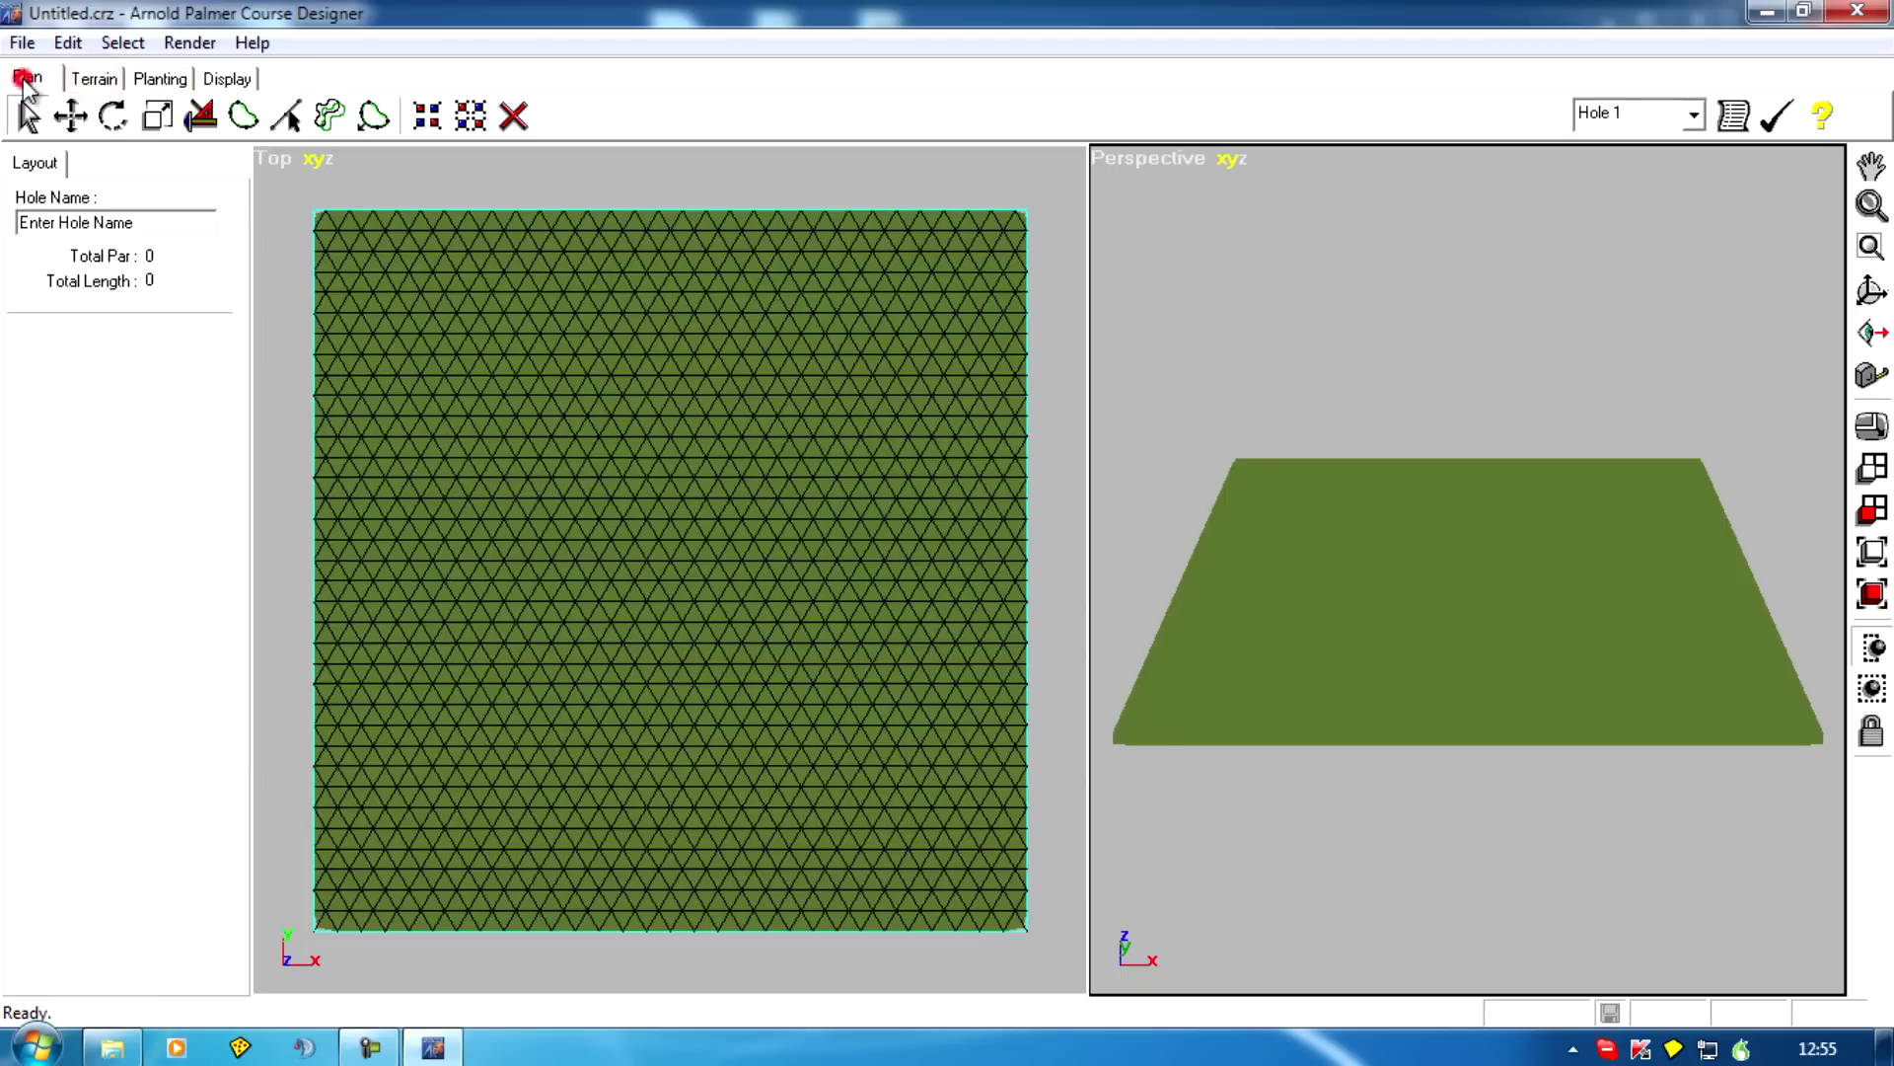
click(99, 81)
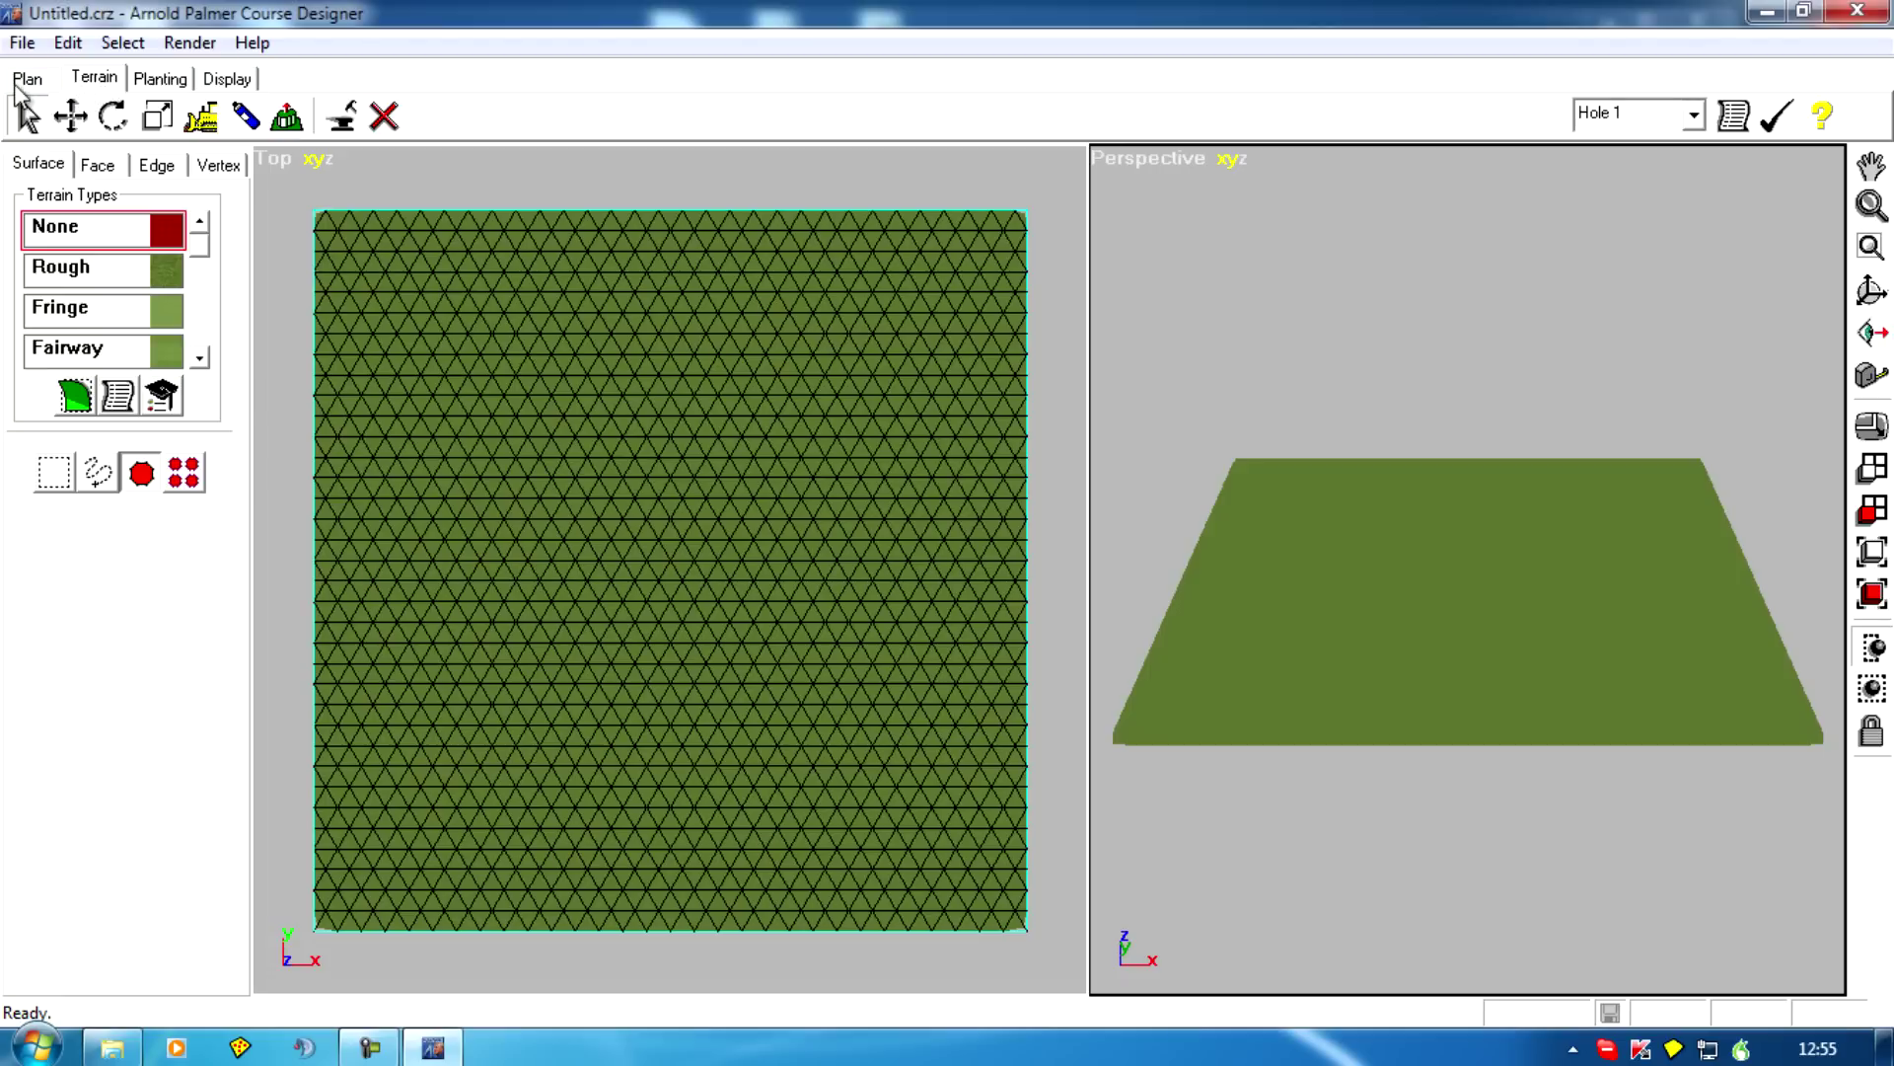
click(243, 81)
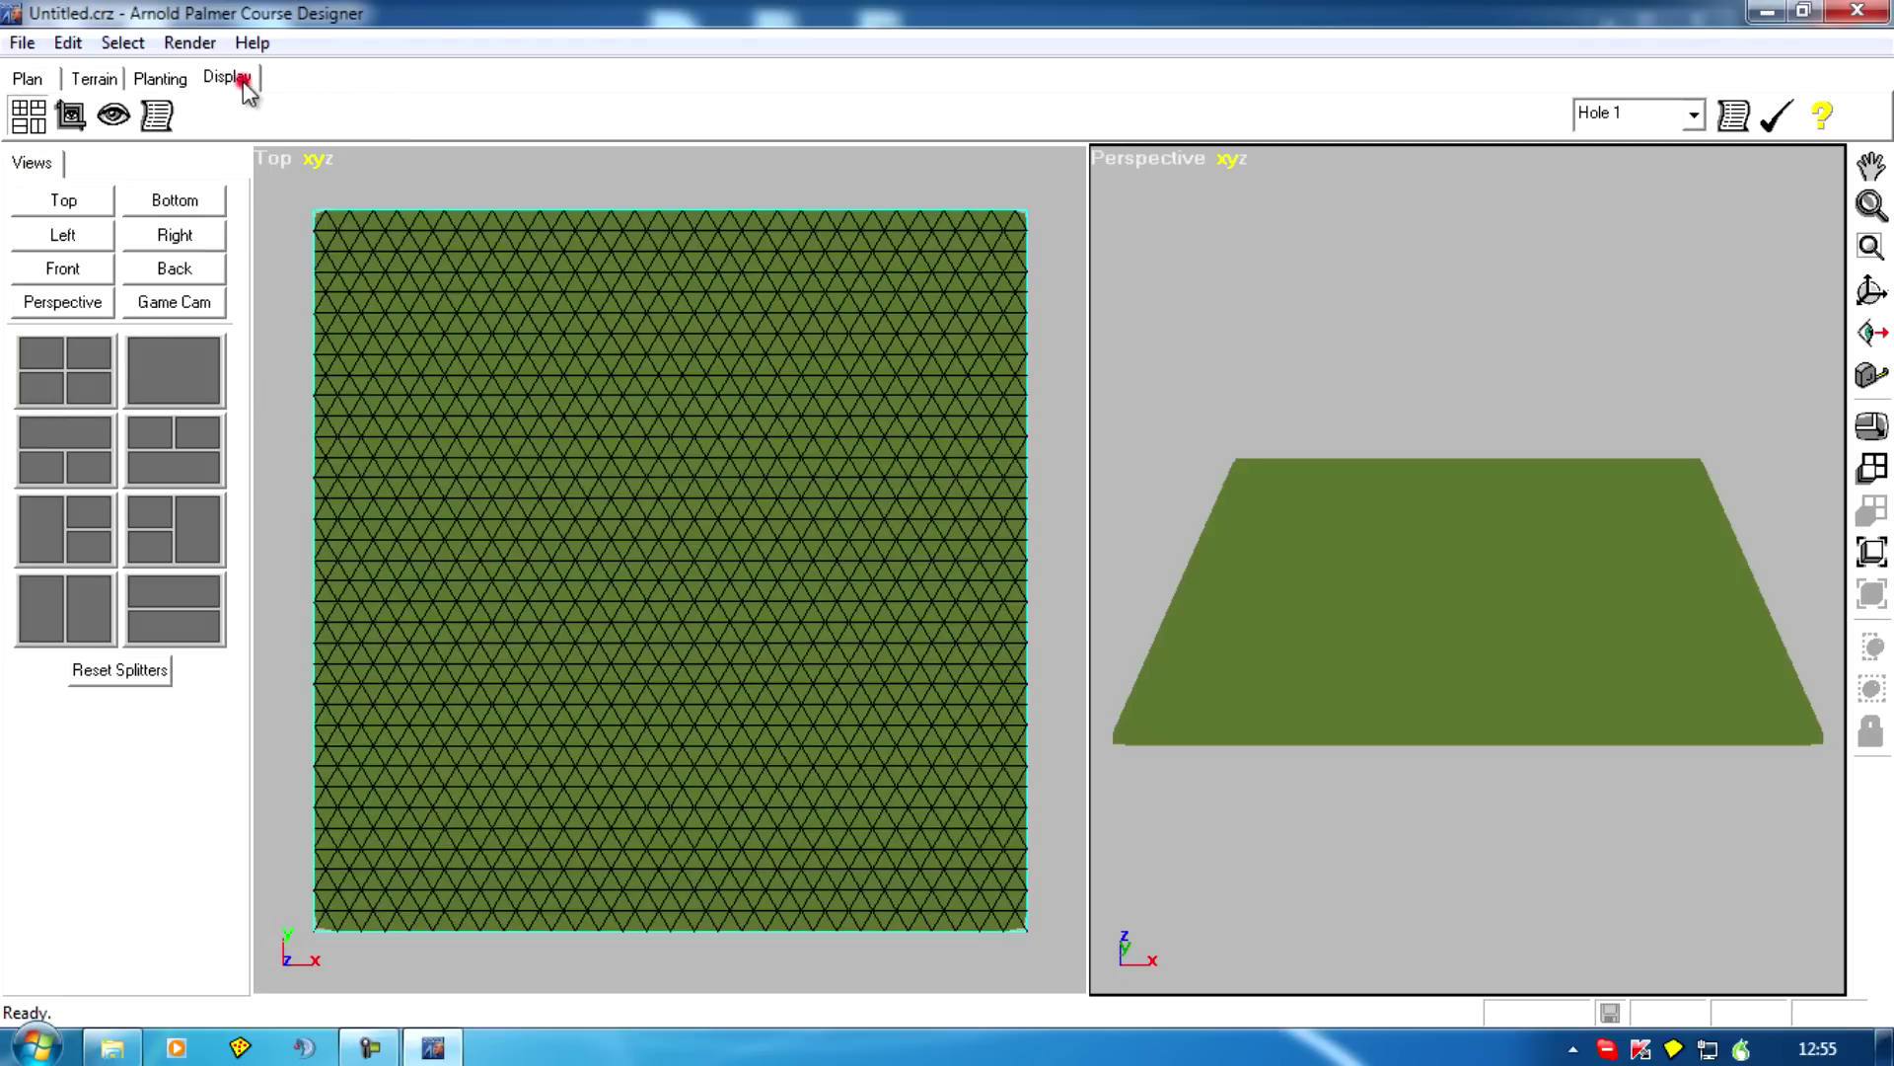
- Bring up the Plan tools and hide the crowds in the Top viewport
click(29, 78)
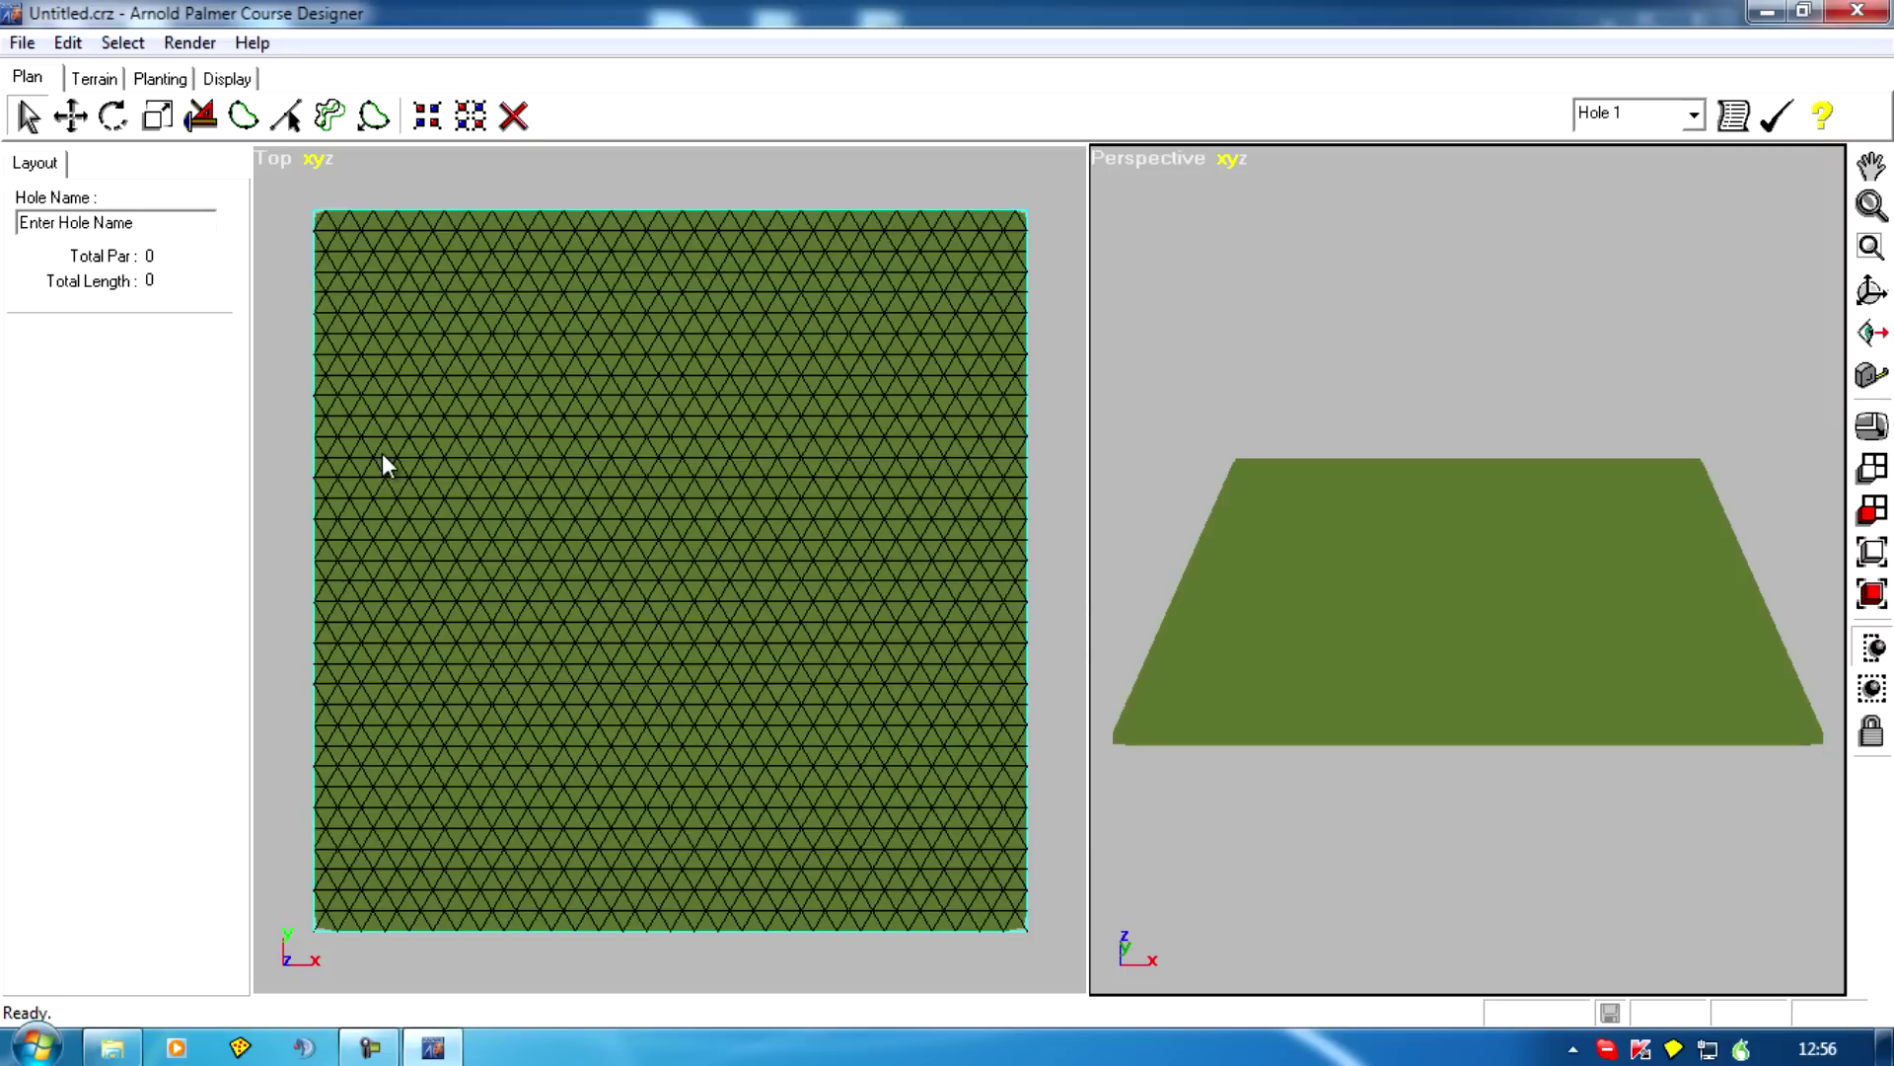
click(267, 159)
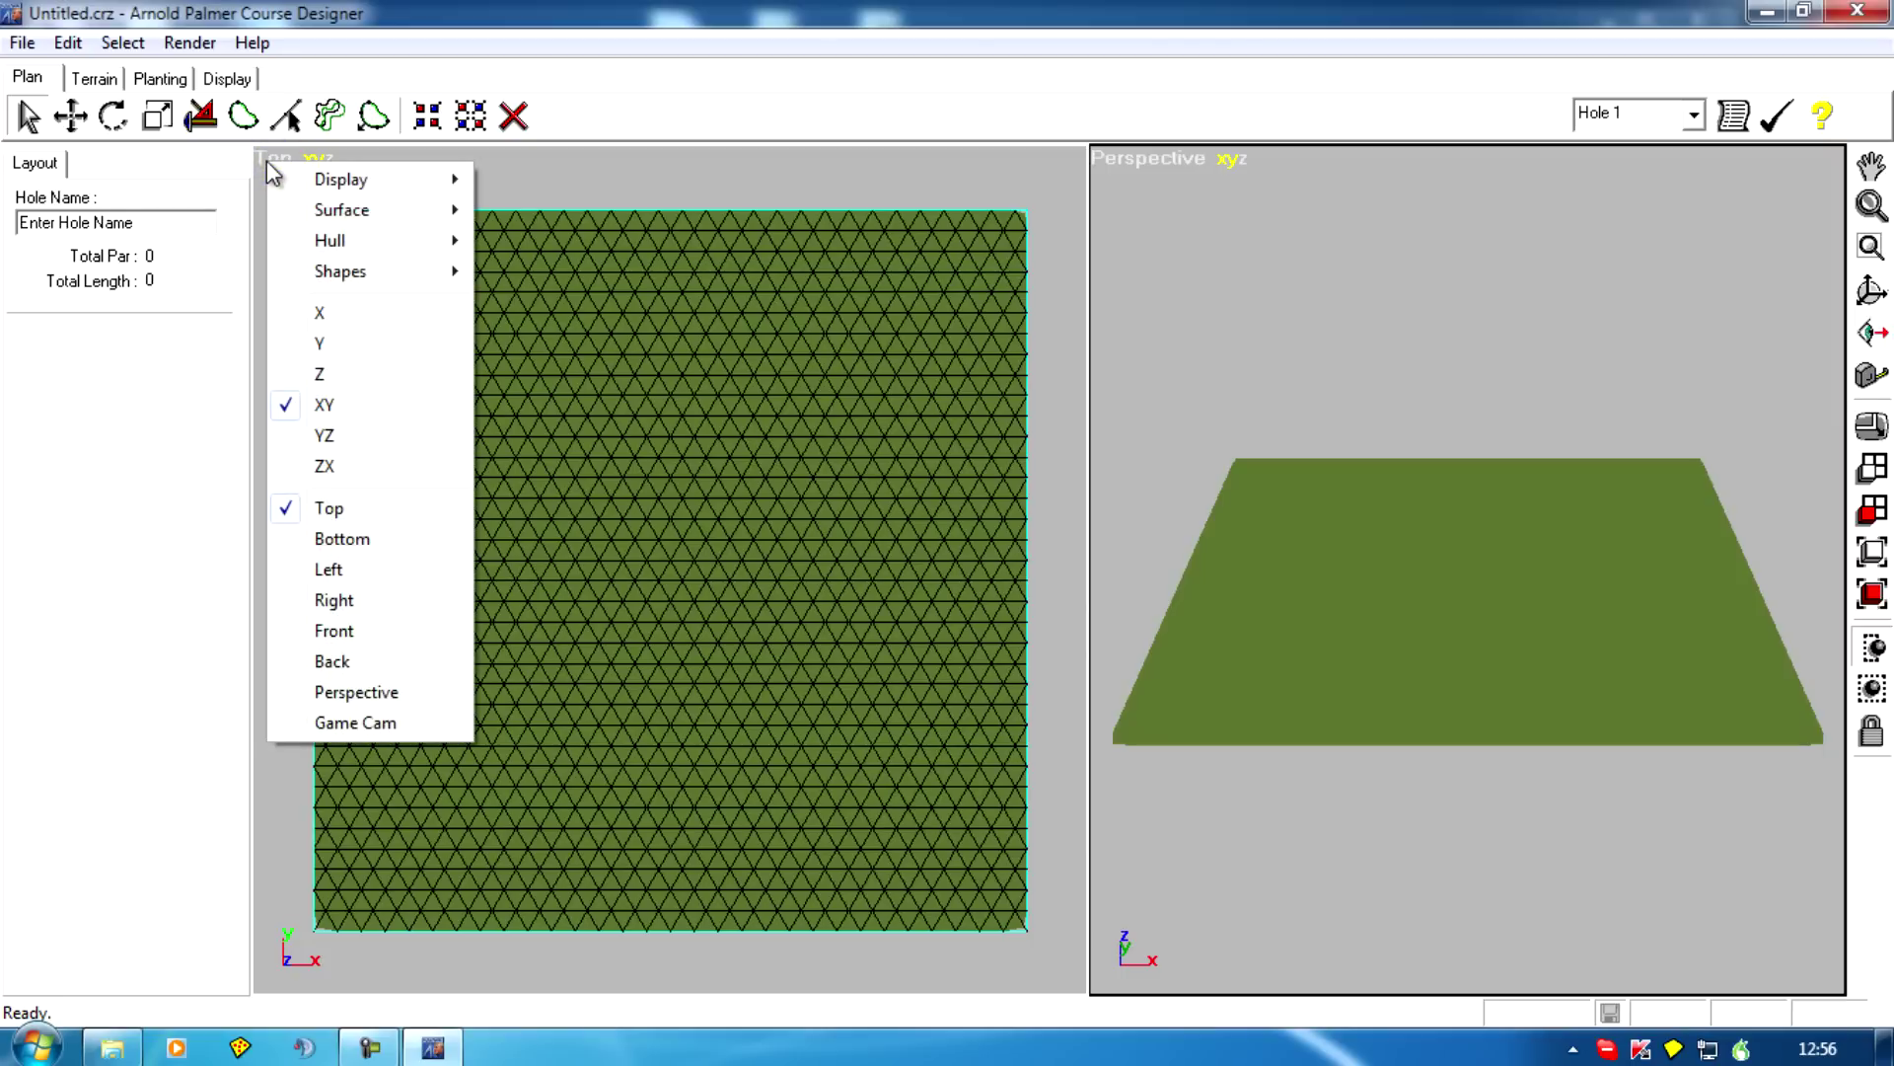
mouse_move(335, 187)
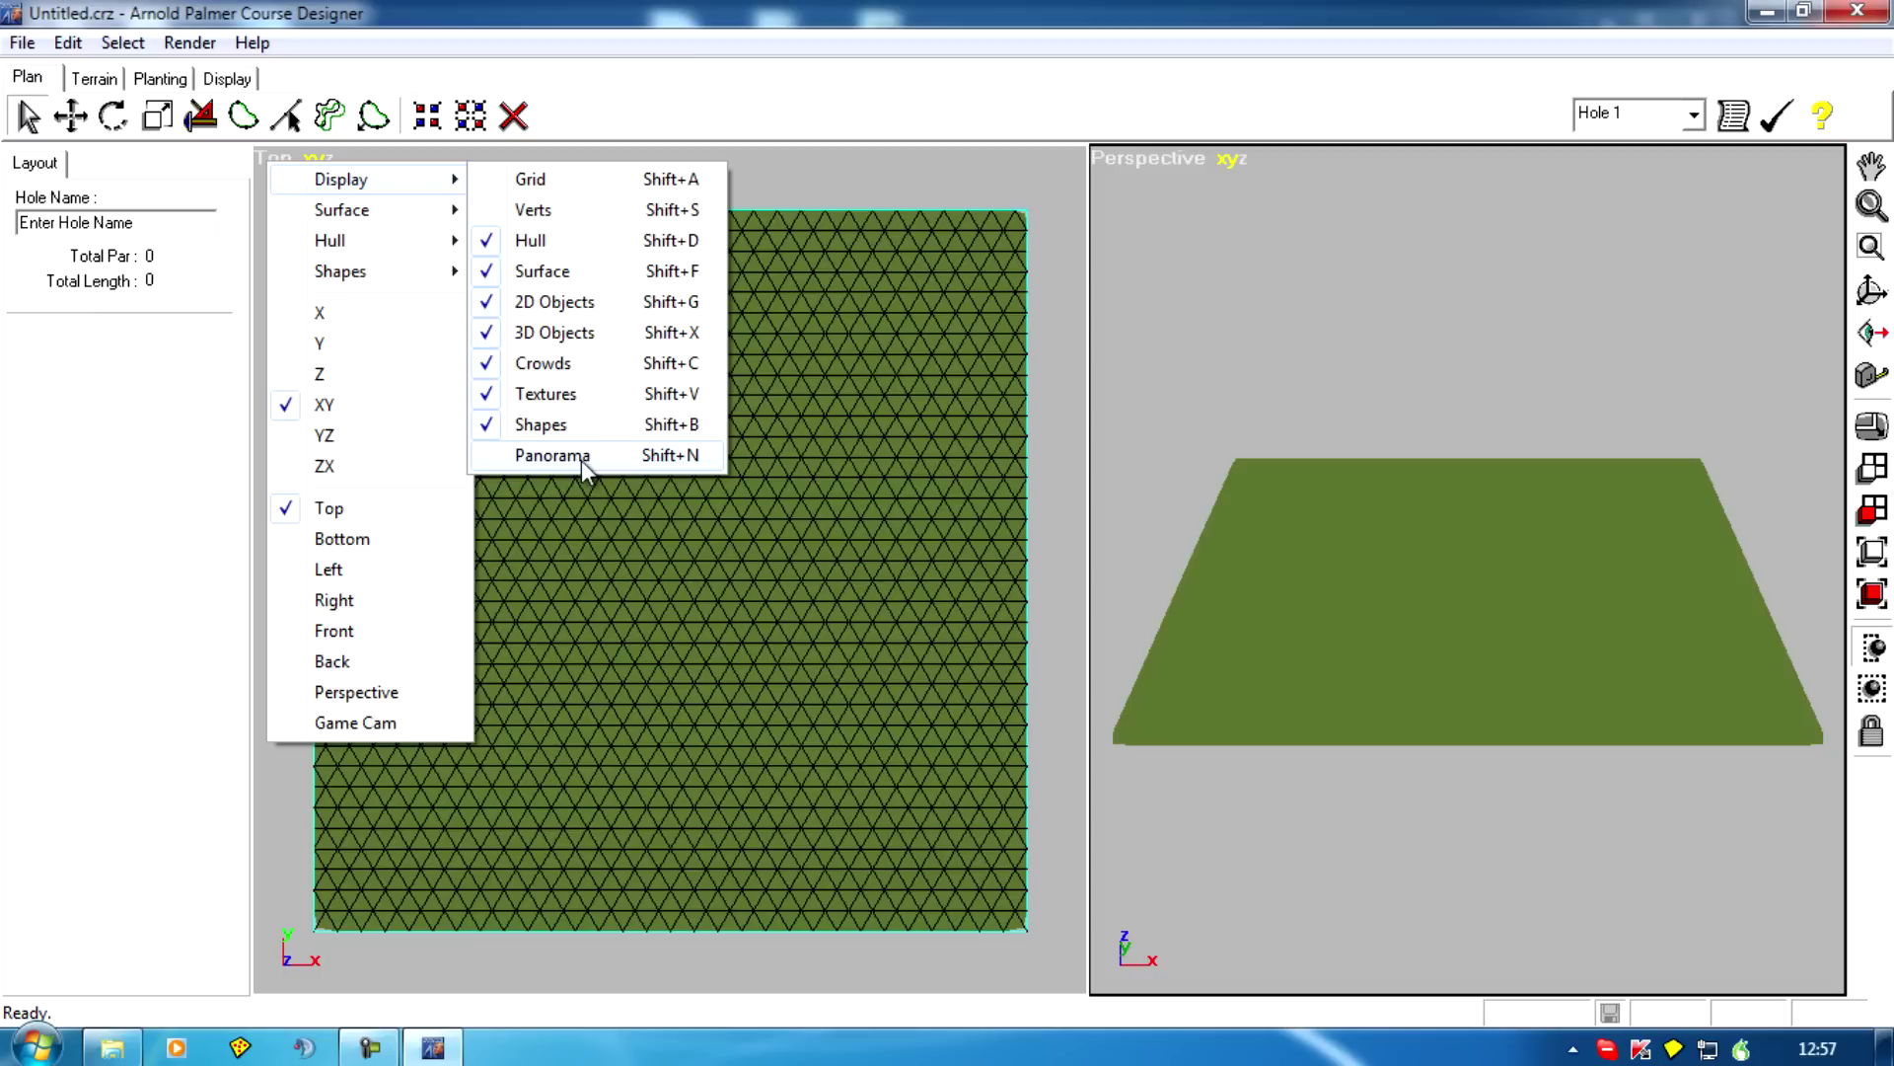
click(545, 371)
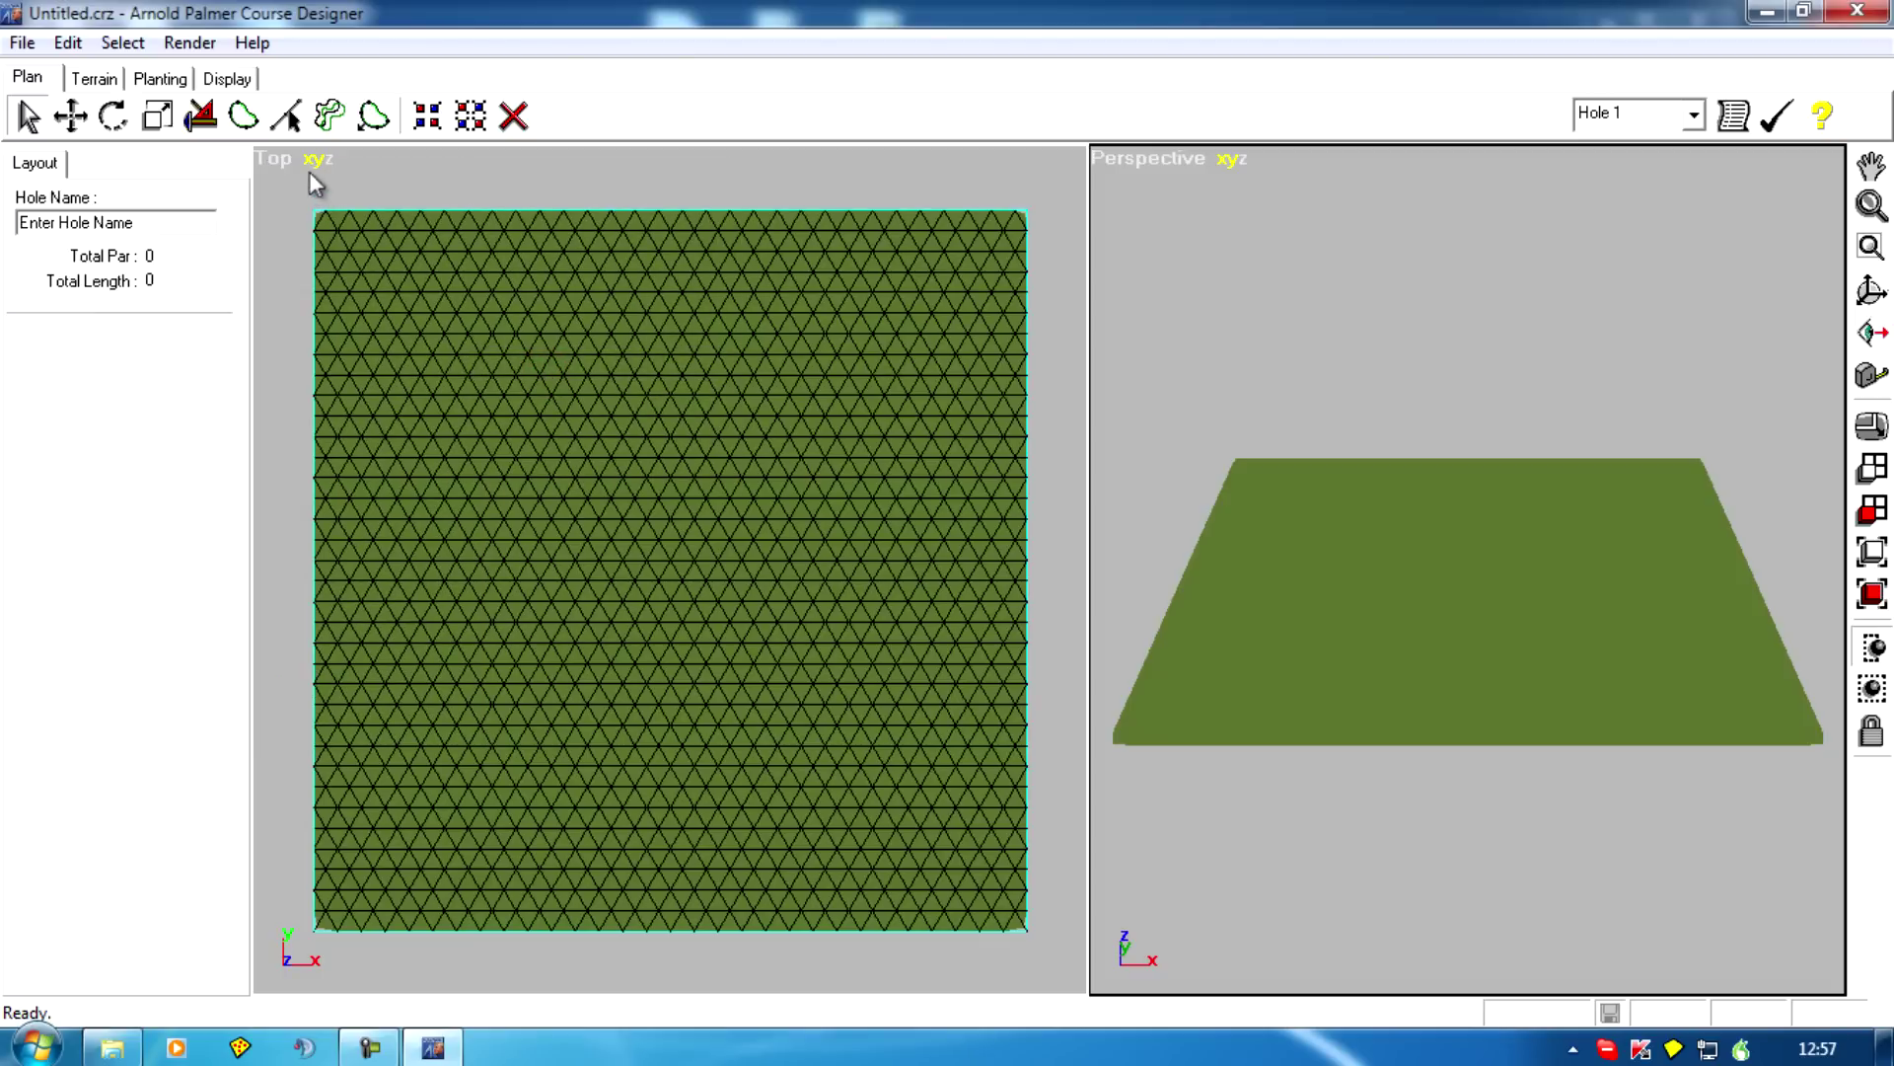
right_click(274, 156)
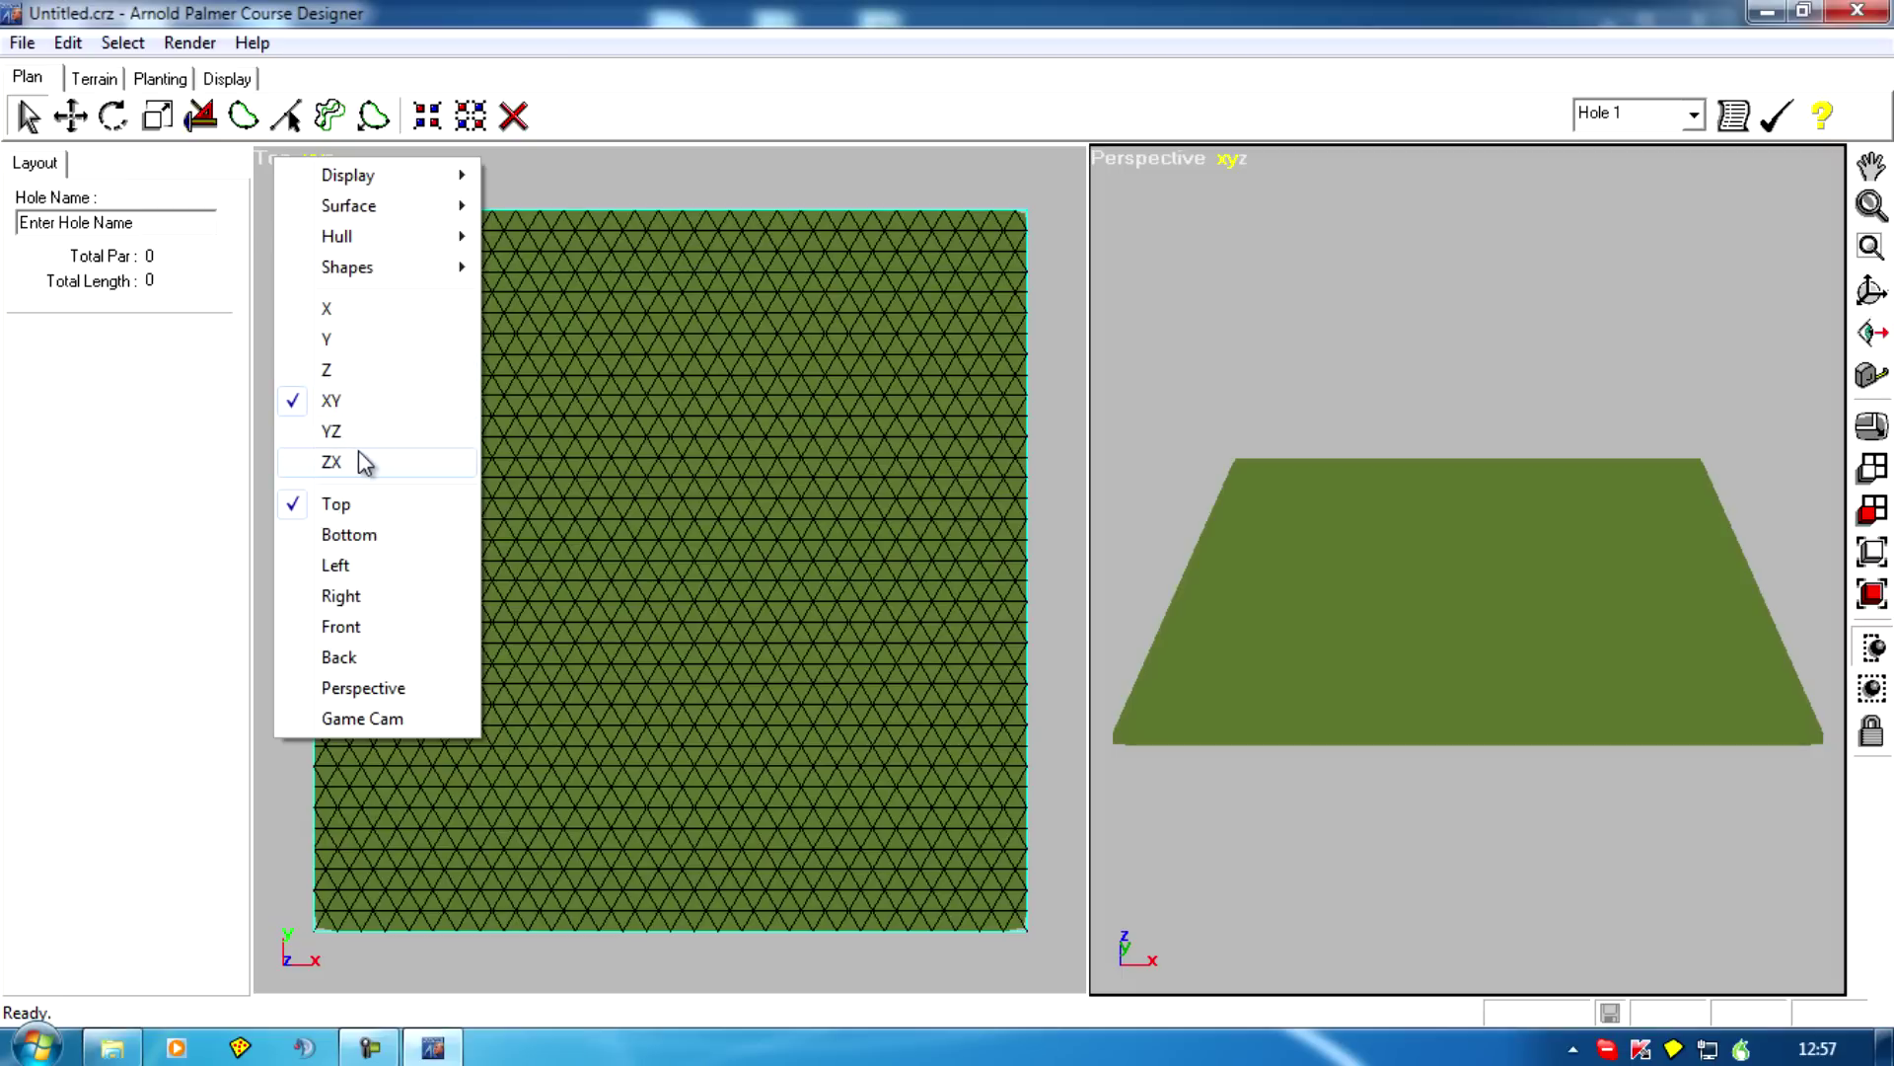
mouse_move(350, 276)
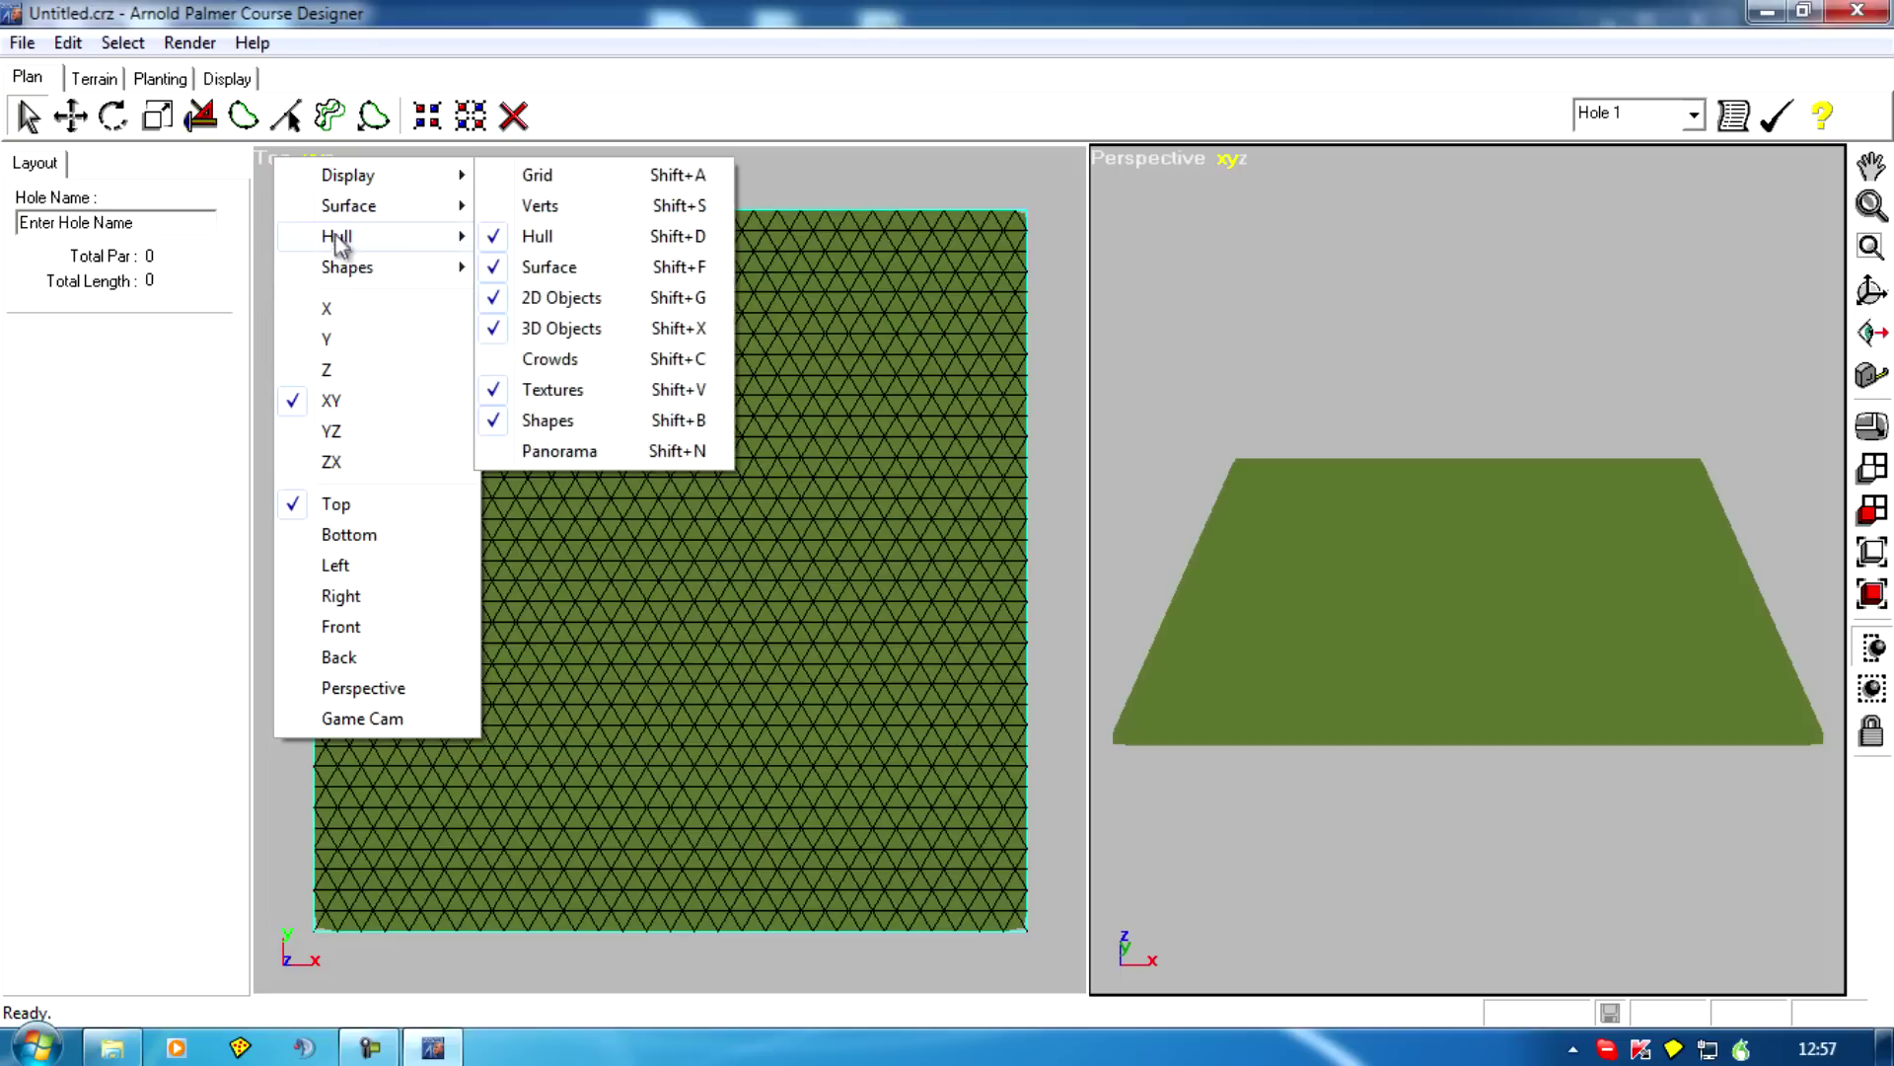
click(500, 16)
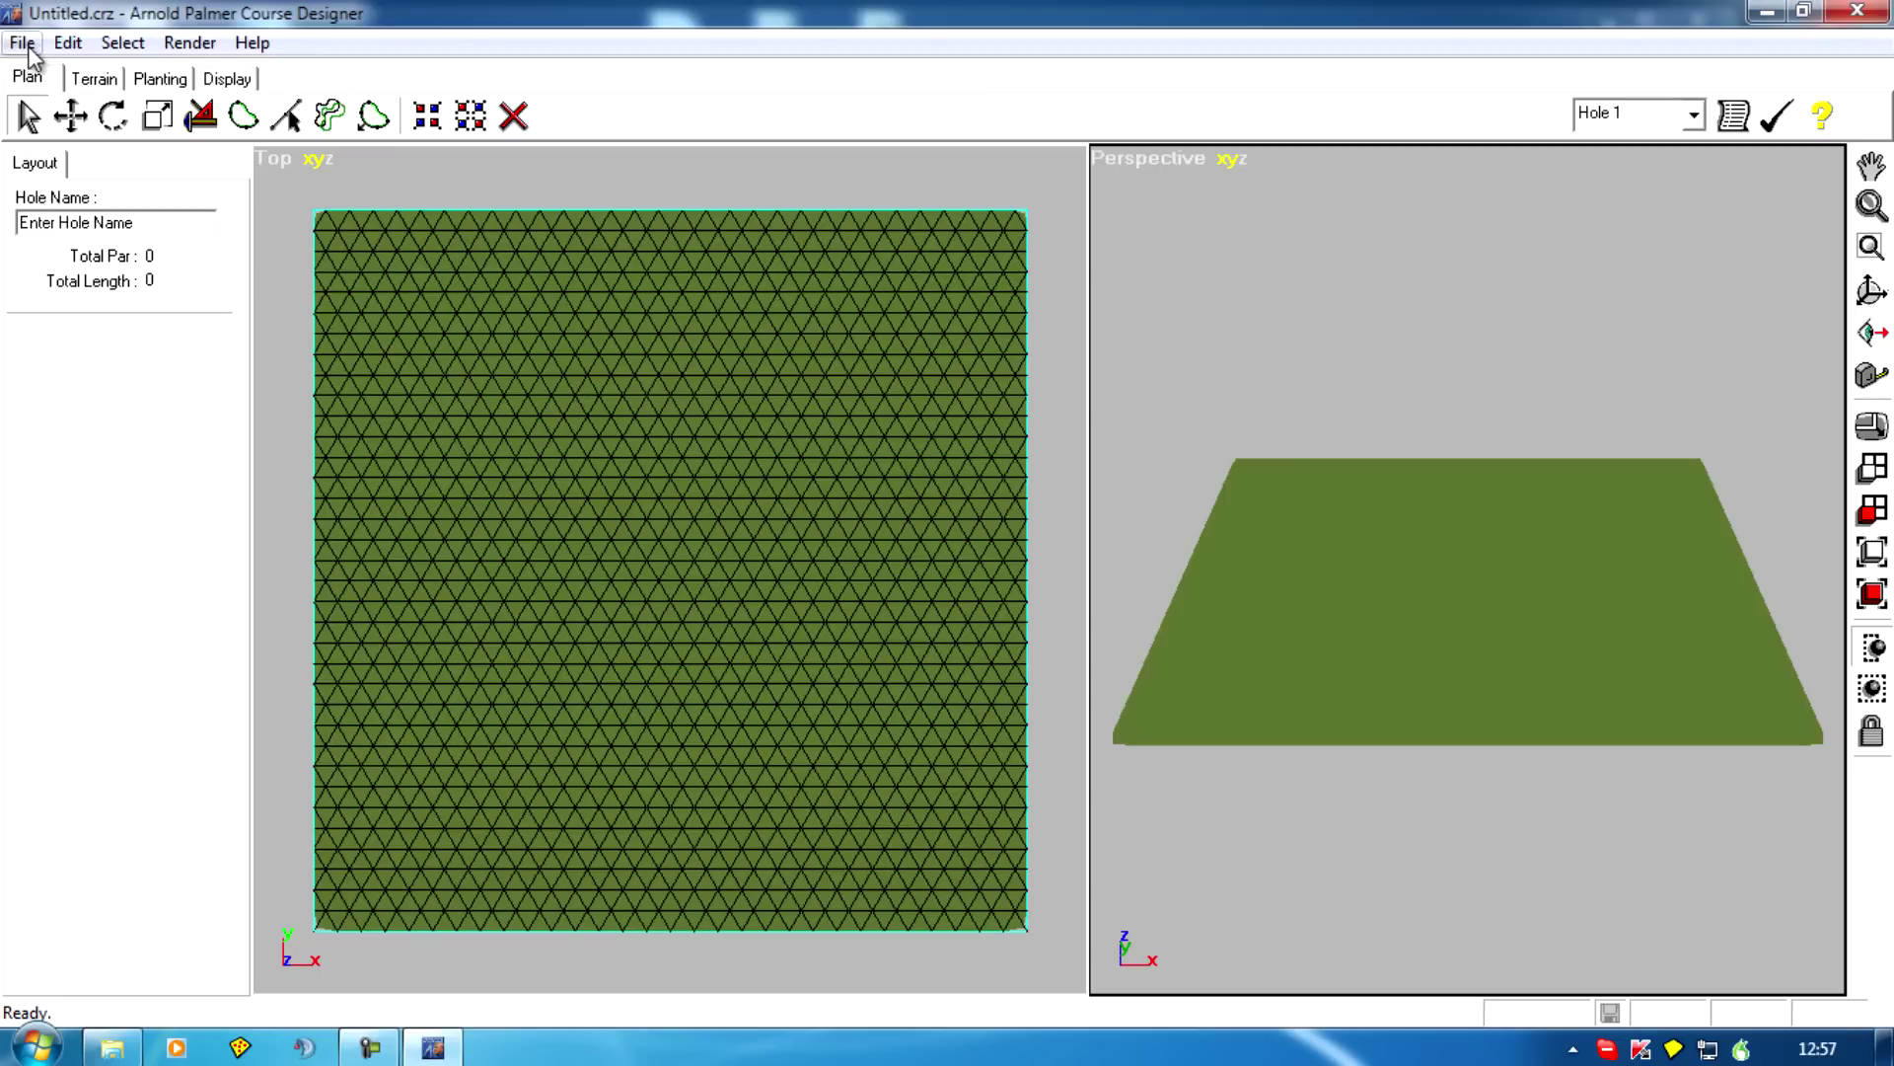
- Disable auto backup and use English units instead of the Windows default in the program preferences
click(58, 44)
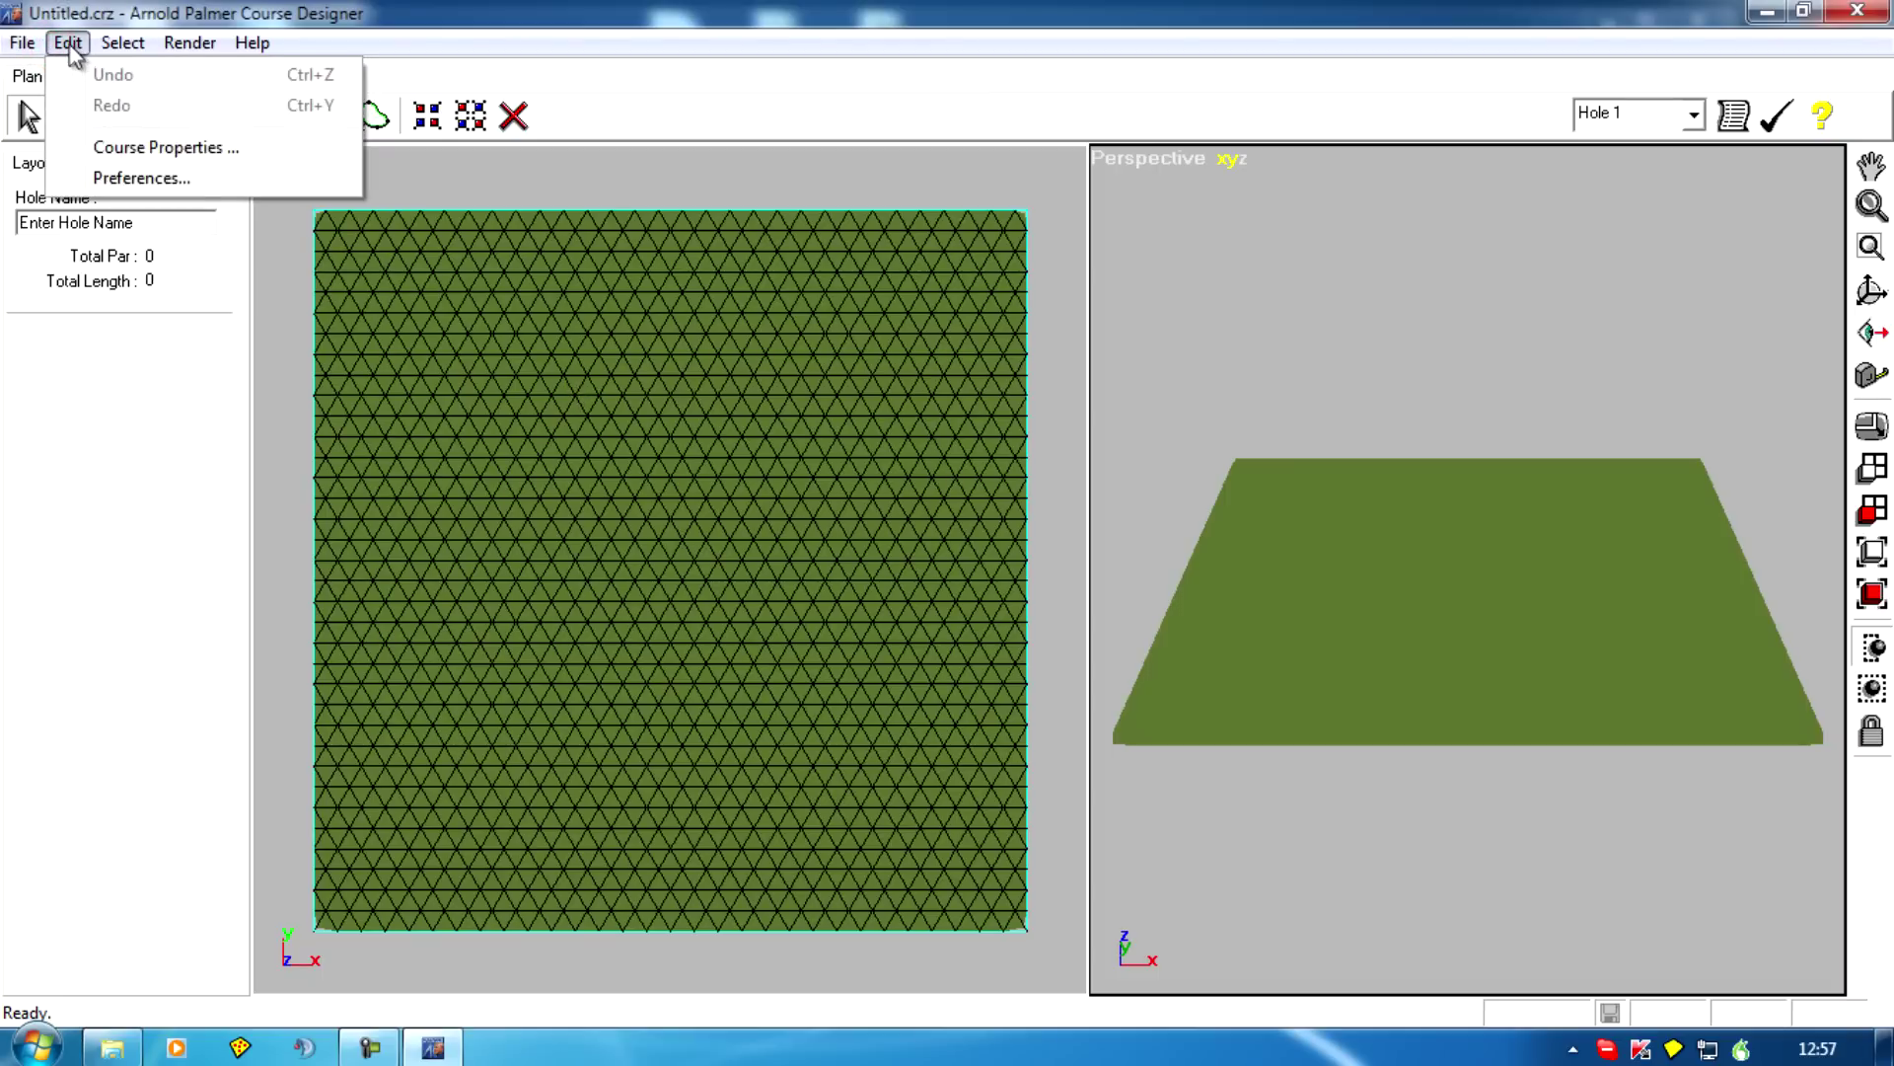
click(133, 178)
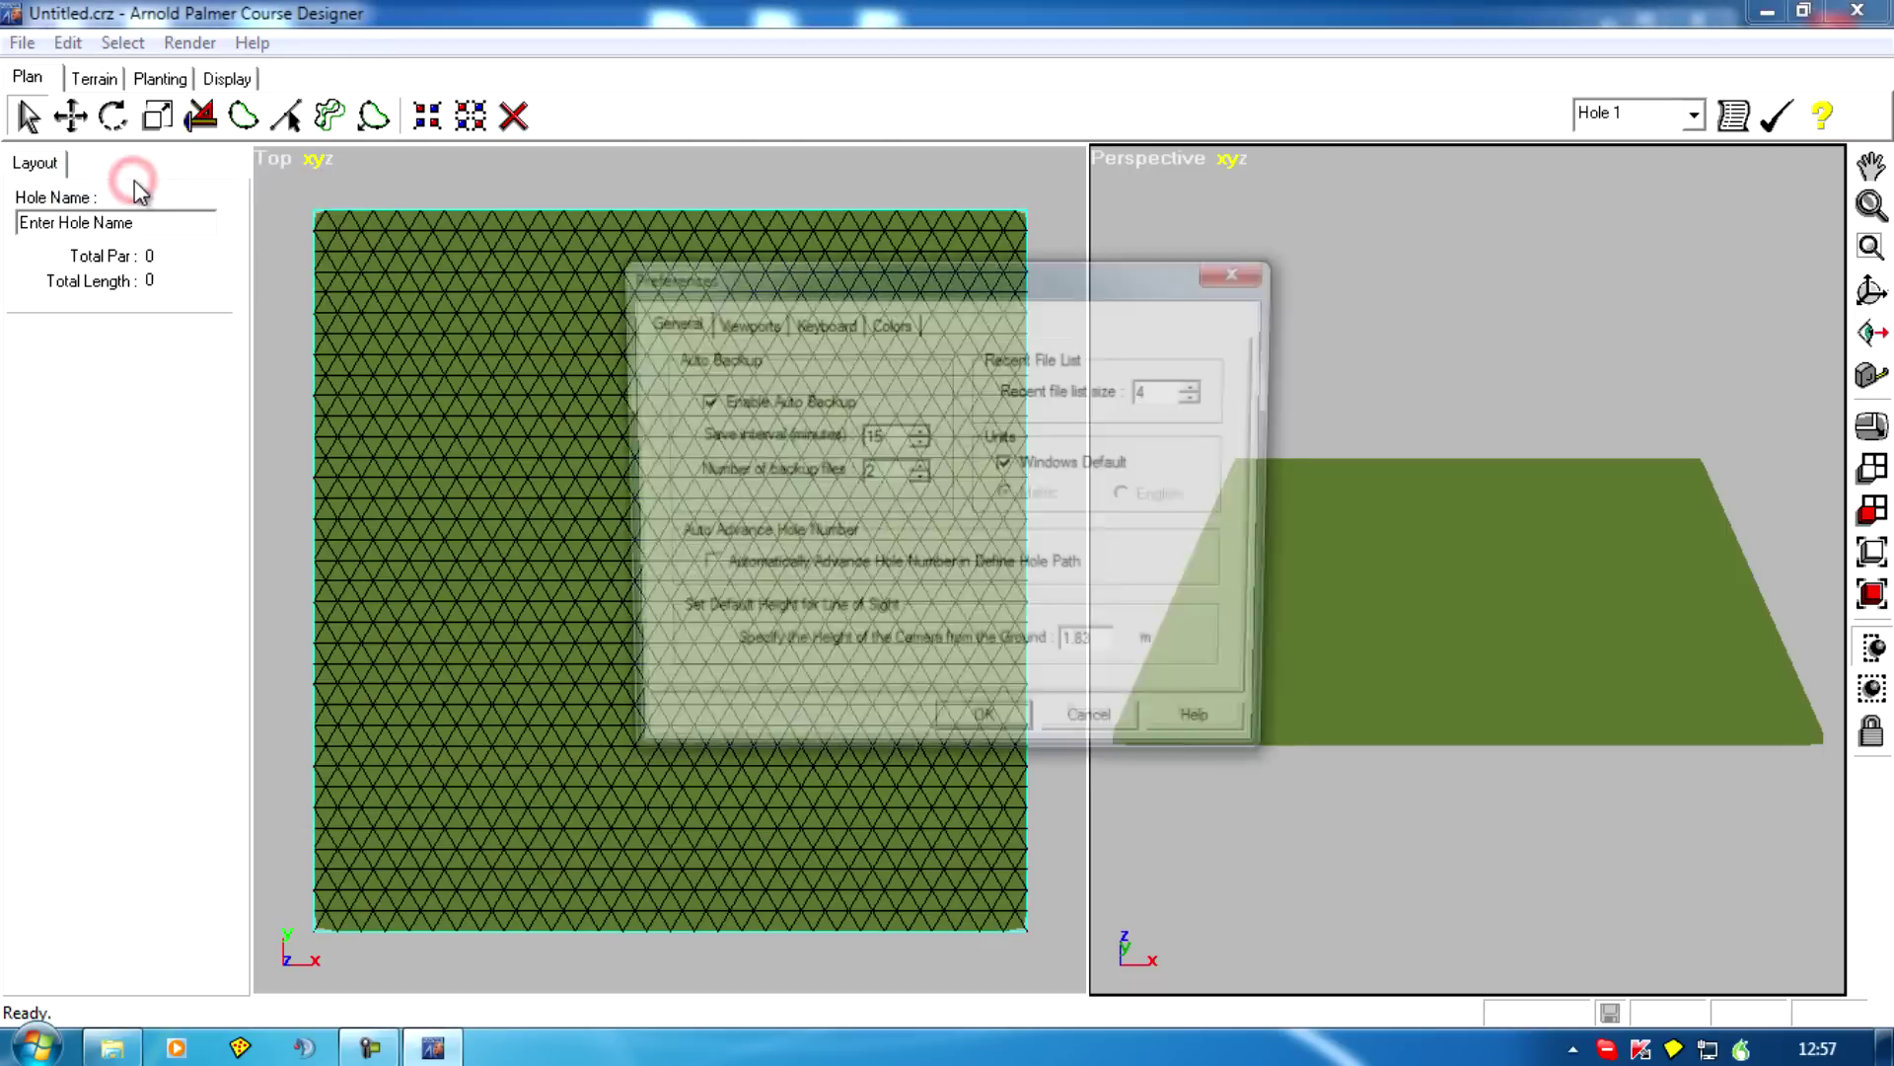
drag(750, 286, 1071, 333)
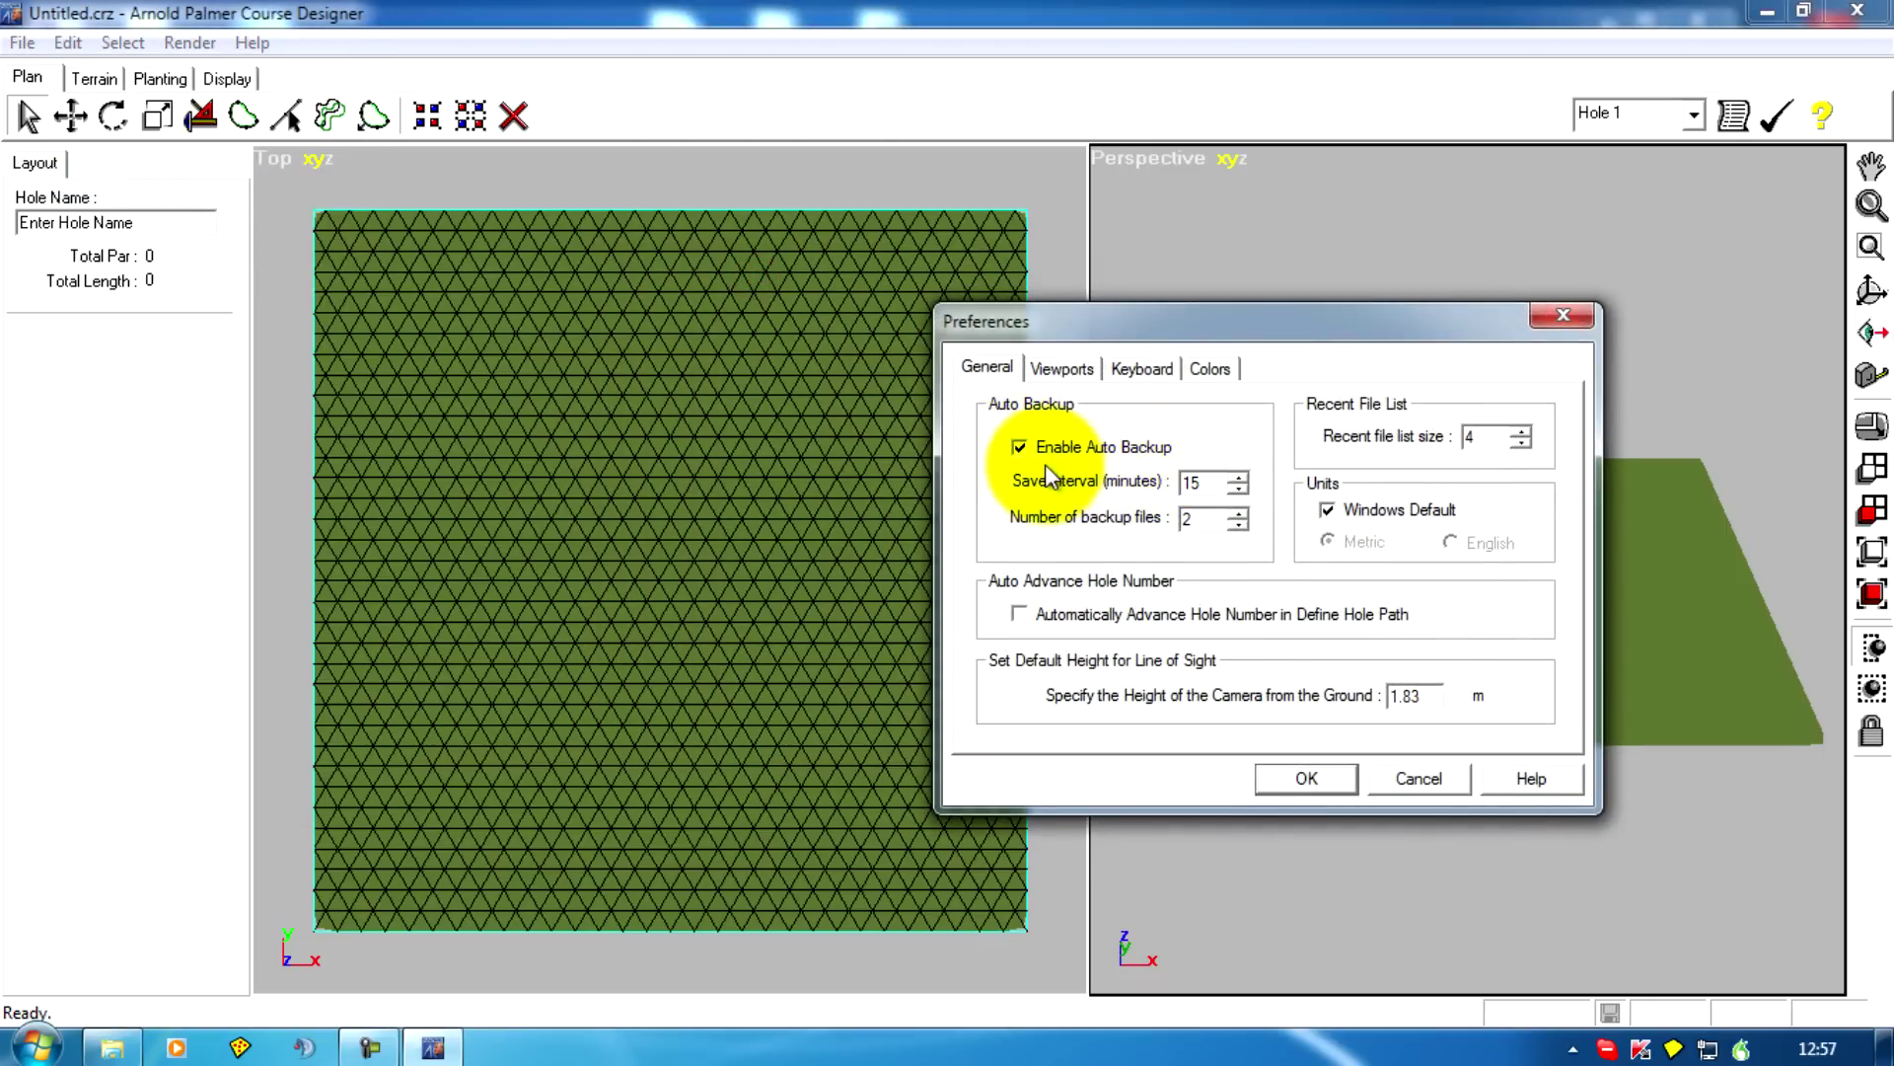
click(1020, 450)
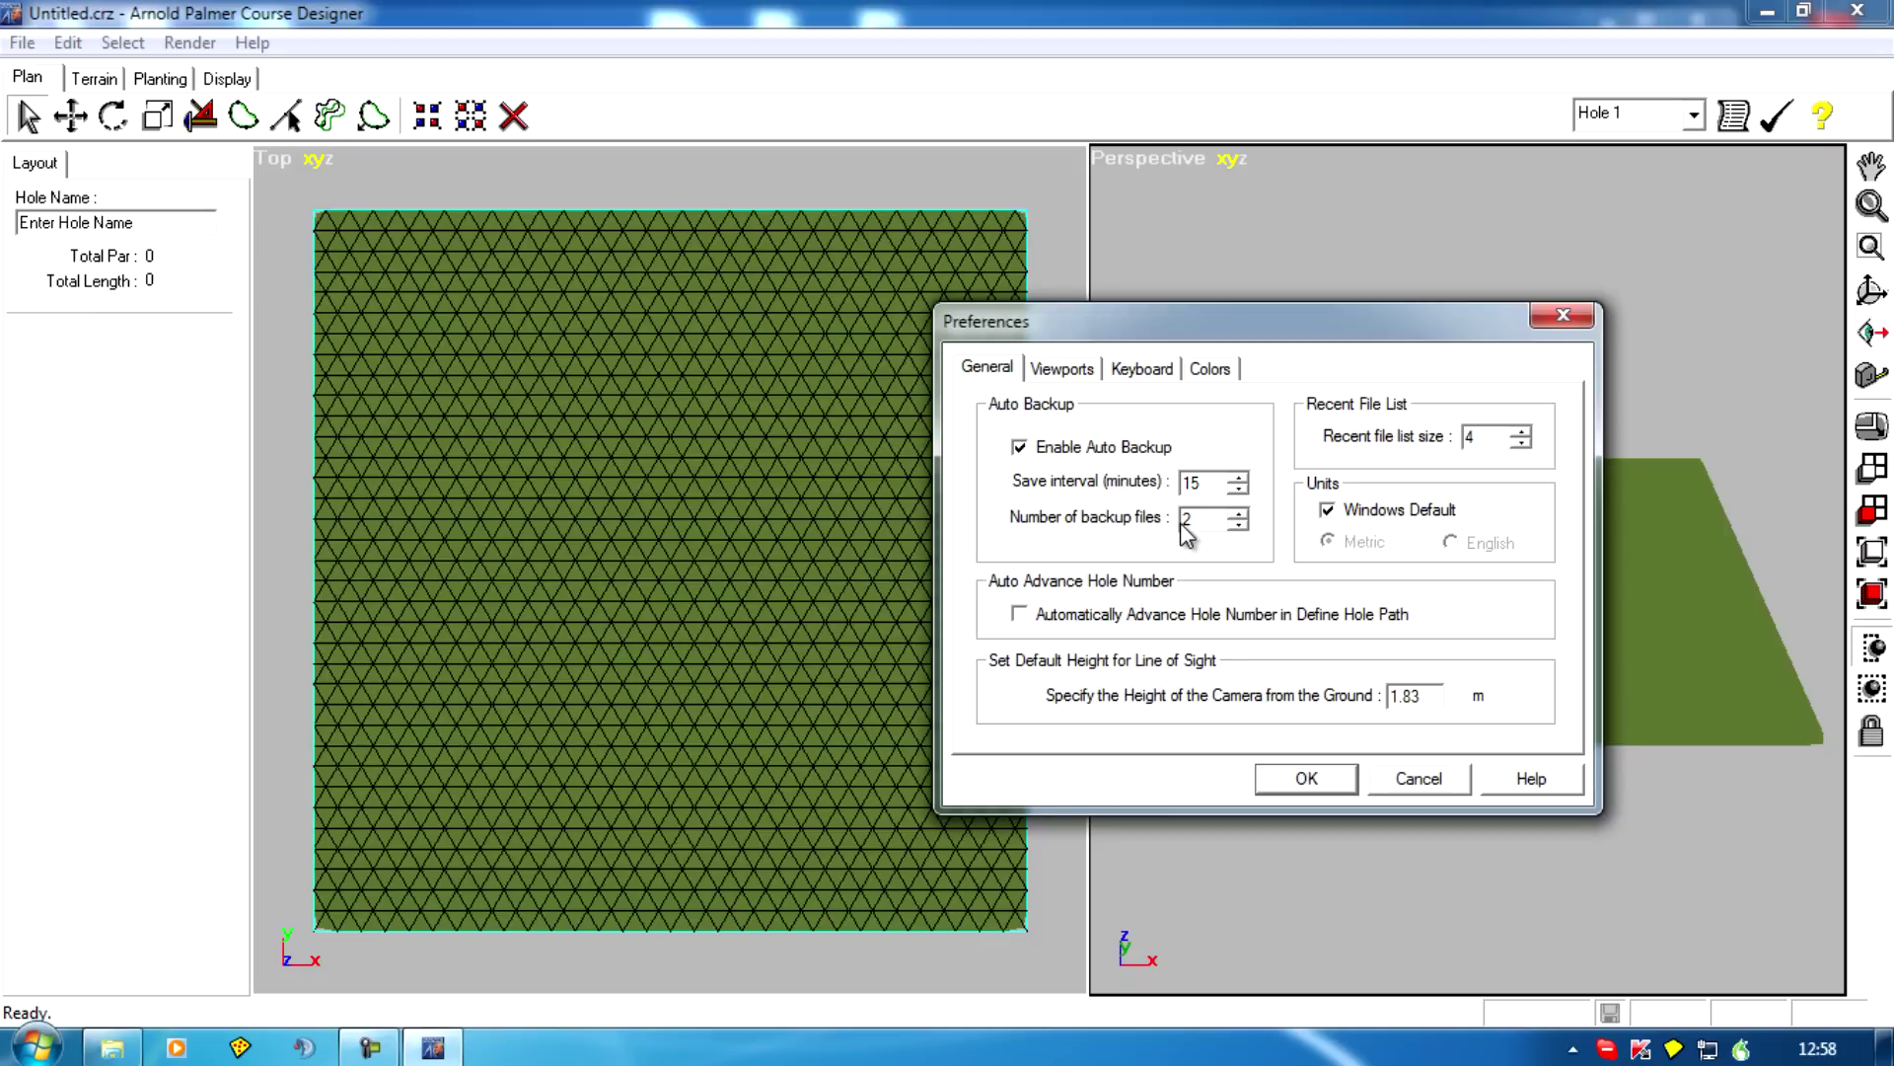
click(1020, 447)
click(1327, 511)
click(1305, 780)
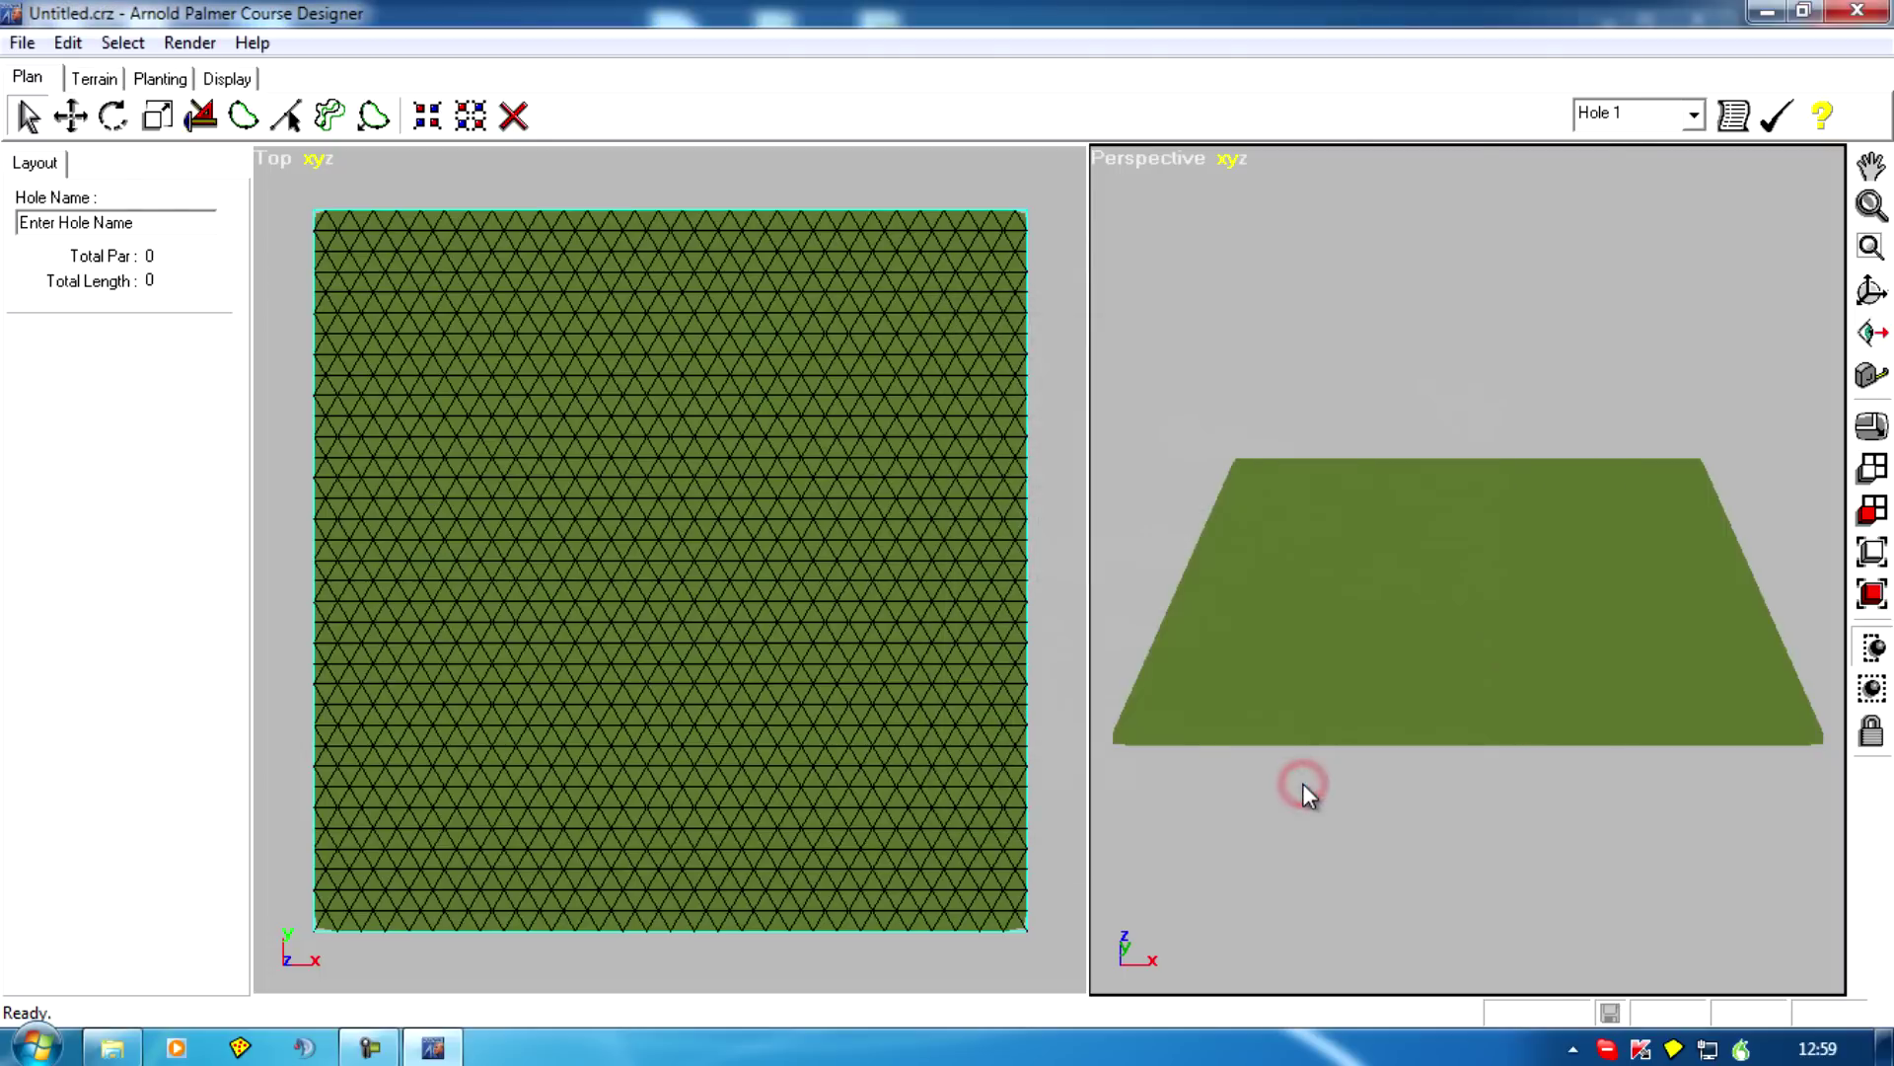
- Review the General, Viewports, Keyboard and Colors preferences, then close them
click(69, 44)
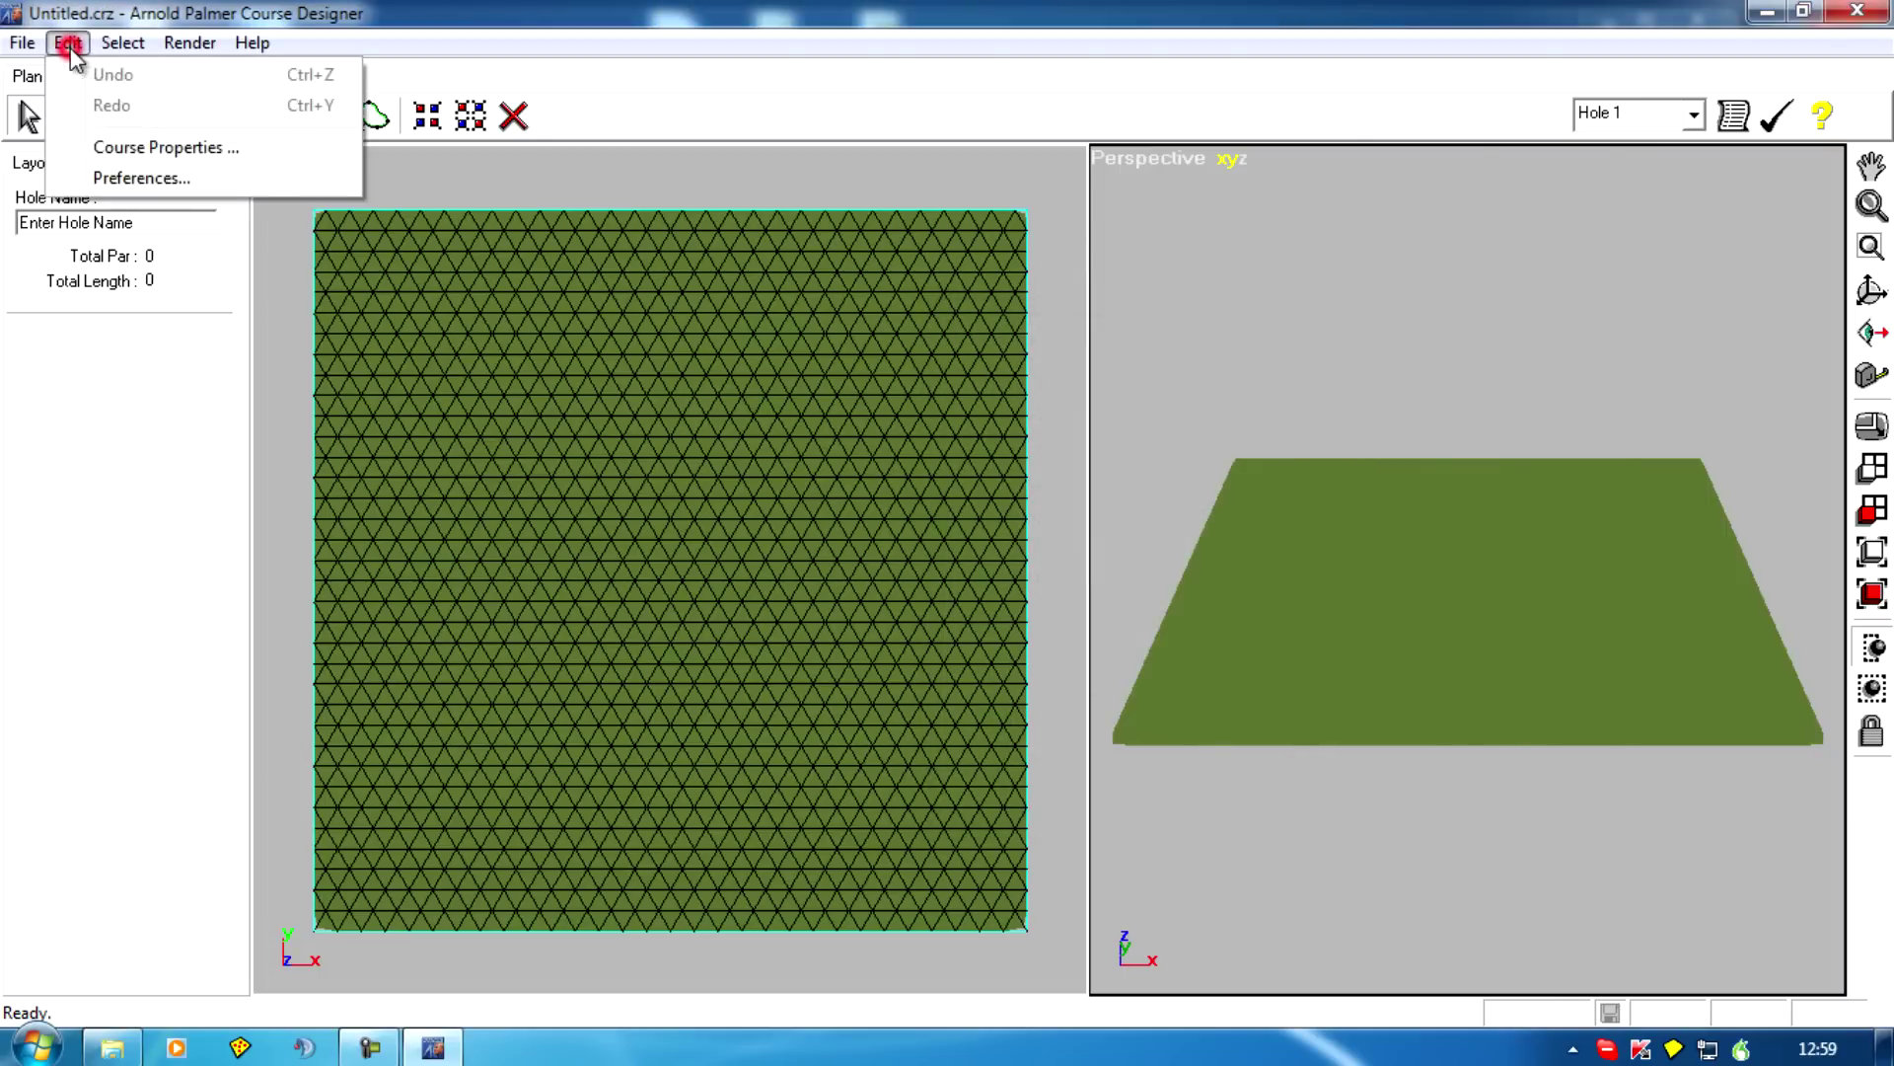
click(148, 183)
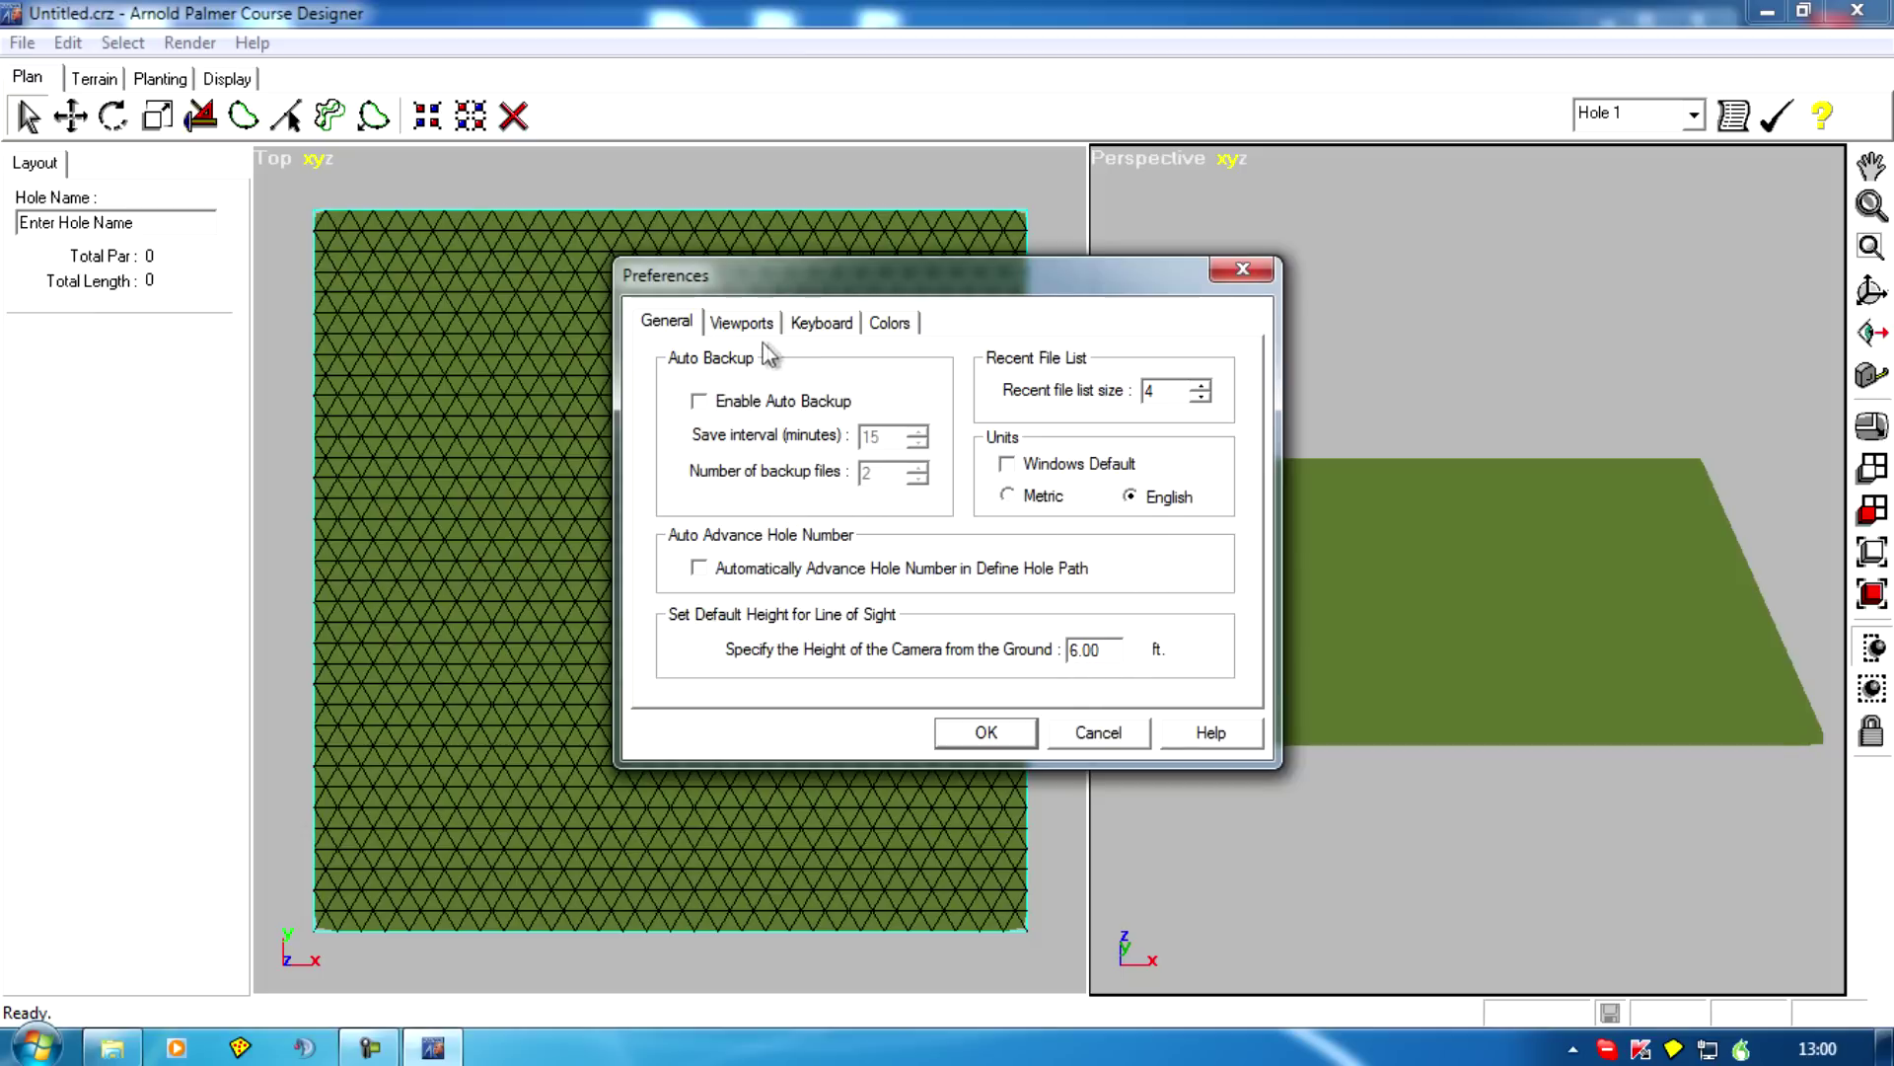
click(730, 326)
click(819, 328)
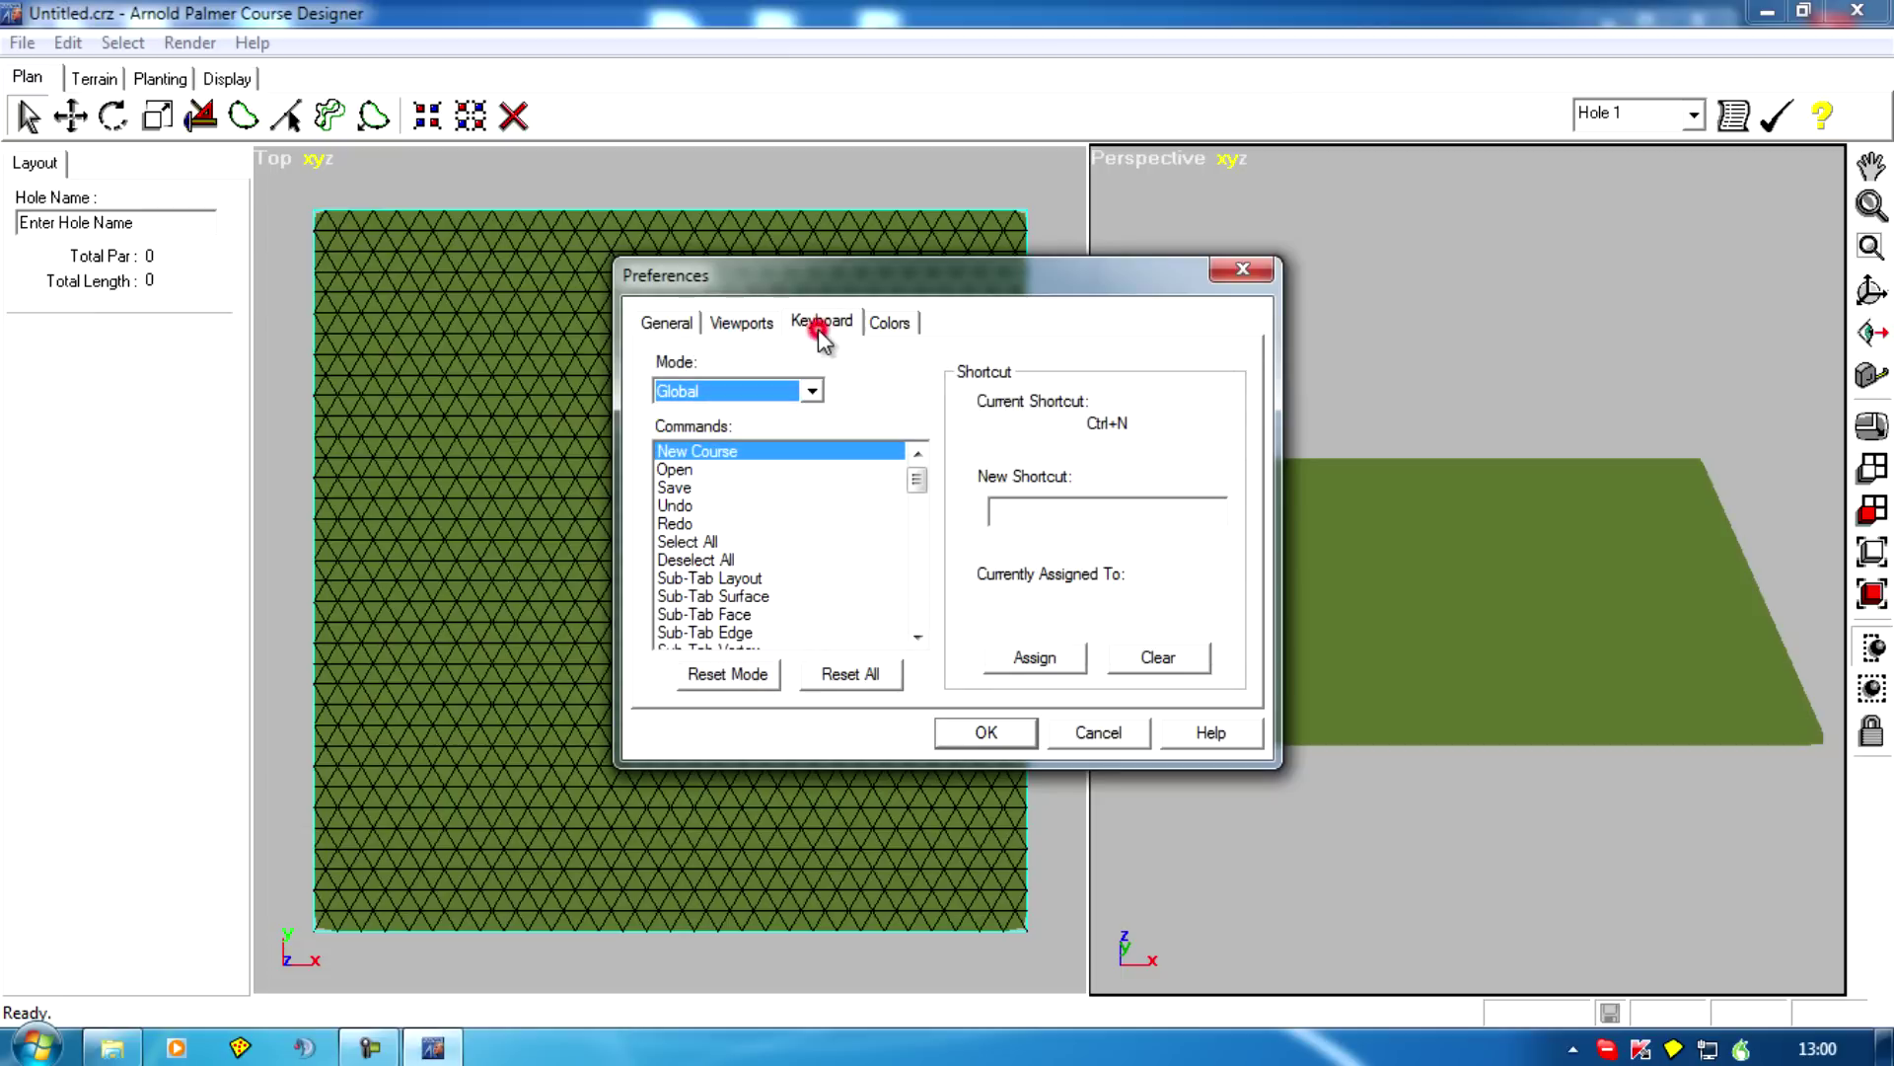
click(890, 323)
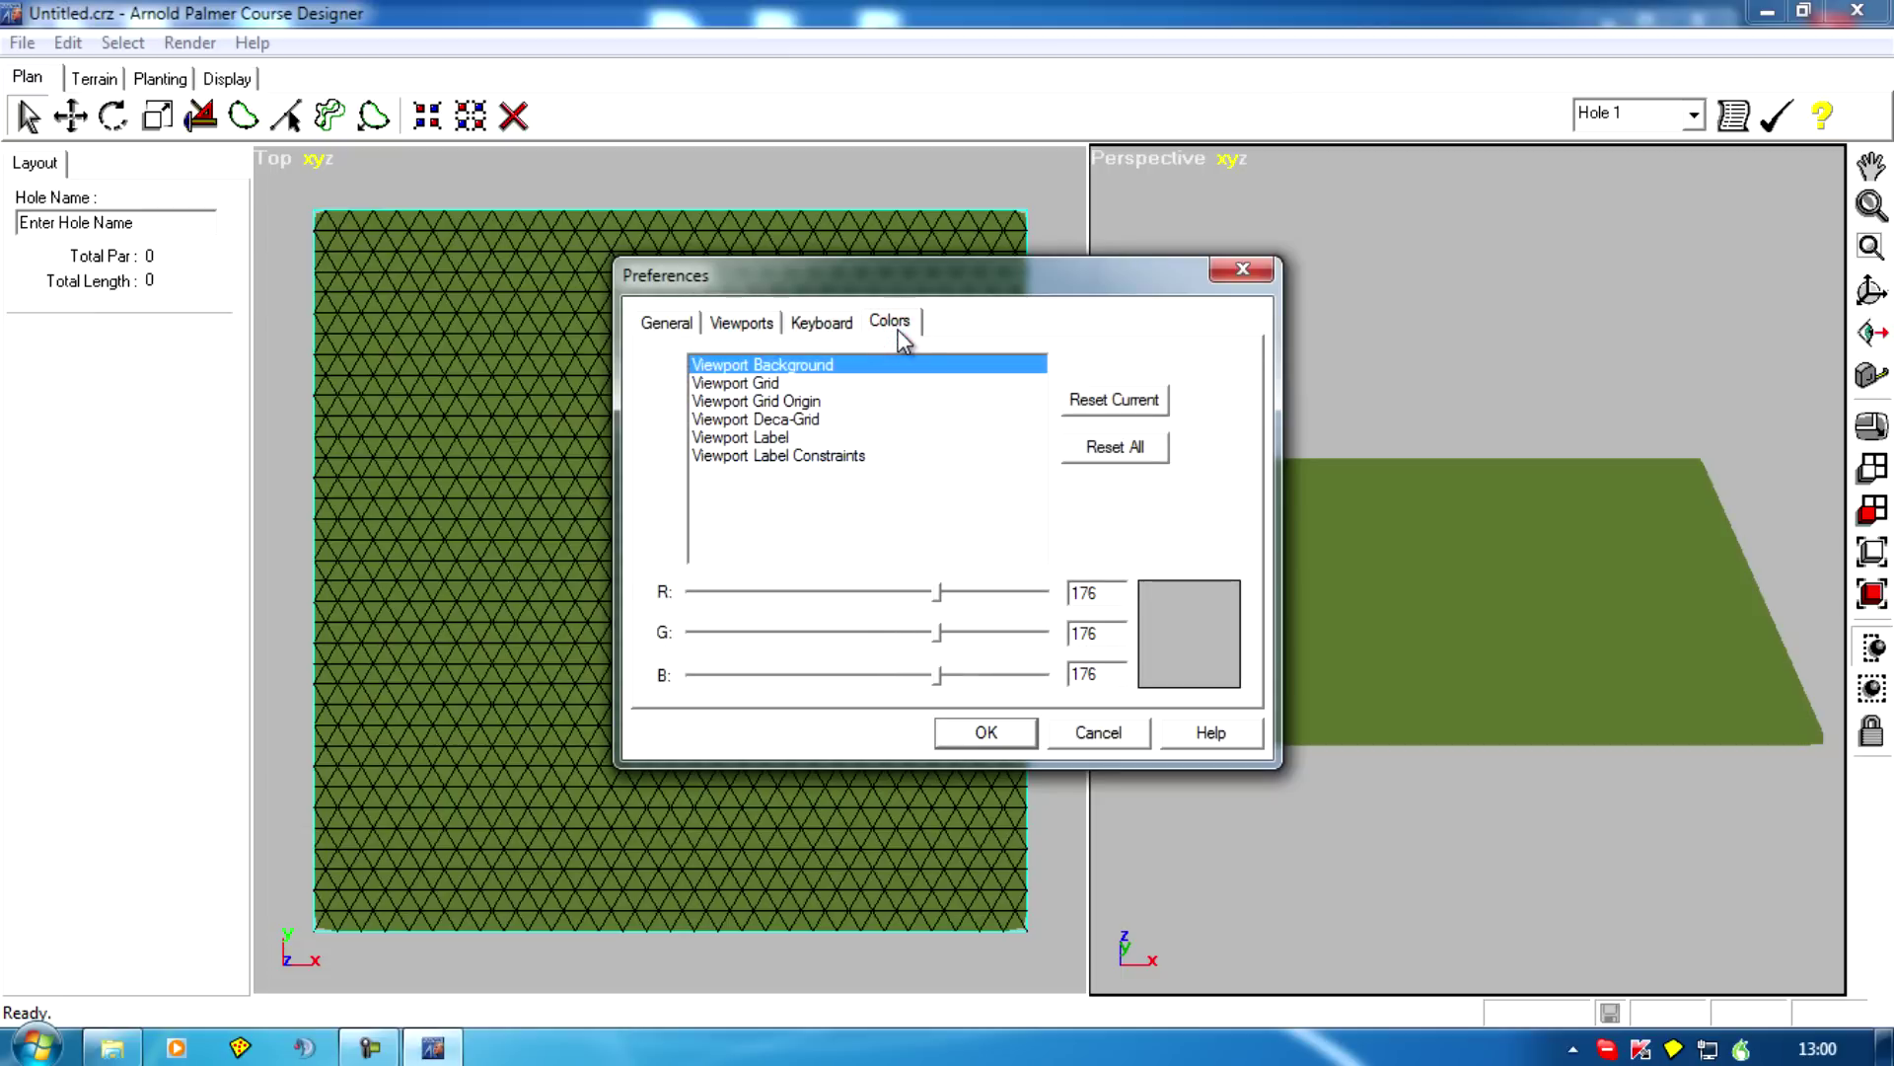
click(742, 323)
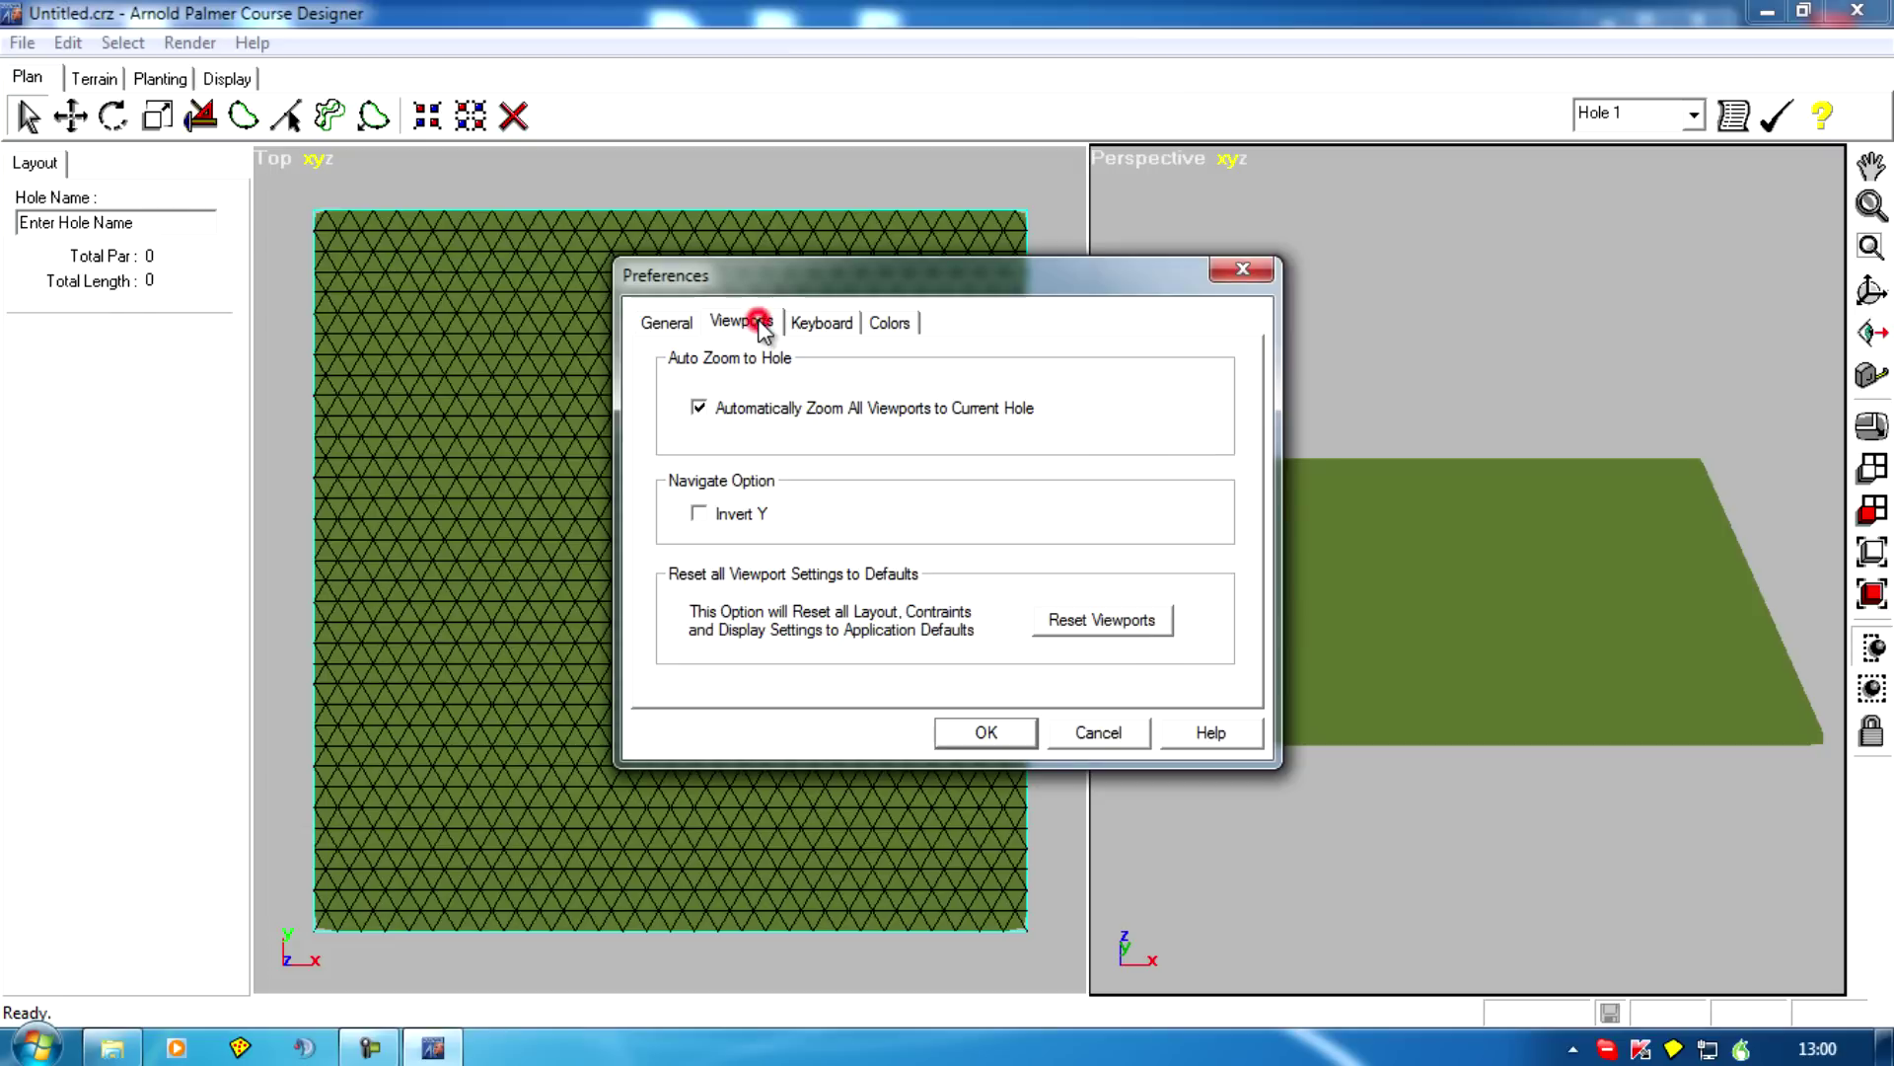
click(661, 325)
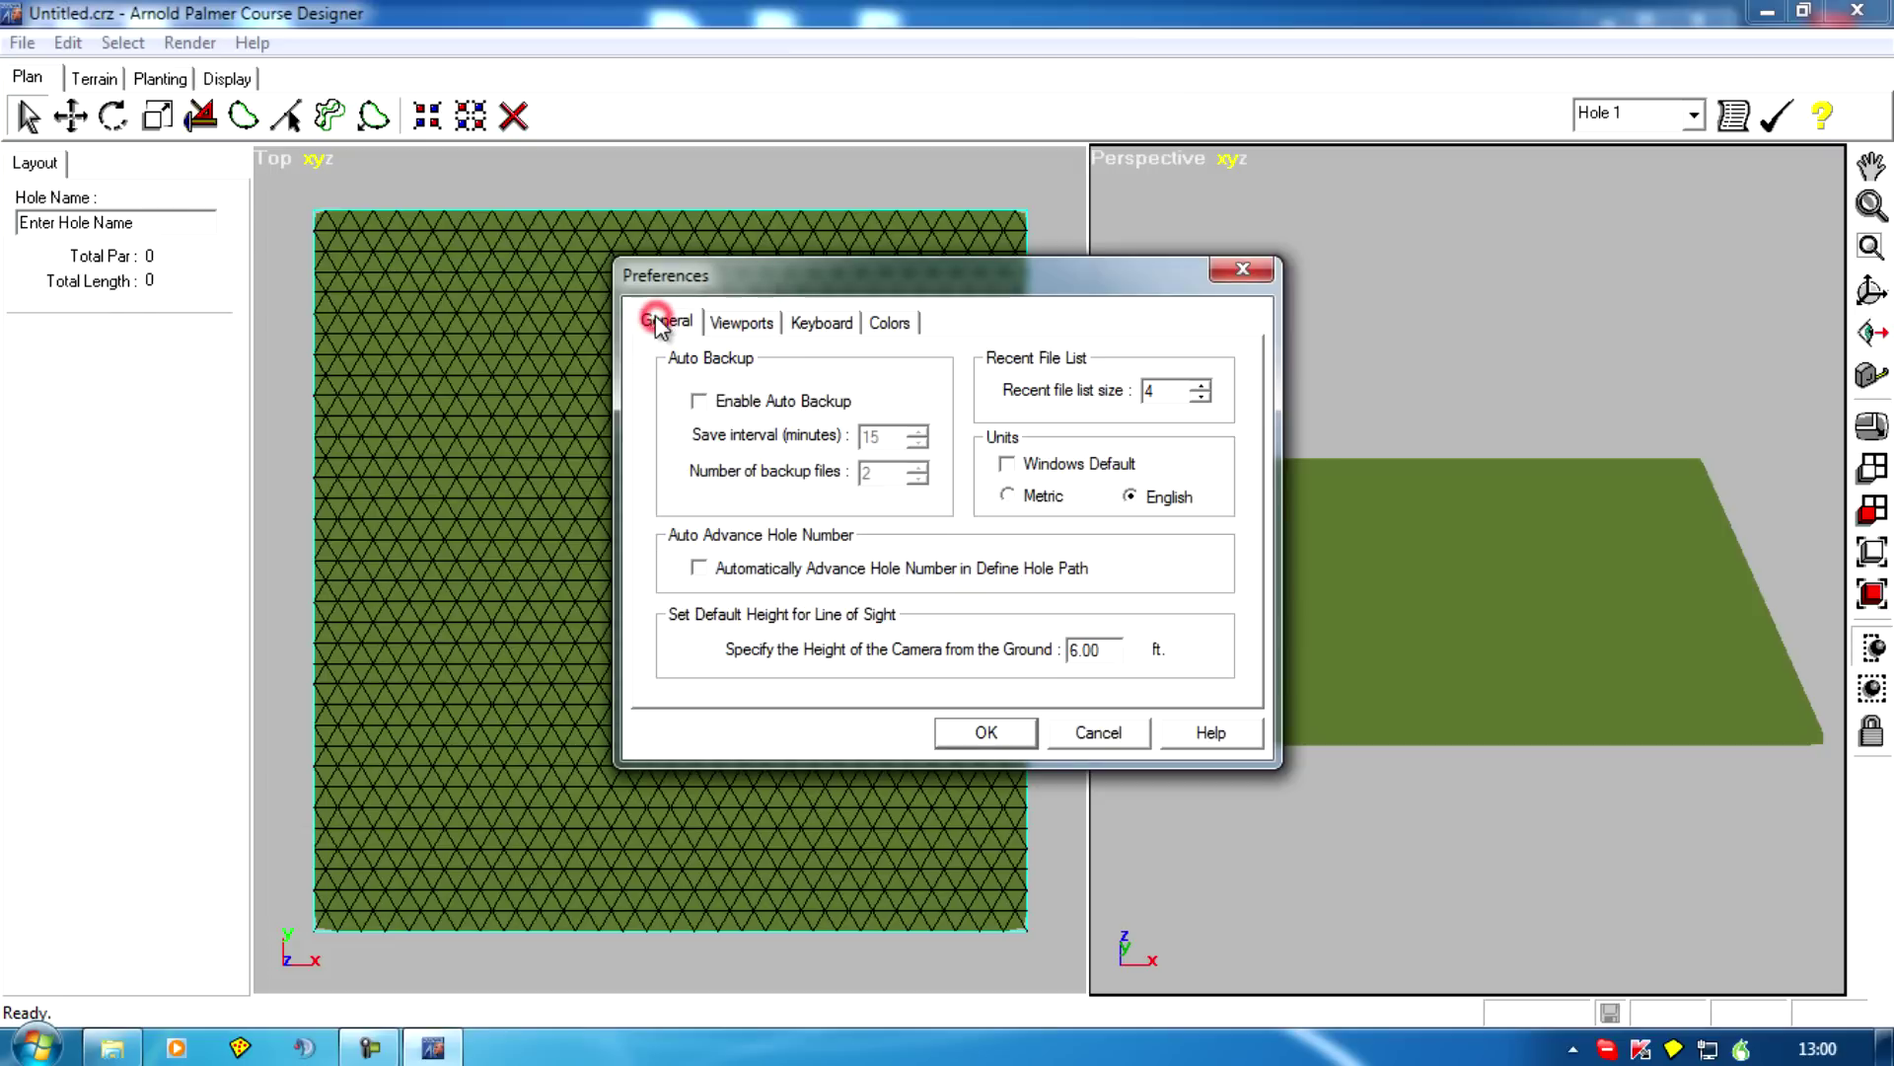
click(987, 735)
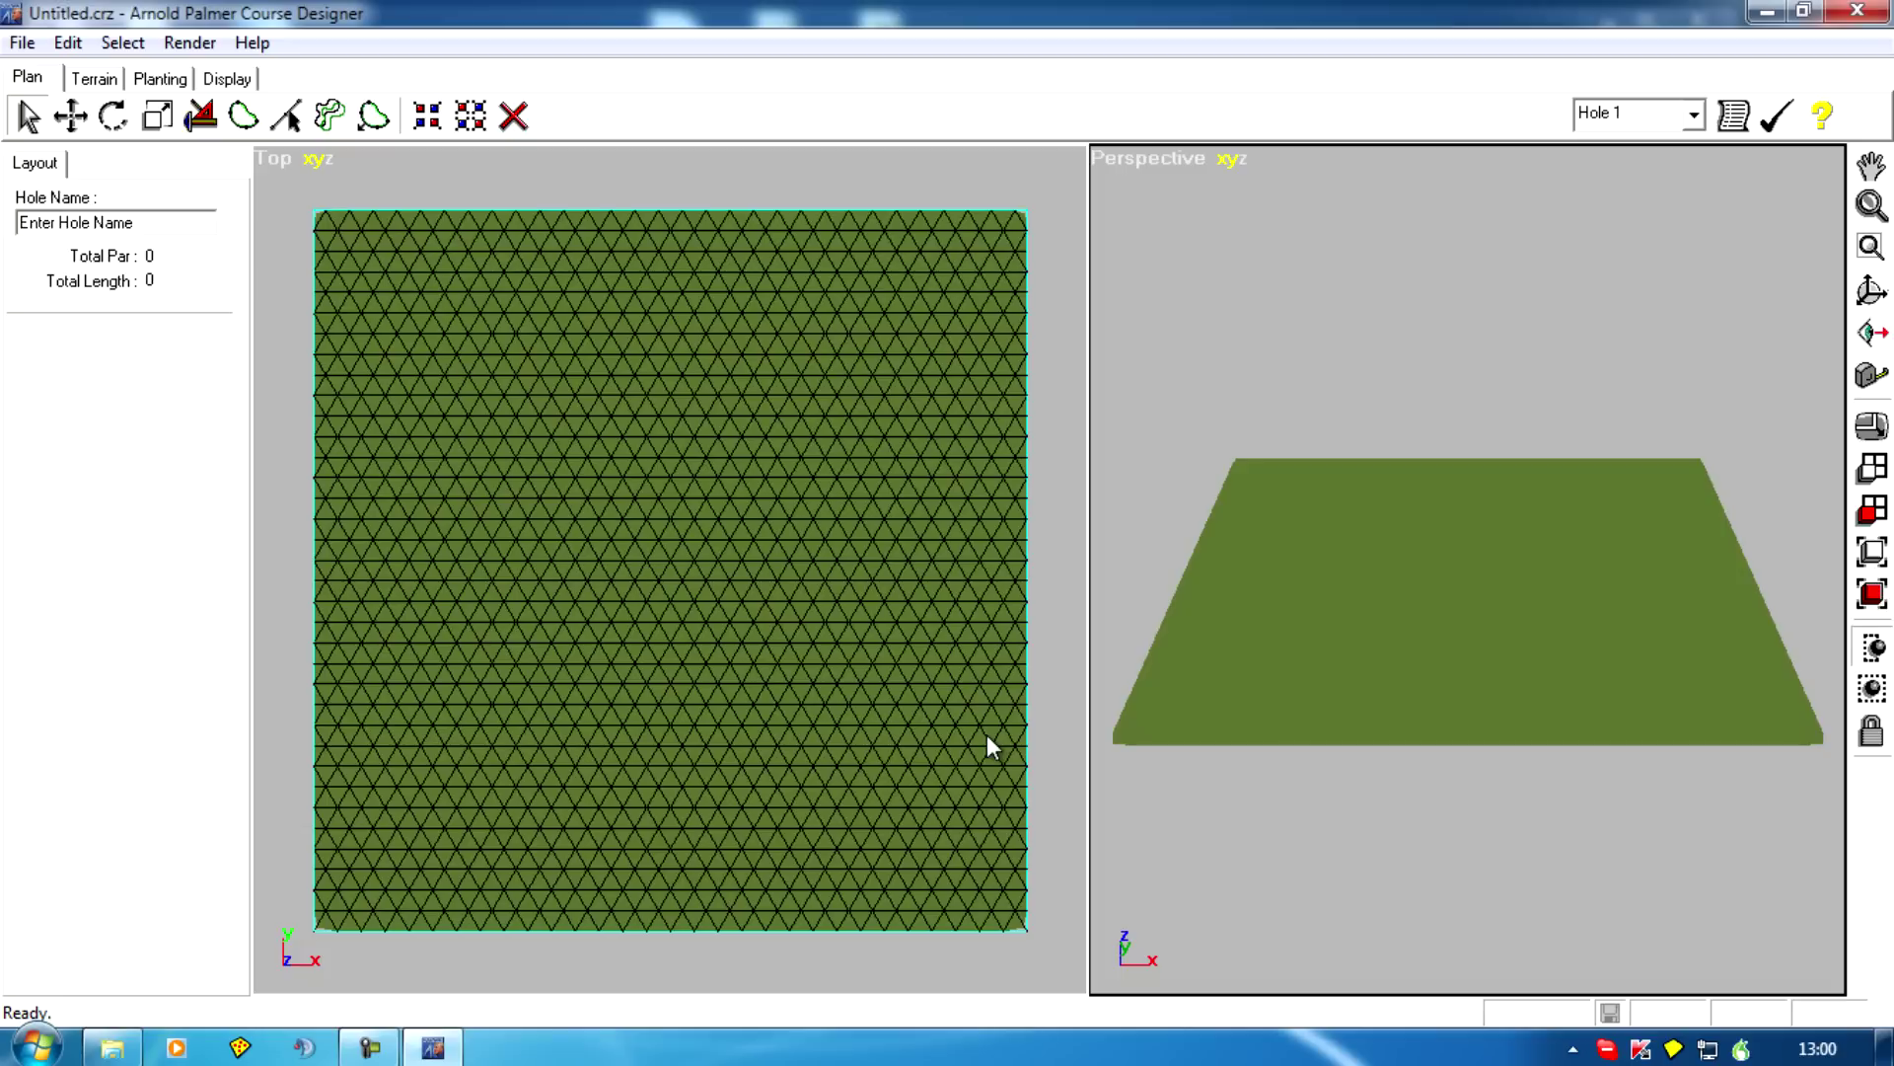